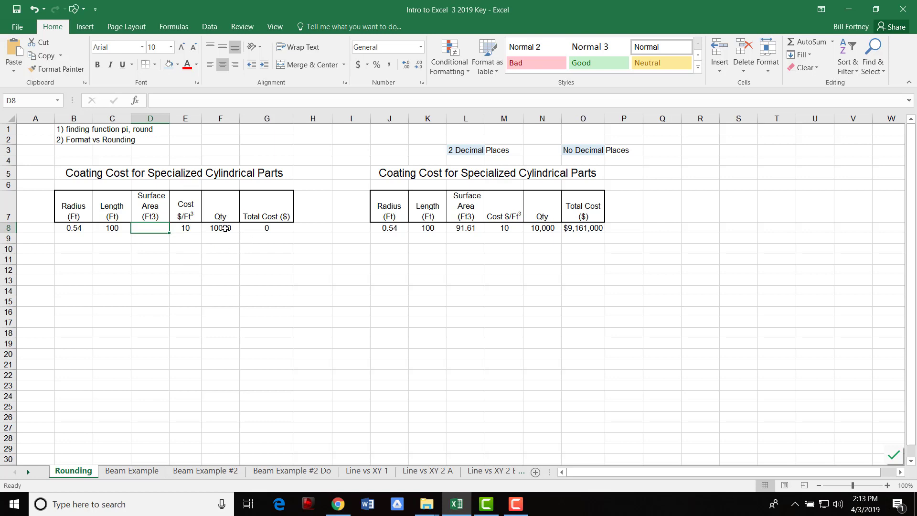
Step: Inspect the quantity and total cost cells of the first table and the total cost formula of the second table
click(223, 229)
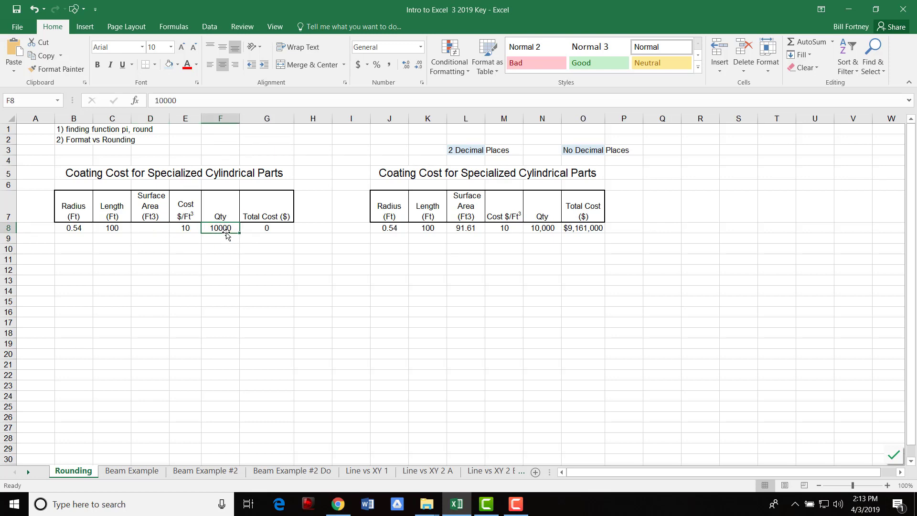
click(269, 229)
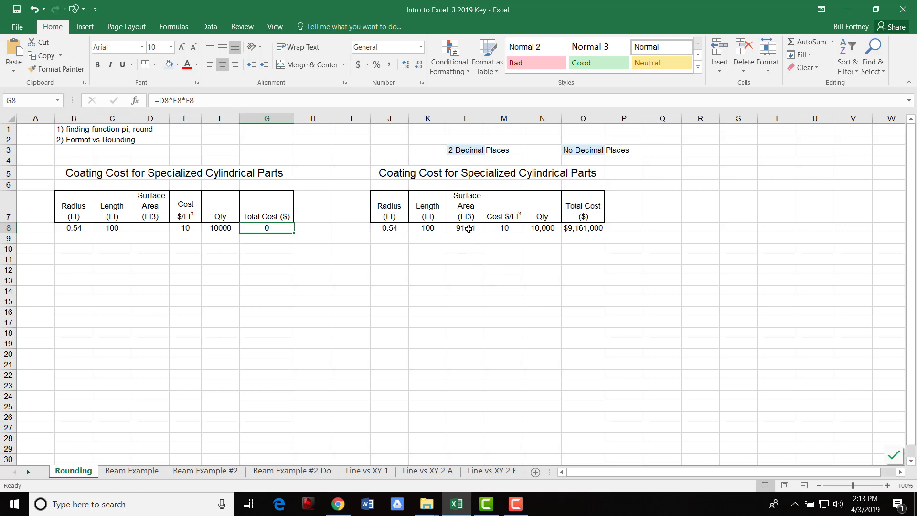
click(591, 226)
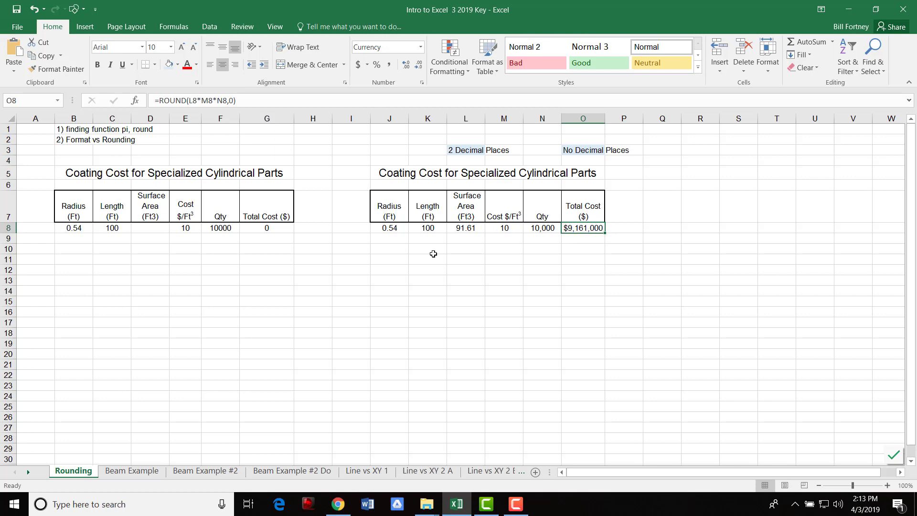
click(153, 230)
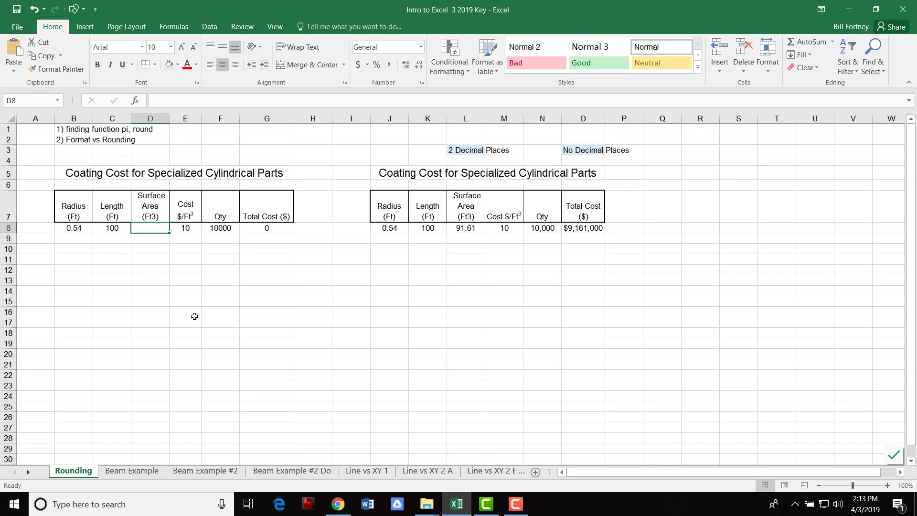
Step: Search the function library for pi and insert the PI function into cell D10
click(139, 249)
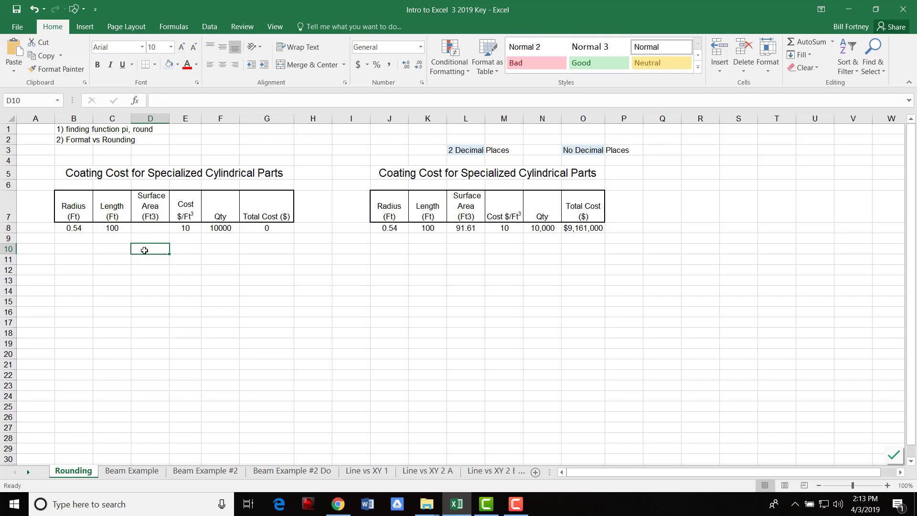
click(833, 43)
click(829, 129)
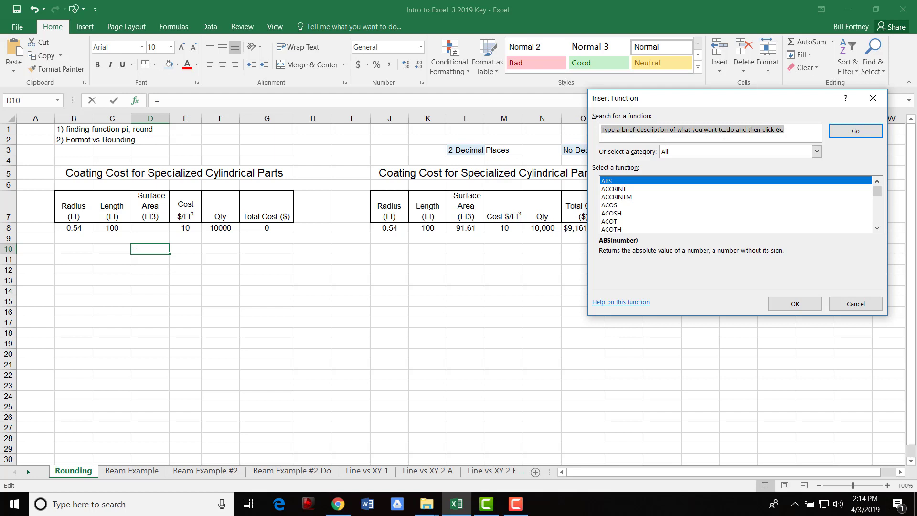
text(pi)
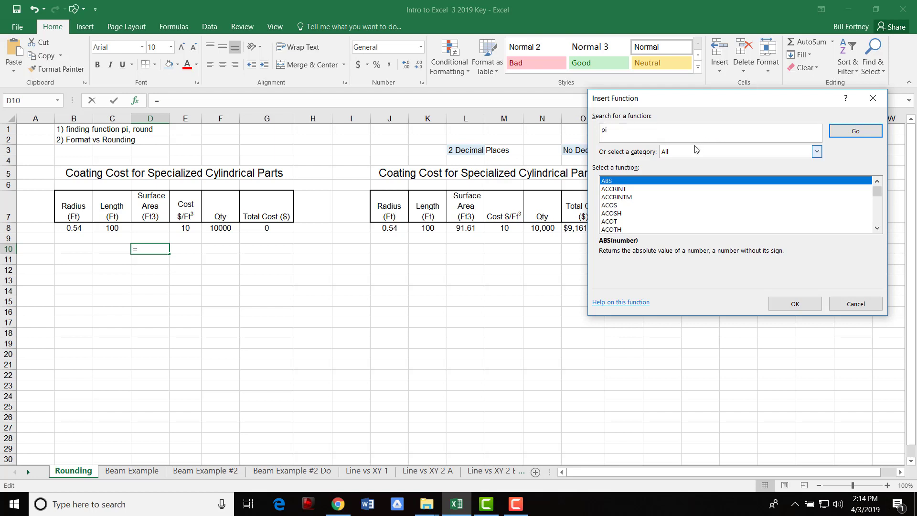
key(Return)
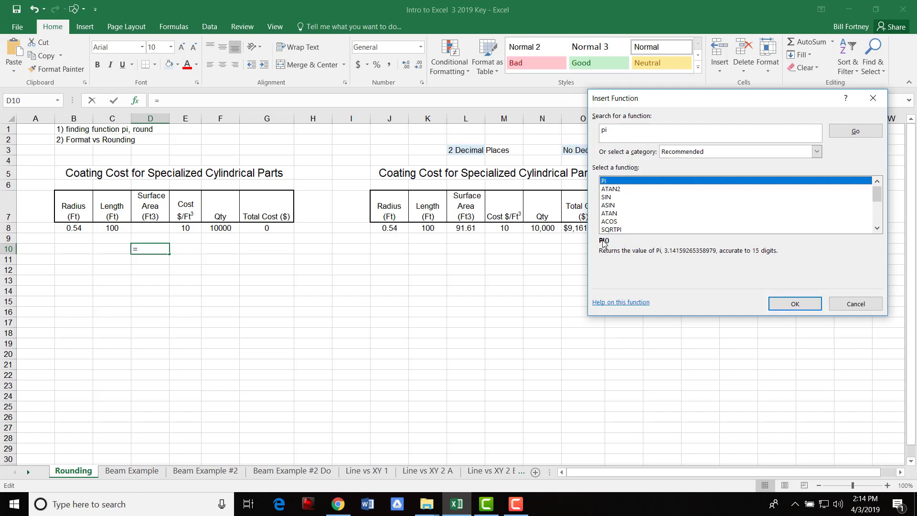
click(794, 304)
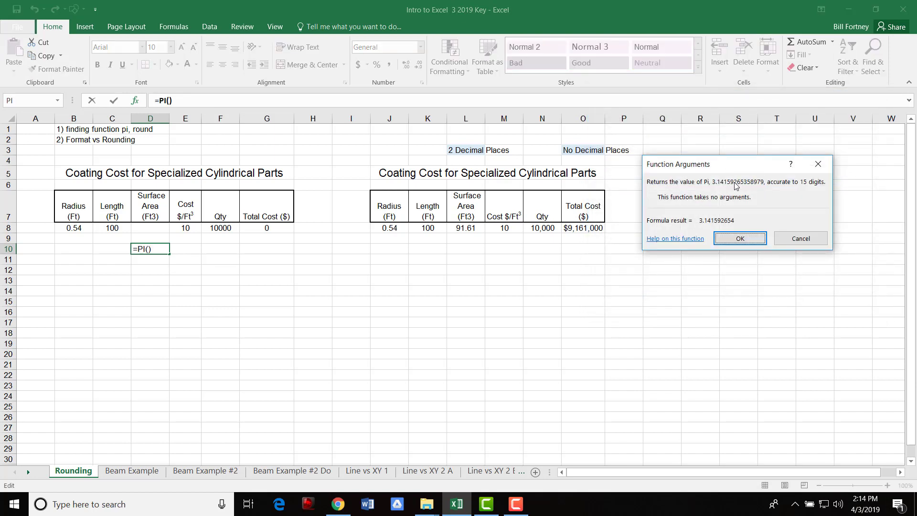
click(744, 242)
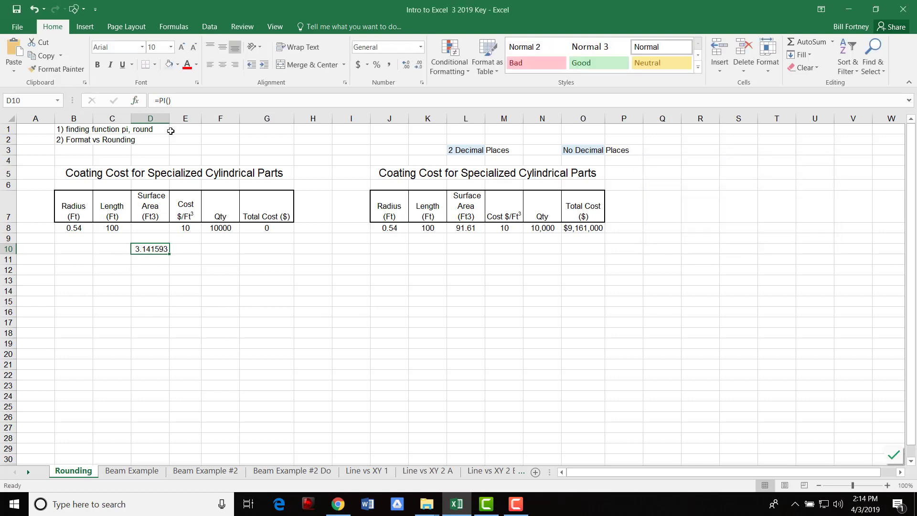
Step: Delete the PI formula from cell D10
click(178, 99)
key(BackSpace)
key(BackSpace)
key(BackSpace)
key(BackSpace)
key(BackSpace)
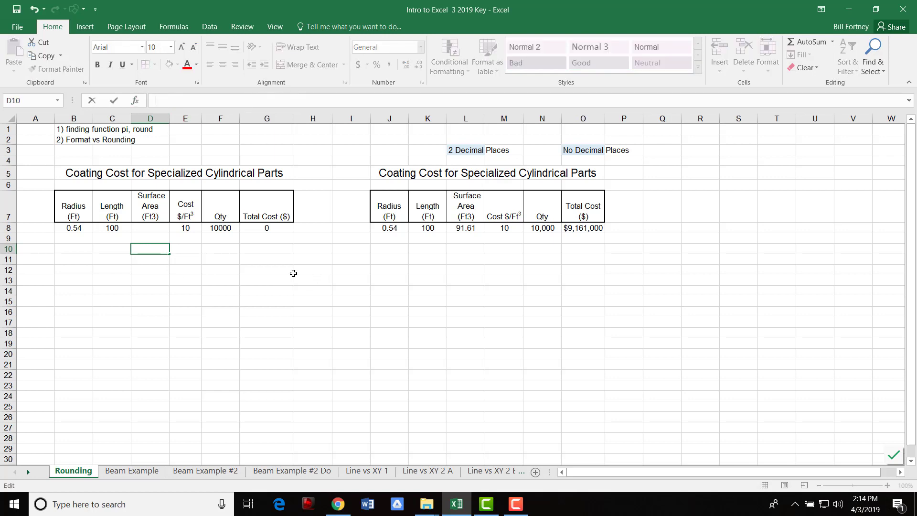
Step: Enter the formula =PI()*B8^2*C8 in the Surface Area cell D8 of the first table
click(153, 228)
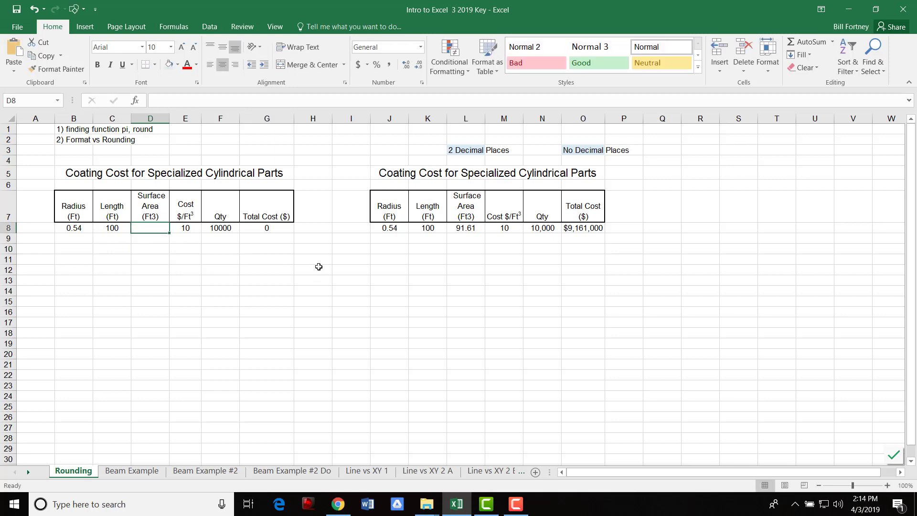
text(=pi())
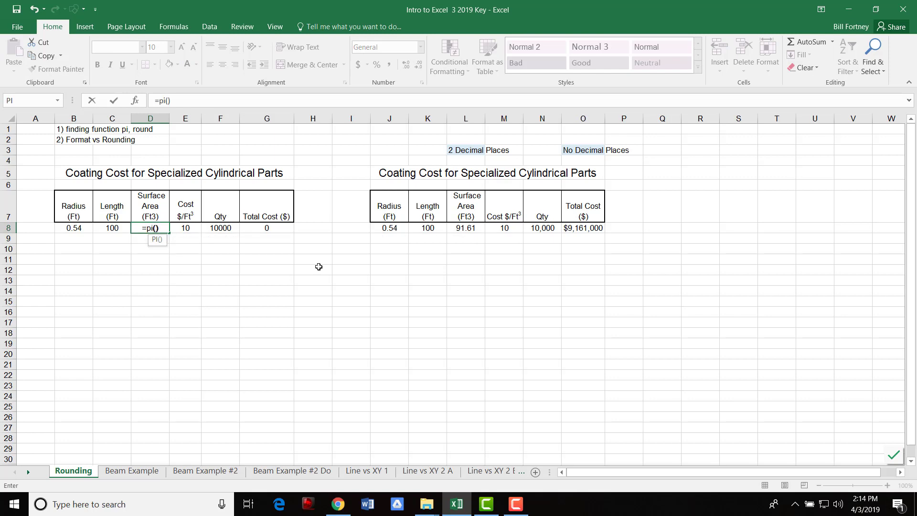
text(*)
click(74, 227)
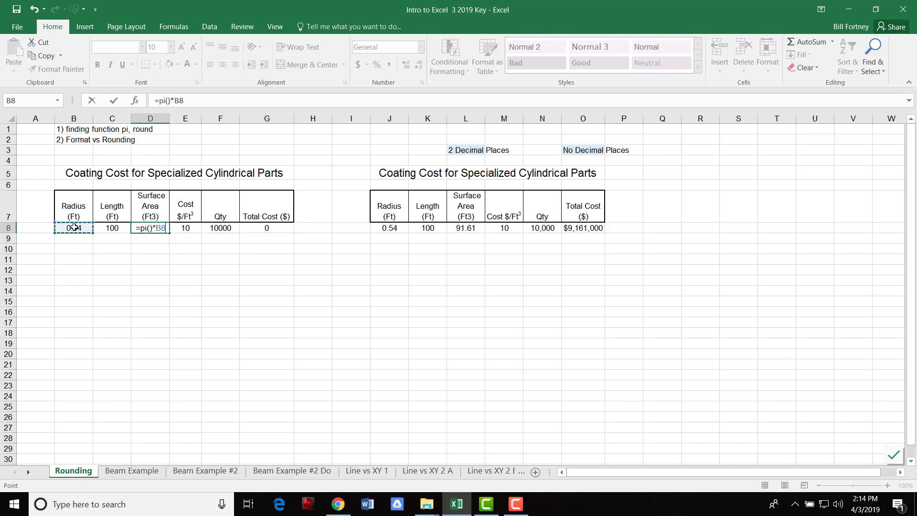
text(^2*)
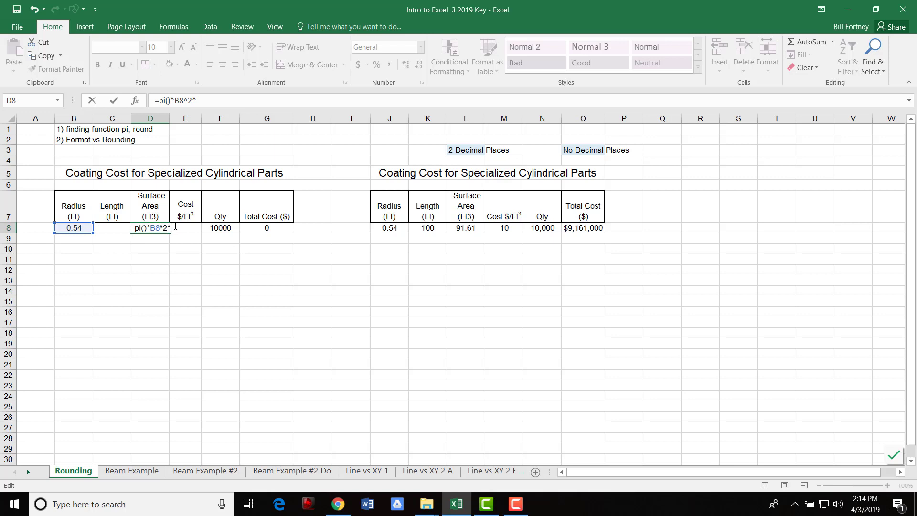
click(112, 250)
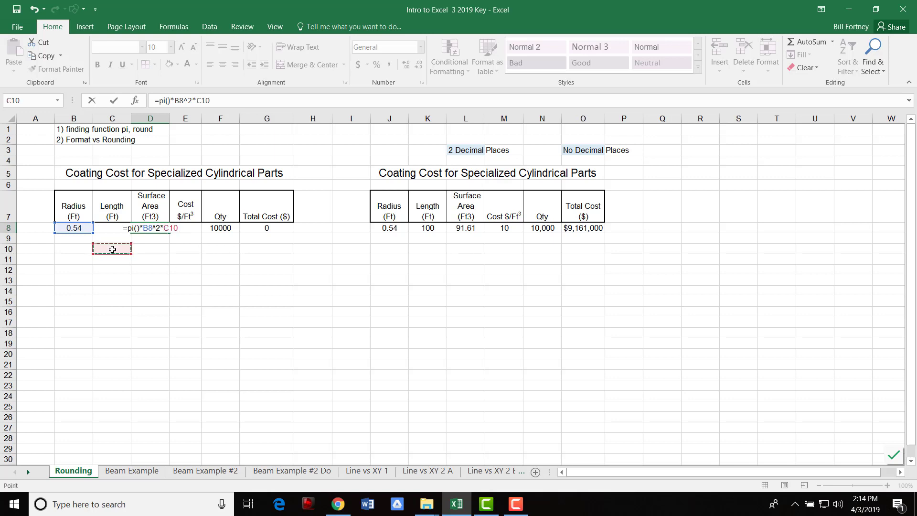
key(Up)
key(Up)
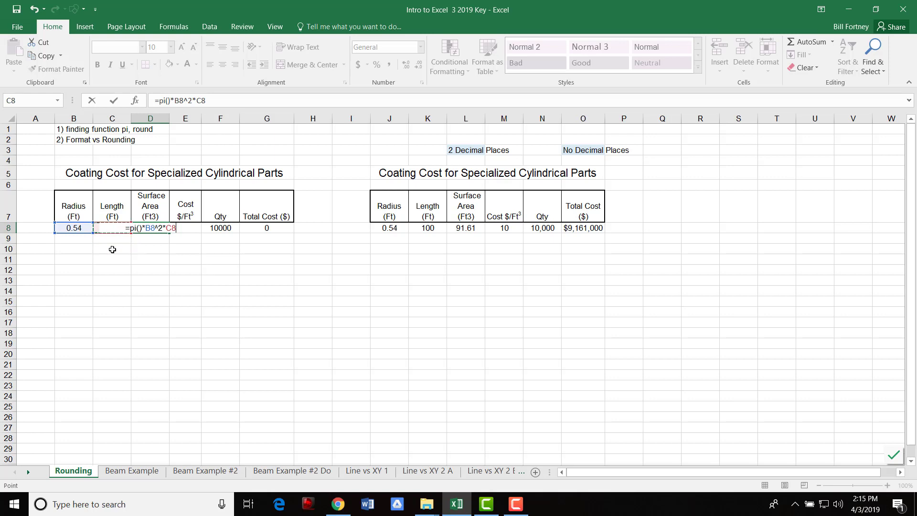
key(Return)
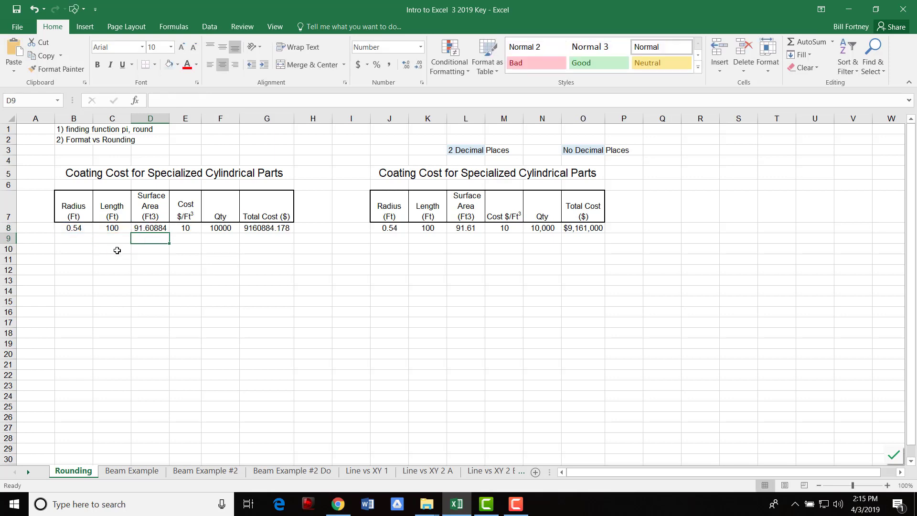
Step: Format the first table's Total Cost cell G8 as Currency with the $ symbol and 0 decimal places
click(150, 228)
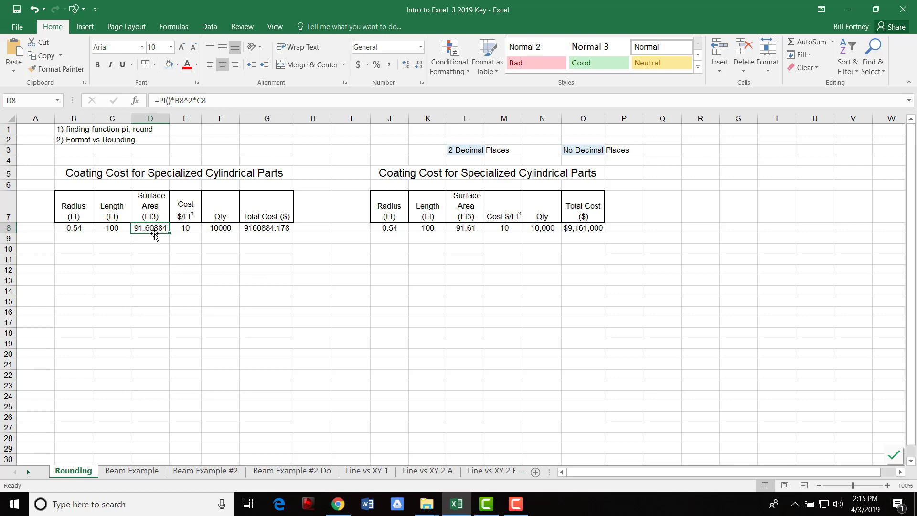
click(466, 229)
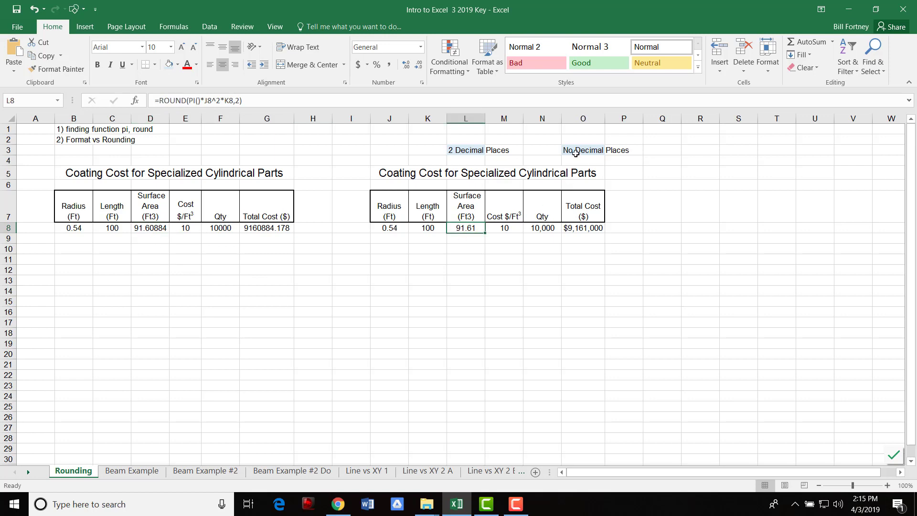
click(263, 228)
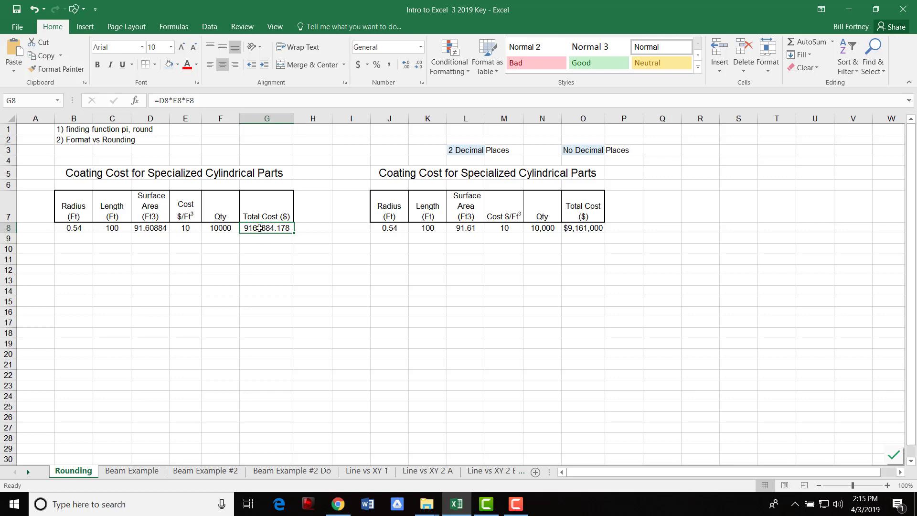
right_click(261, 228)
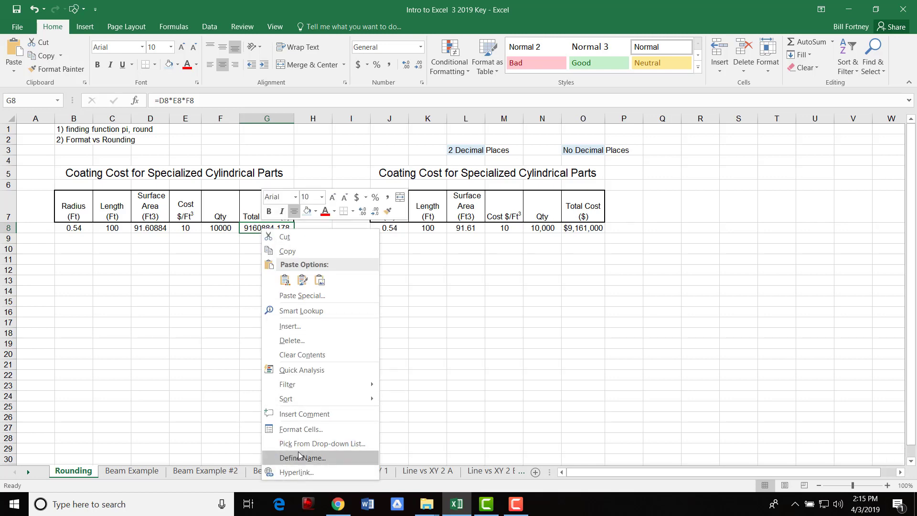
click(300, 430)
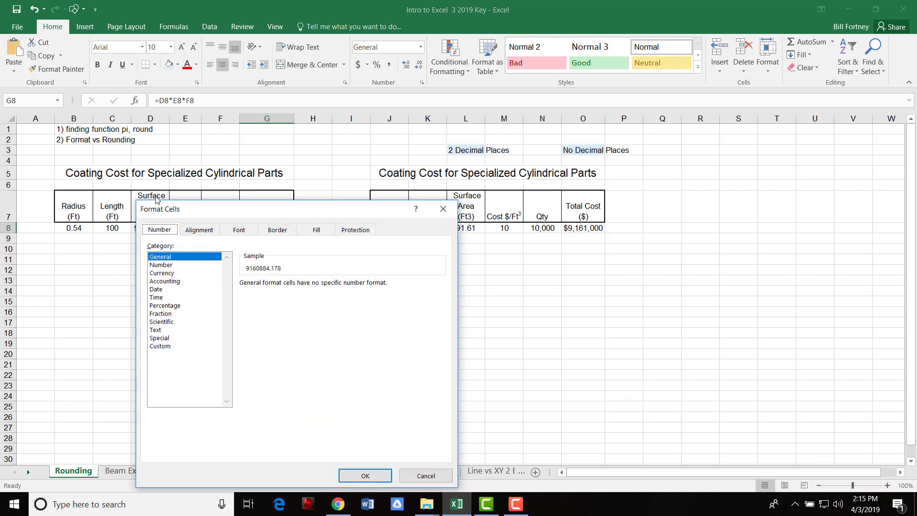
click(160, 265)
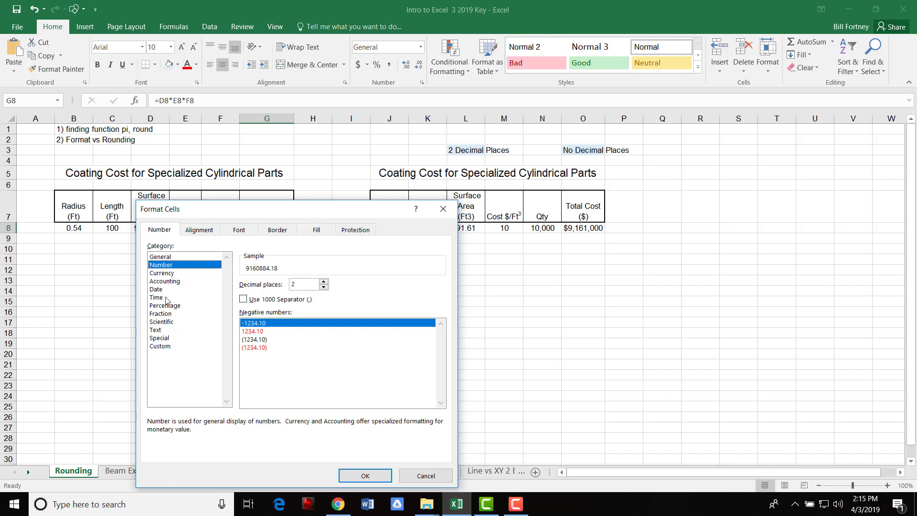
click(168, 274)
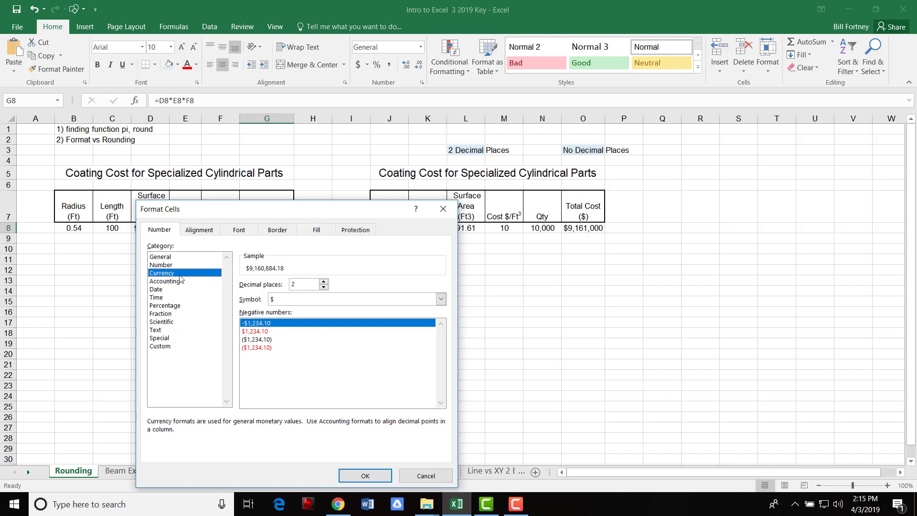
click(324, 287)
click(324, 288)
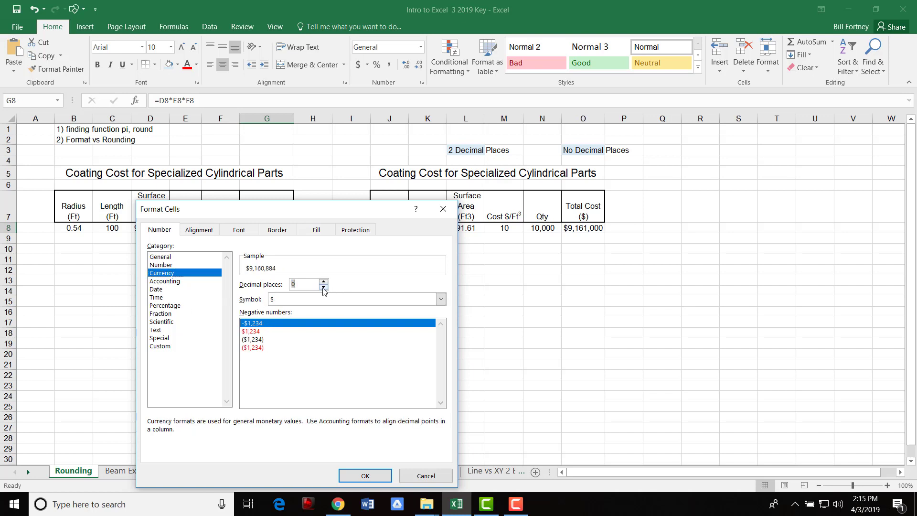
click(366, 477)
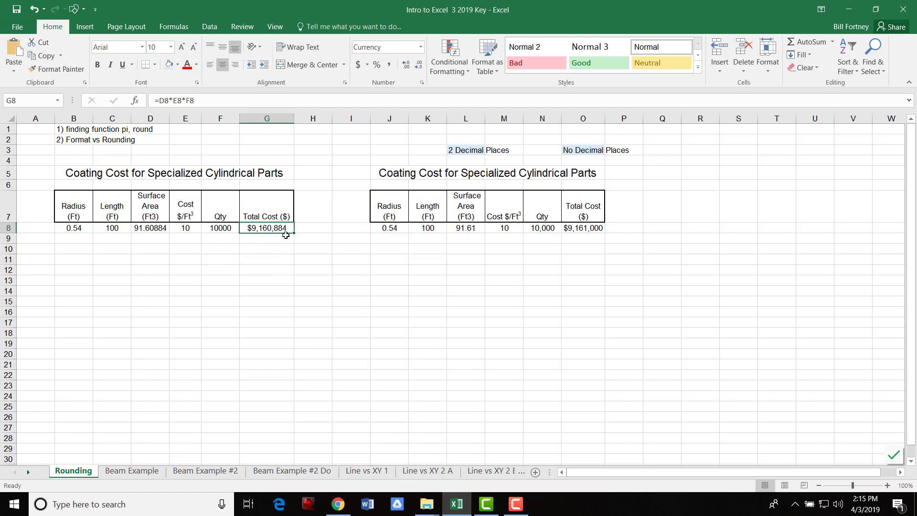
Step: Format the first table's Surface Area cell D8 as Number with 2 decimal places
click(142, 226)
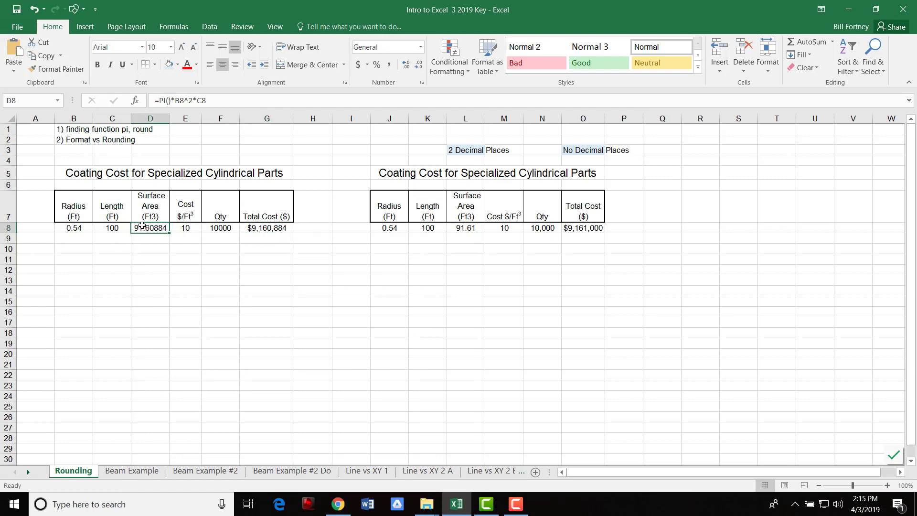
right_click(149, 228)
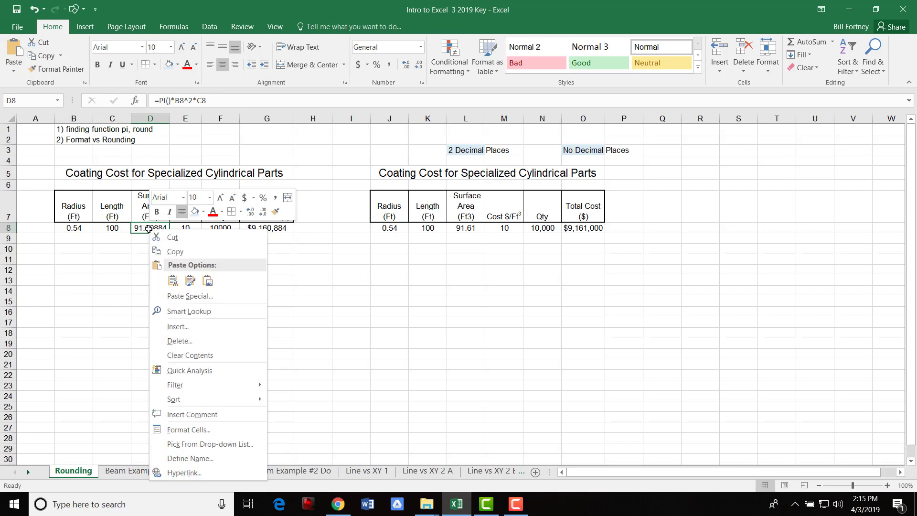
click(177, 430)
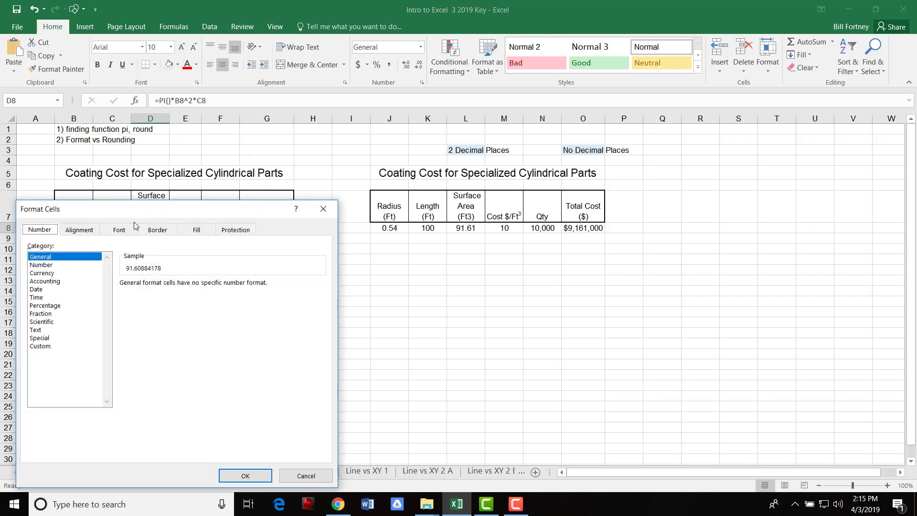
click(42, 265)
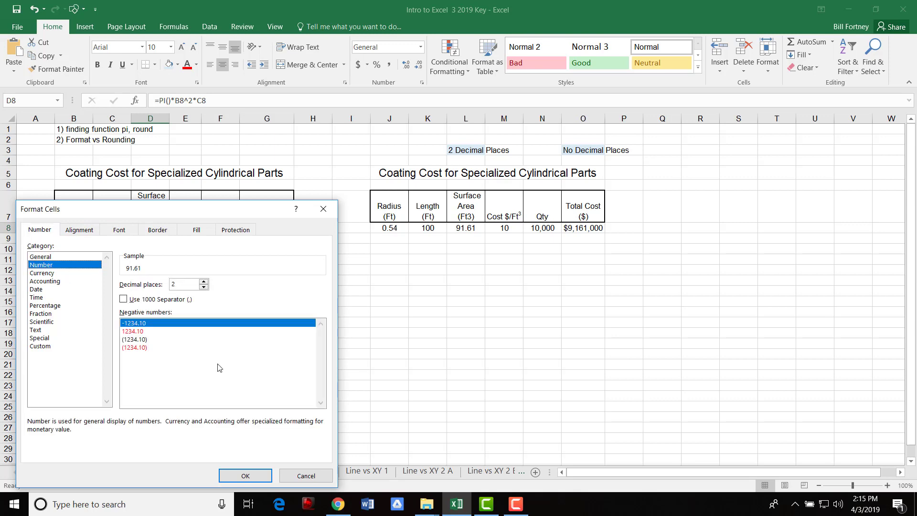
click(244, 473)
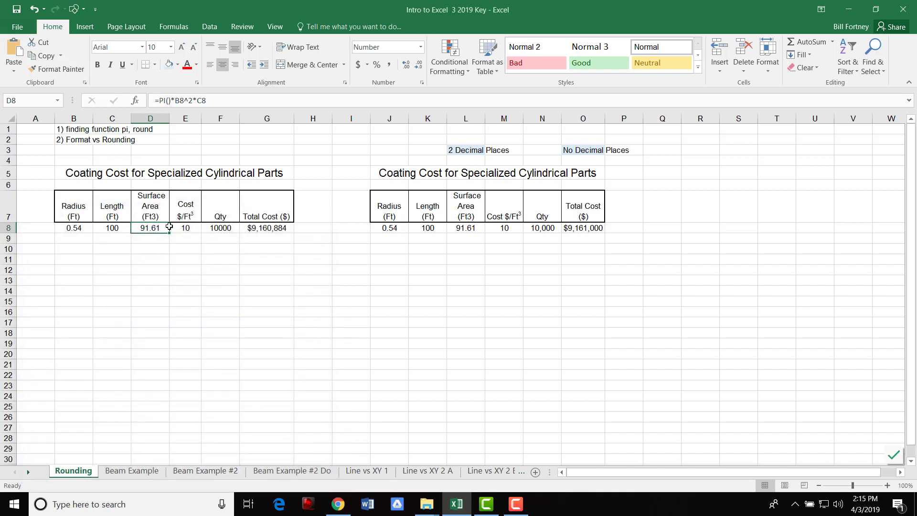
Step: Enter the formula =D8 in cell H12 to reference the first table's Surface Area
click(268, 230)
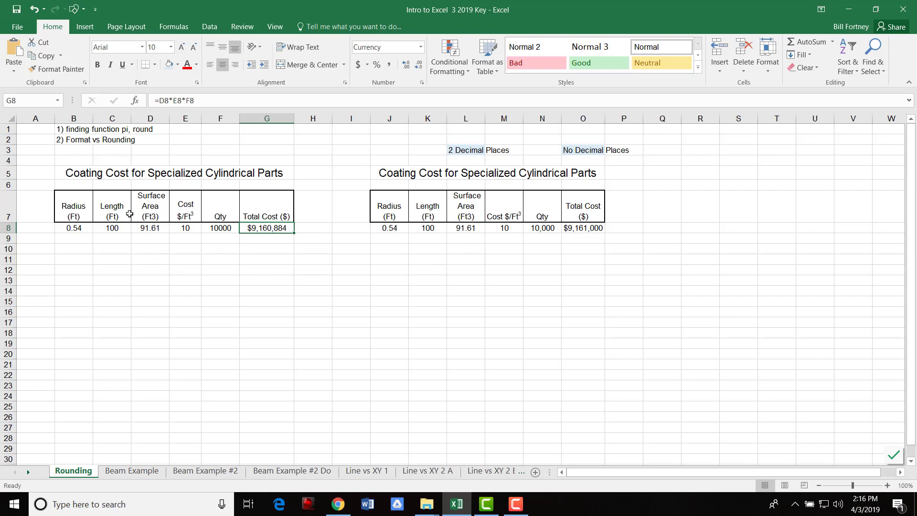
click(311, 269)
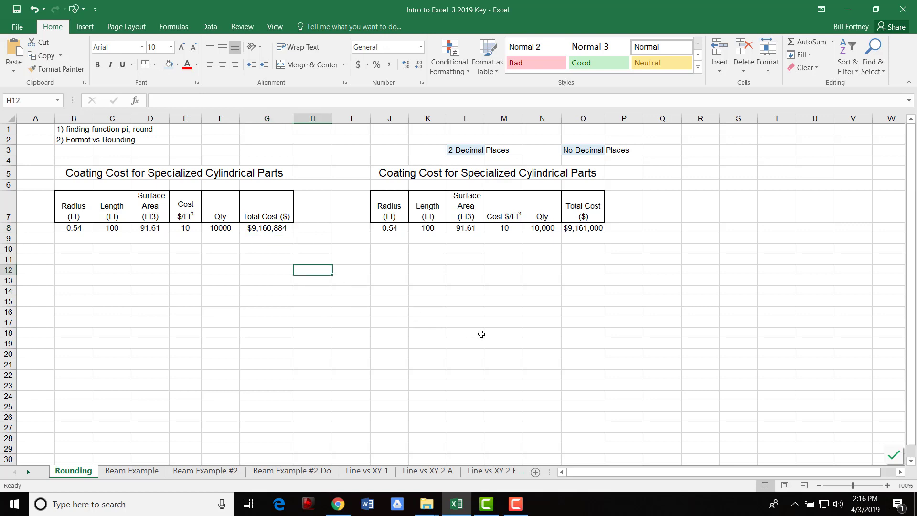
text(=)
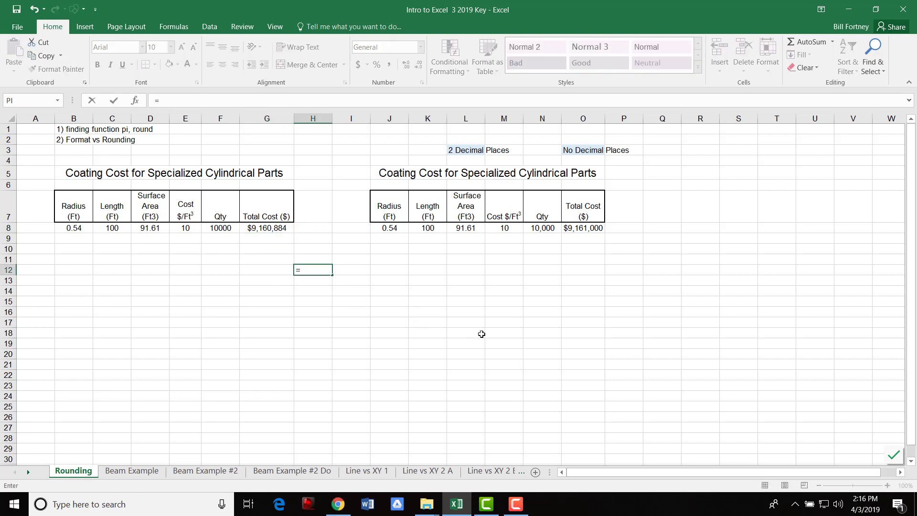
key(Up)
key(Up)
key(Left)
key(Left)
key(Left)
key(Left)
key(Left)
key(Left)
key(Up)
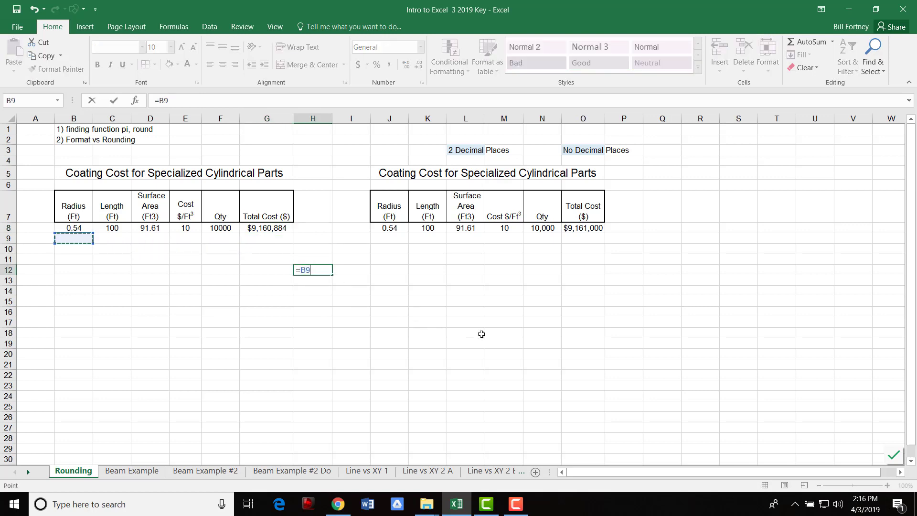
key(Right)
key(Right)
key(Up)
key(Return)
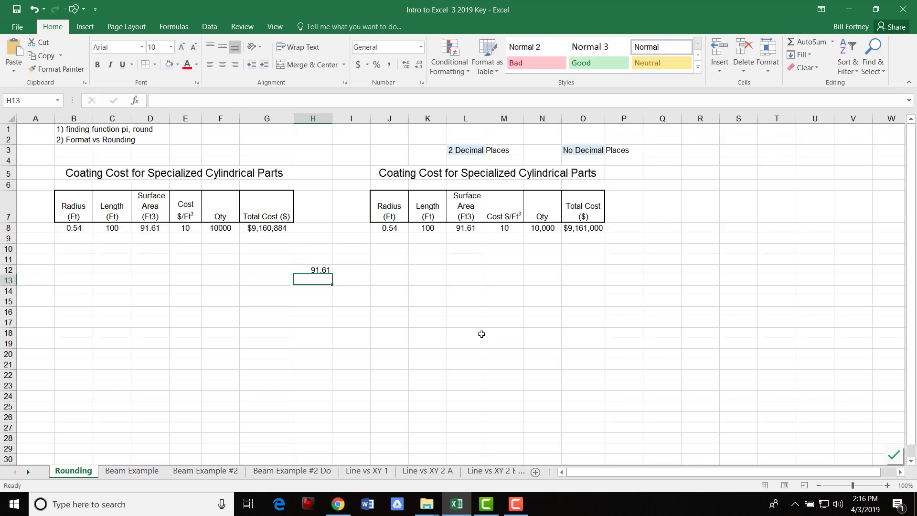
Step: Format cell H12 as Number with 7 decimal places
key(Up)
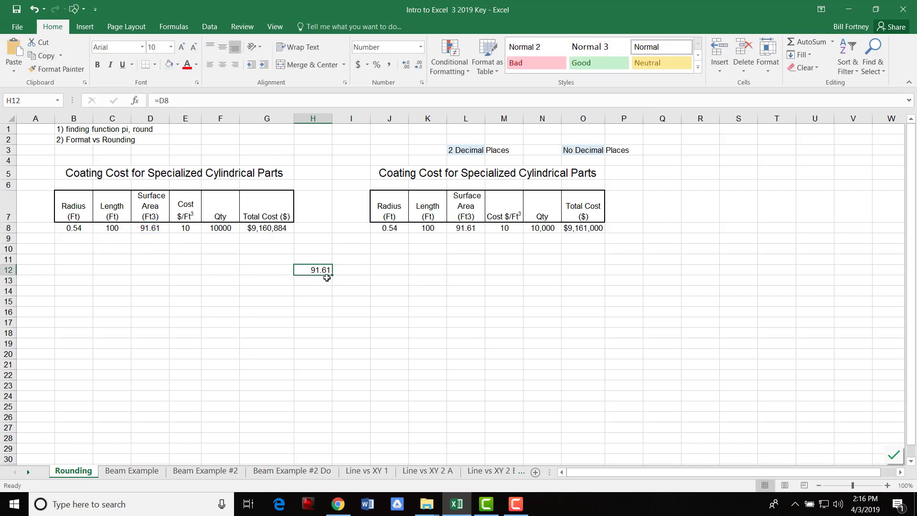
right_click(302, 277)
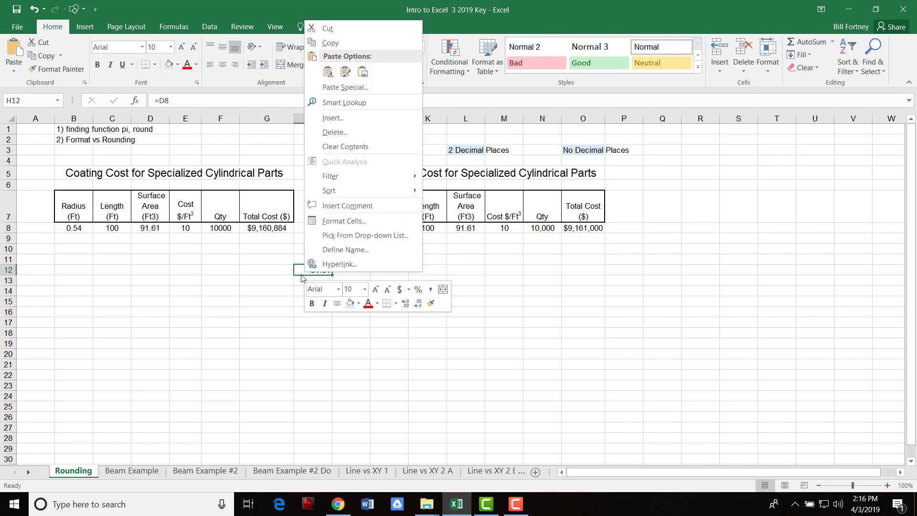
click(342, 221)
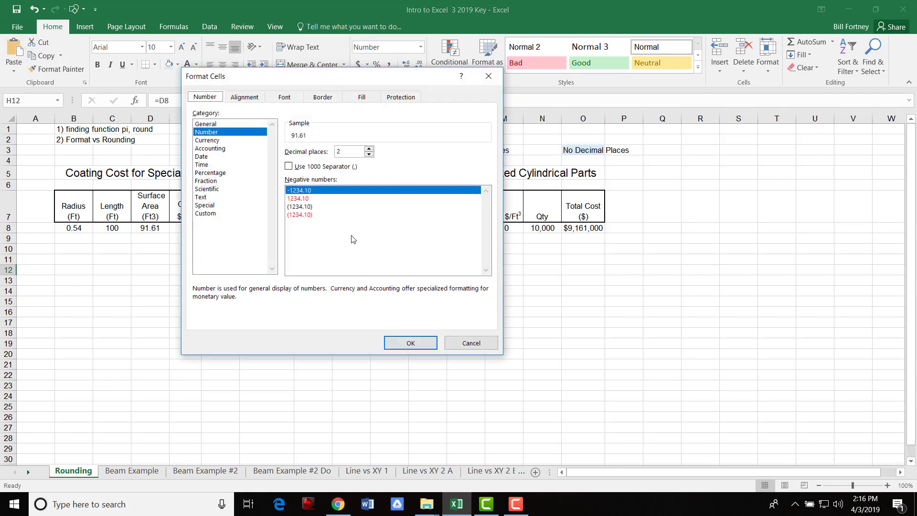
click(369, 149)
click(369, 149)
click(369, 149)
click(370, 150)
click(370, 150)
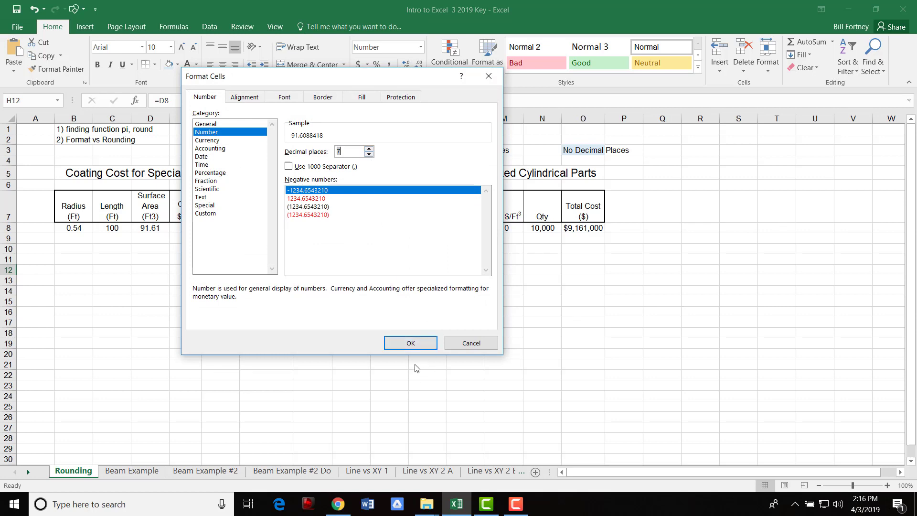
click(412, 344)
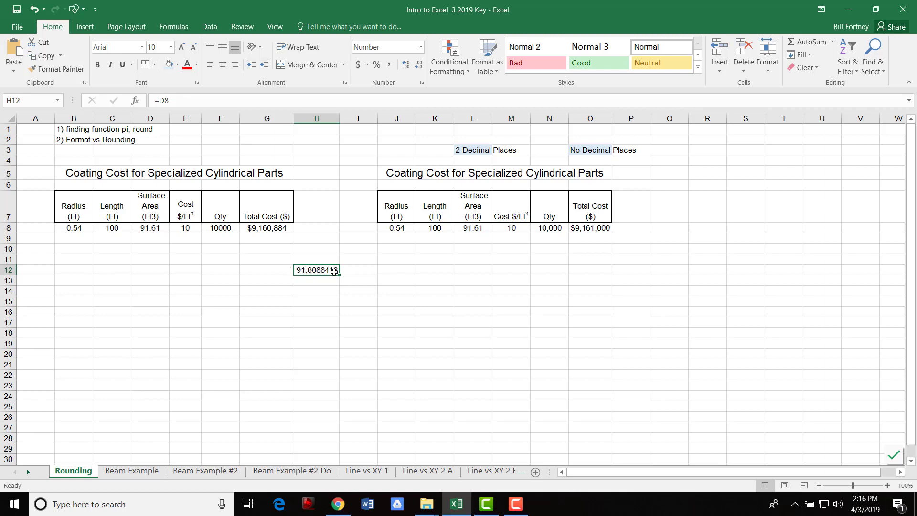
Step: Enter the formula =L8 in cell H14 to reference the second table's Surface Area
click(313, 288)
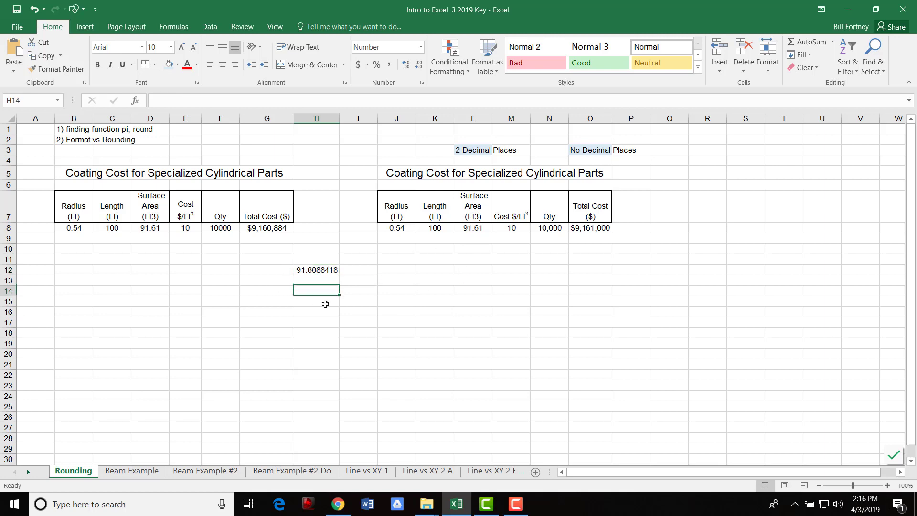
text(=)
key(Right)
key(Right)
key(Right)
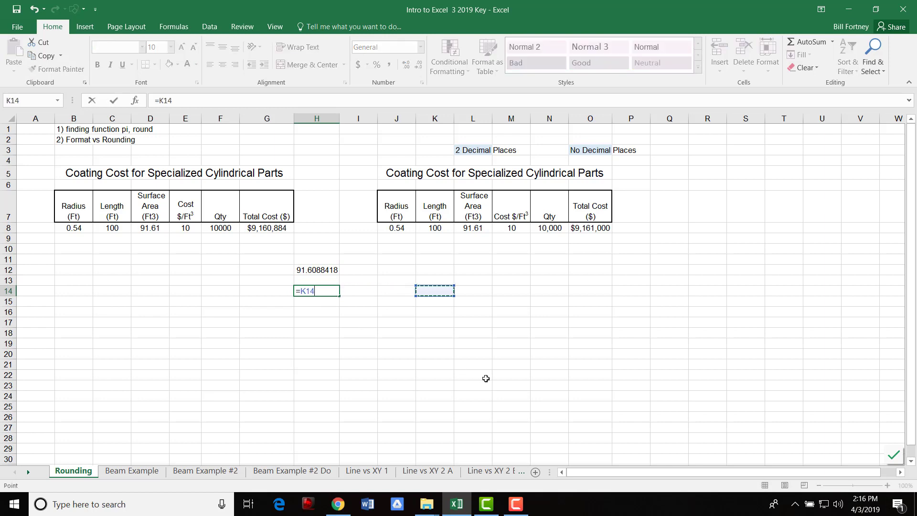
key(Right)
key(Up)
key(Up)
key(Up)
key(Up)
key(Up)
key(Up)
key(Up)
key(Down)
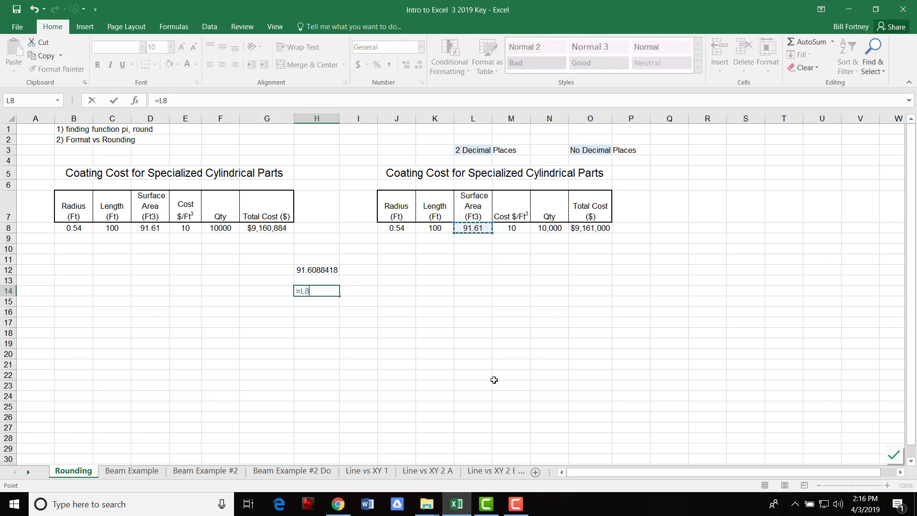
key(Return)
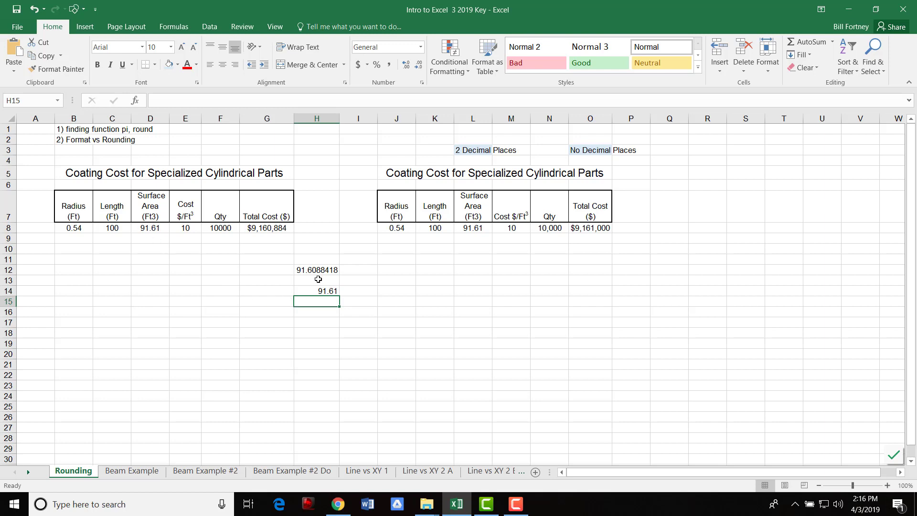
Step: Delete the contents of the comparison cells H12:H14
drag(318, 269, 327, 292)
key(Delete)
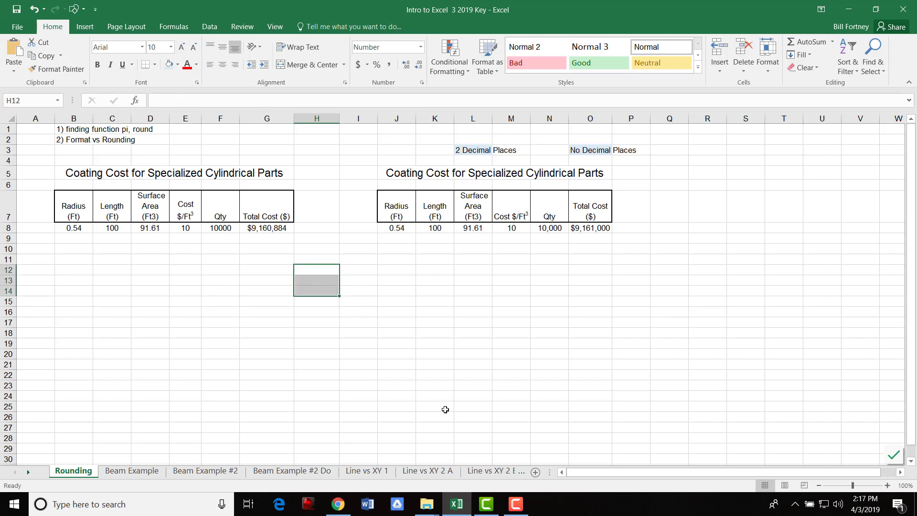
Step: Start inserting a function in cell C12 and search the available functions for "rou"
click(106, 272)
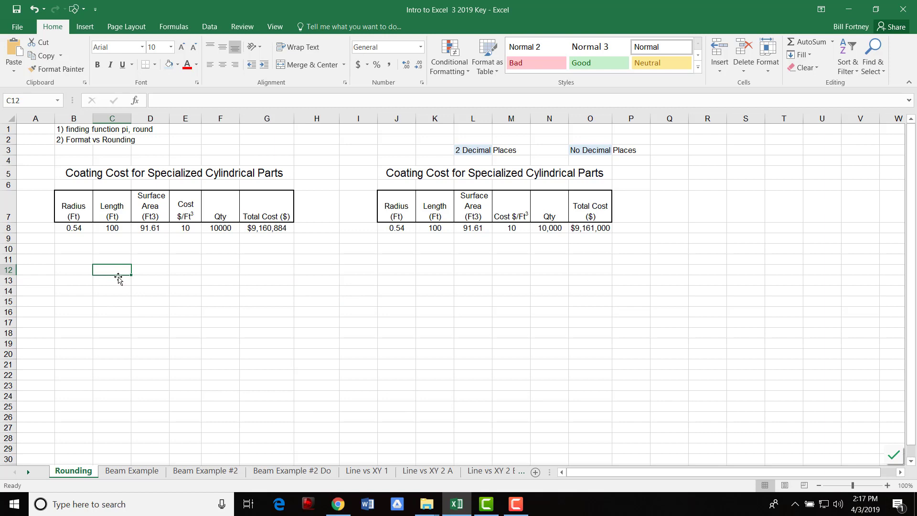
click(833, 41)
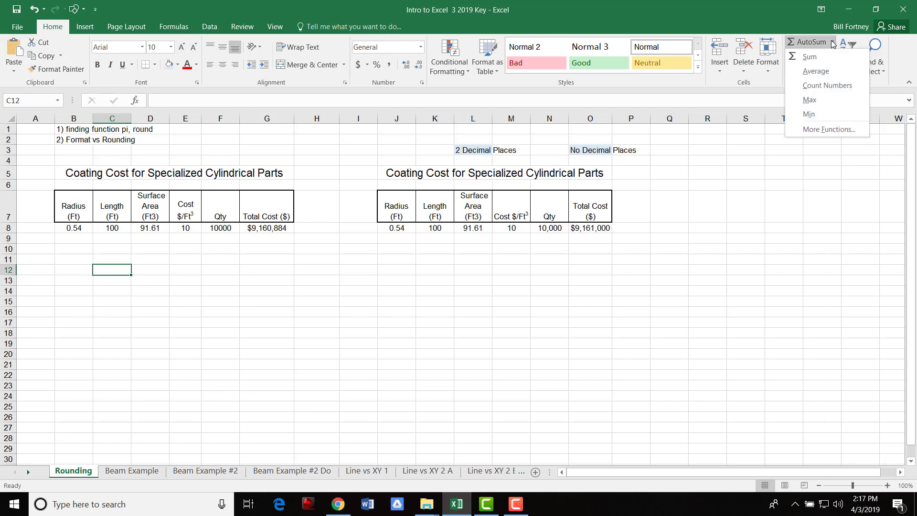
click(832, 130)
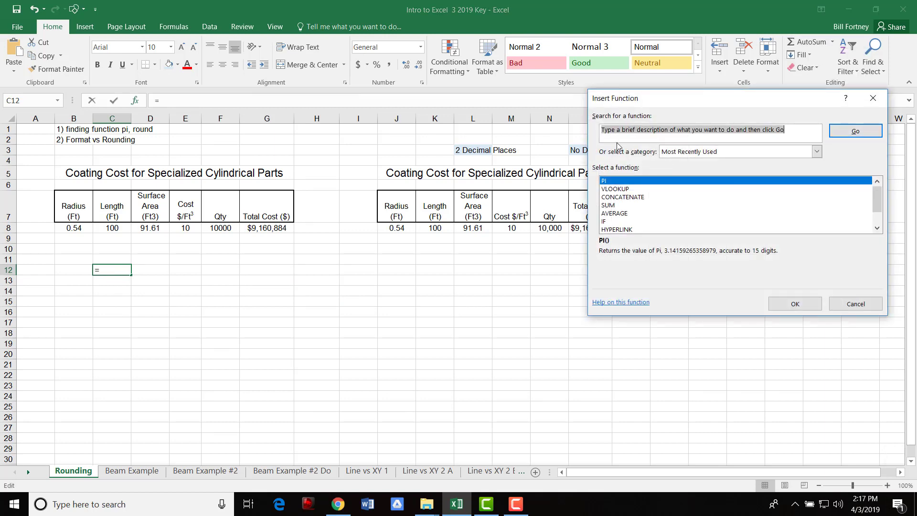
text(rou)
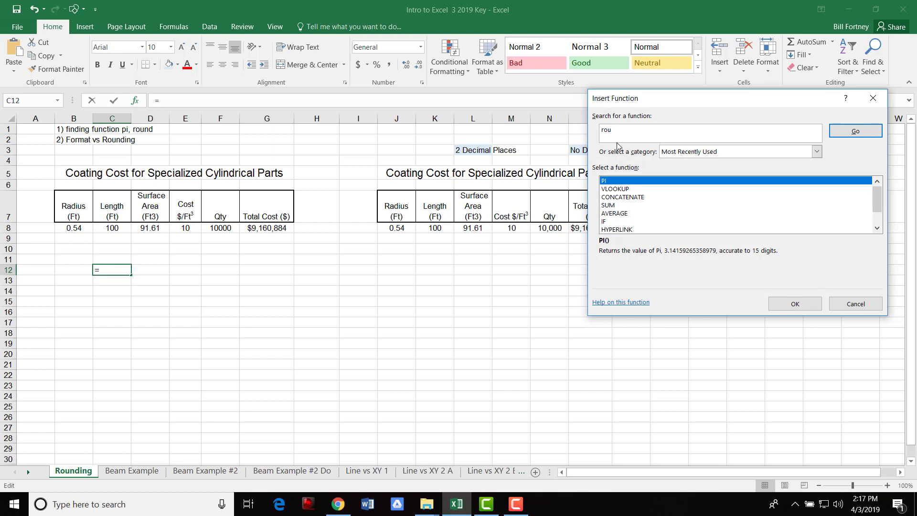
key(Return)
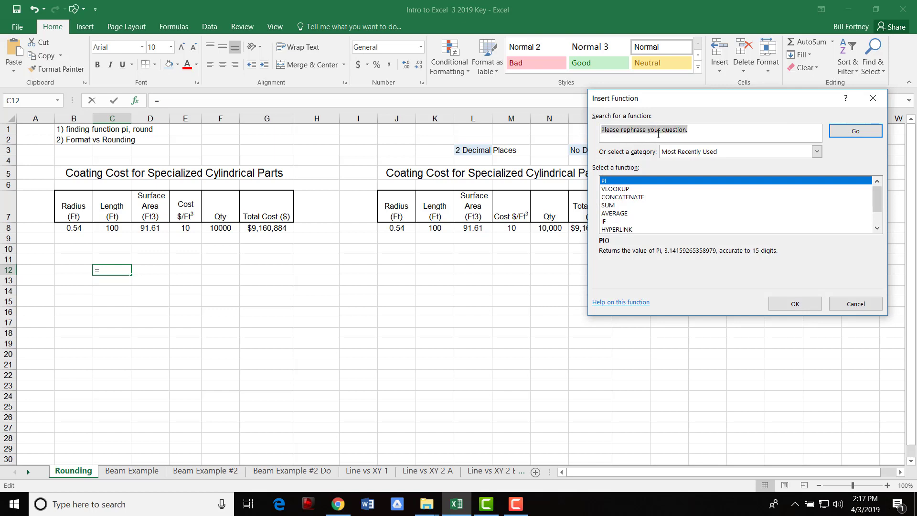
Step: Choose the ROUND function from the All category and open its arguments for cell C12
click(817, 151)
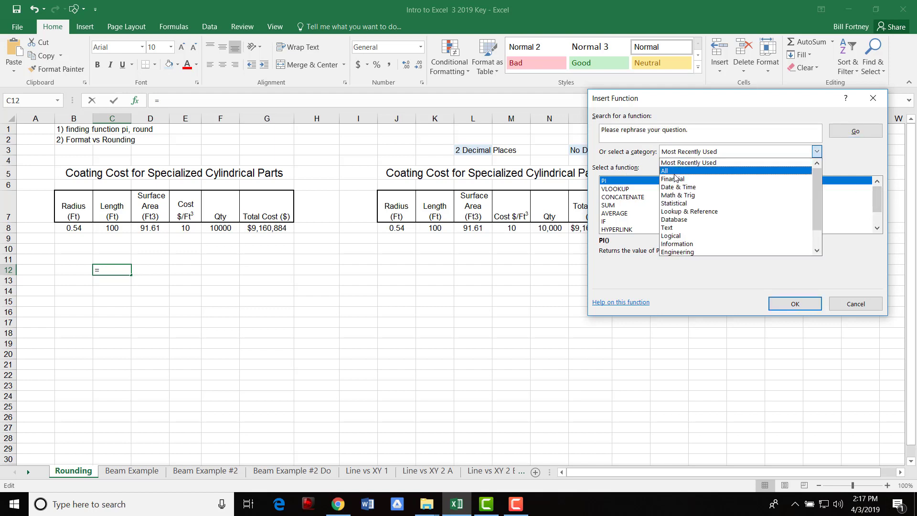
click(672, 172)
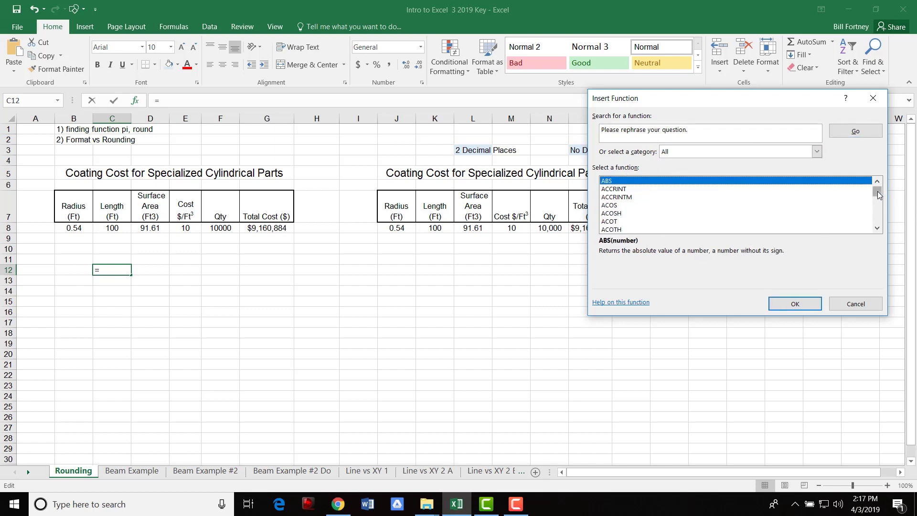
drag(877, 191, 878, 215)
scroll(638, 214, down, 5)
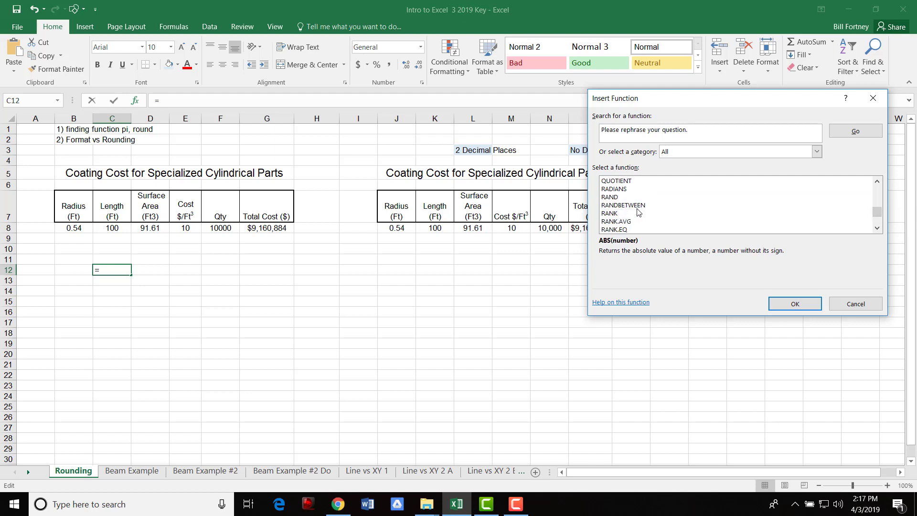
click(610, 215)
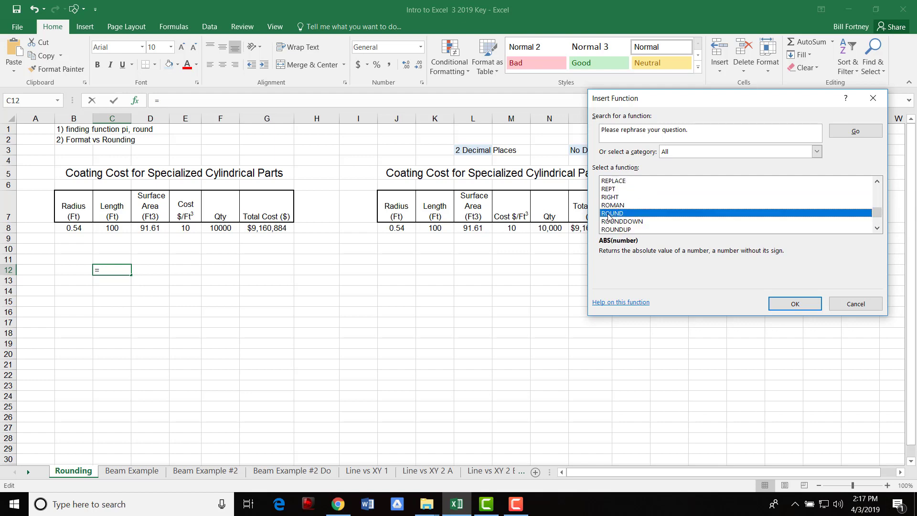
click(613, 223)
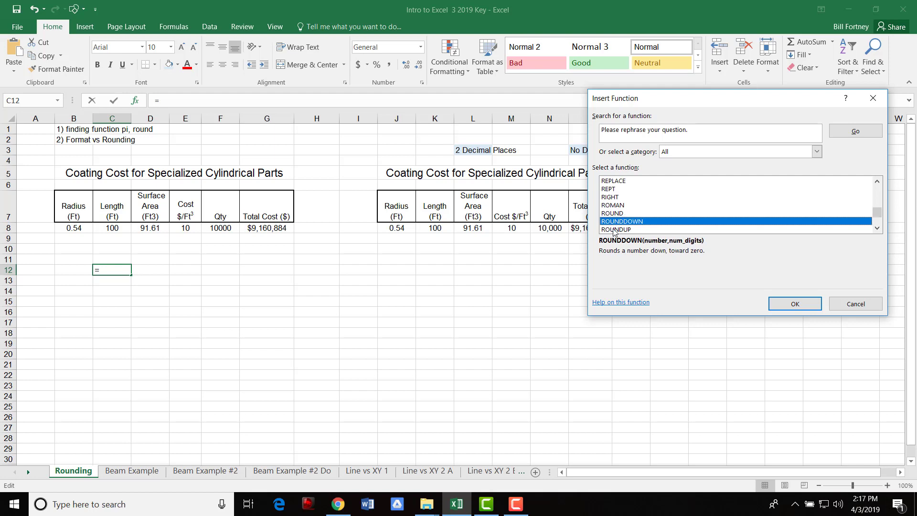
click(615, 230)
scroll(624, 227, down, 1)
click(620, 190)
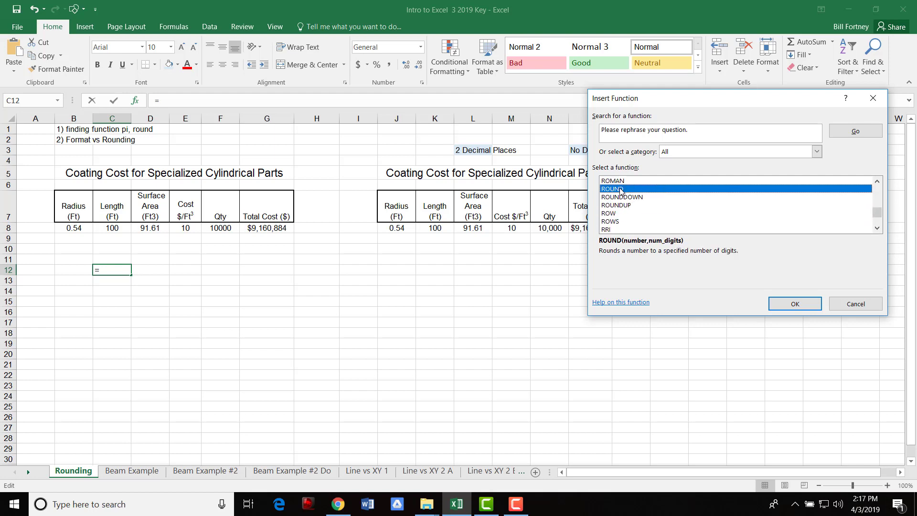
click(794, 305)
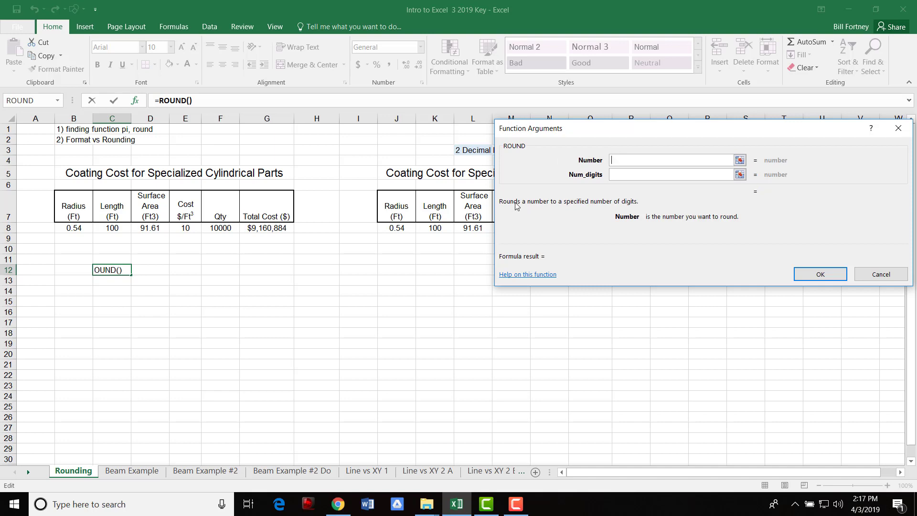
Step: Set ROUND's Number to D8 and Num_digits to 2, and insert the formula in C12
click(740, 161)
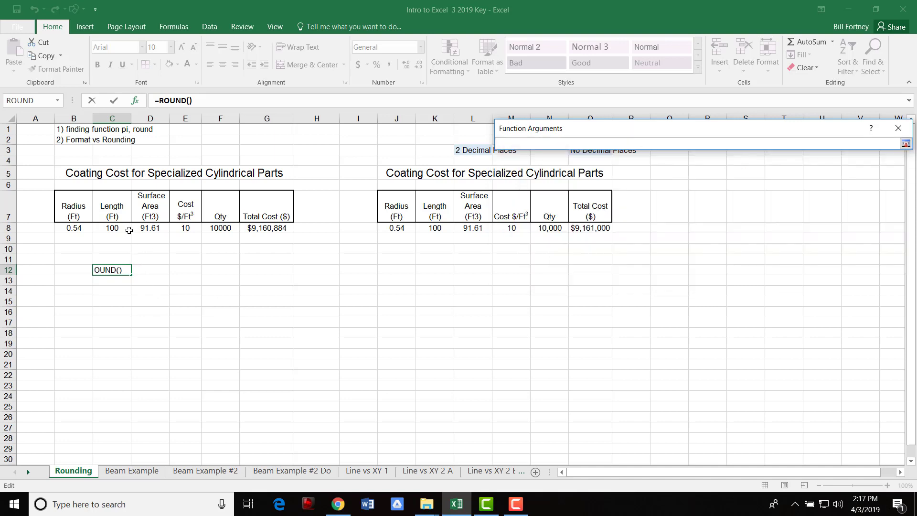
click(151, 229)
key(Return)
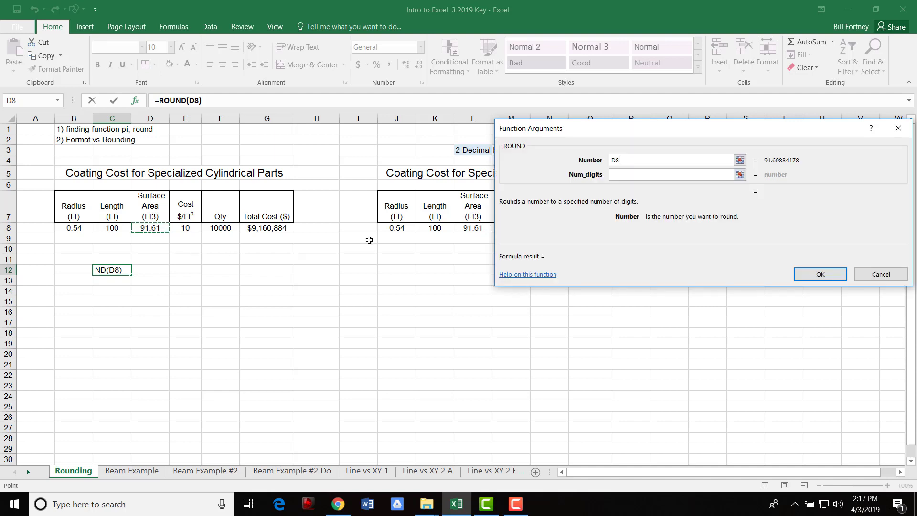
key(Tab)
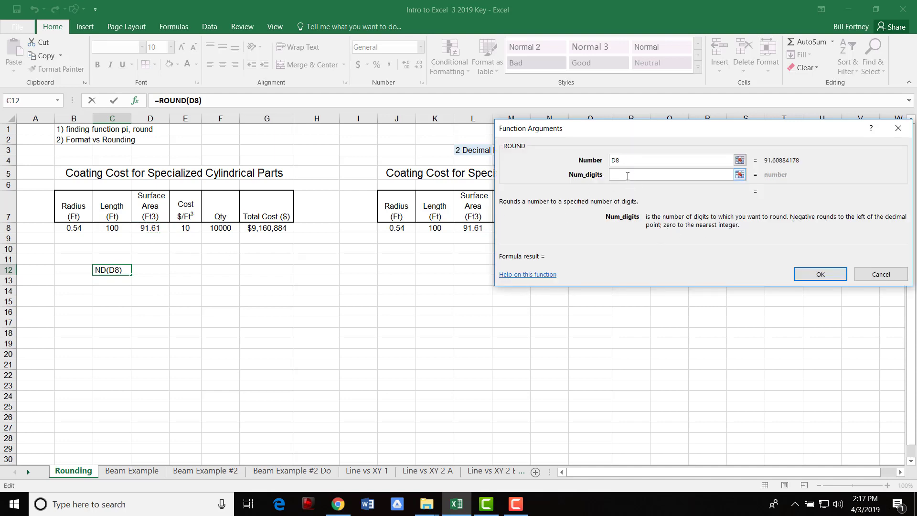
text(2)
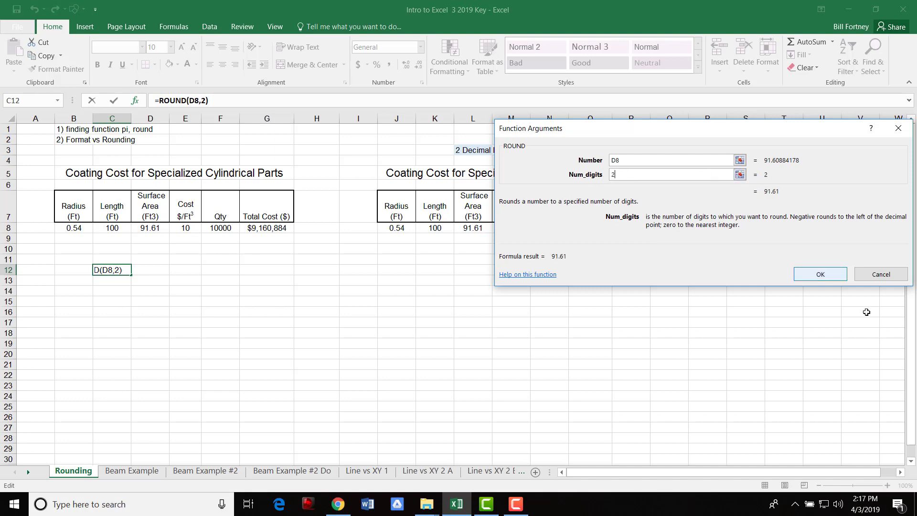
click(821, 274)
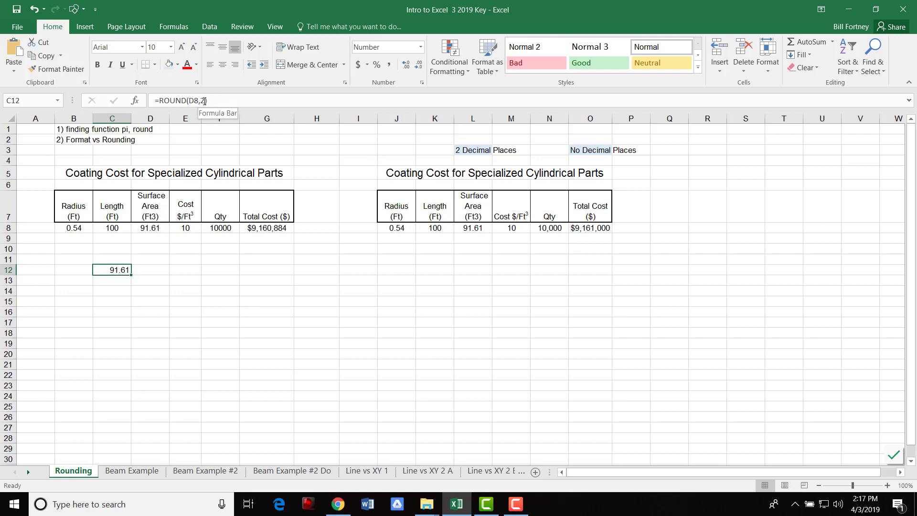
Step: Wrap the surface area formula in D8 in ROUND with 2 decimal digits, making it =ROUND(PI()*B8^2*C8,2)
click(175, 300)
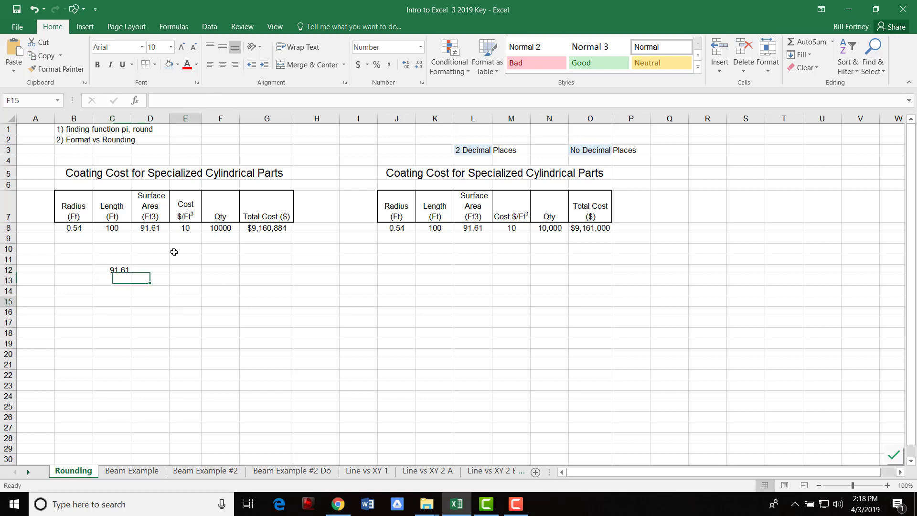
click(143, 228)
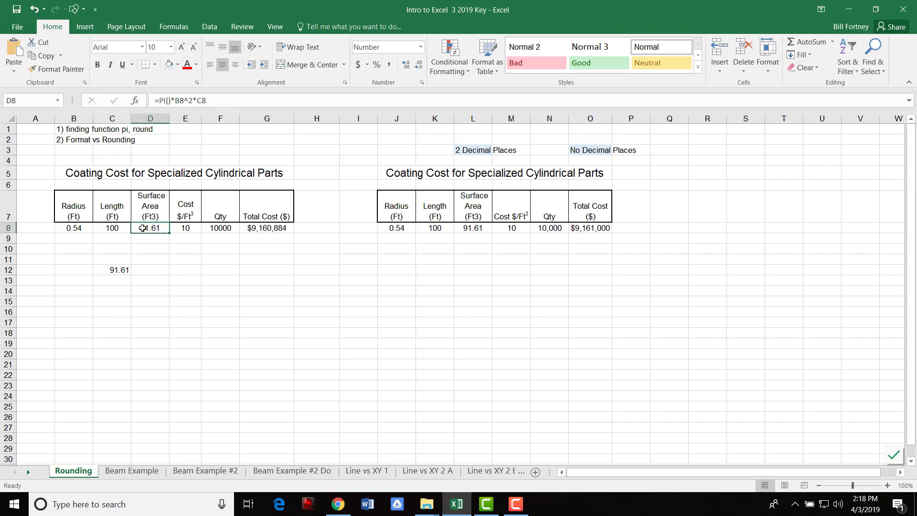
click(159, 101)
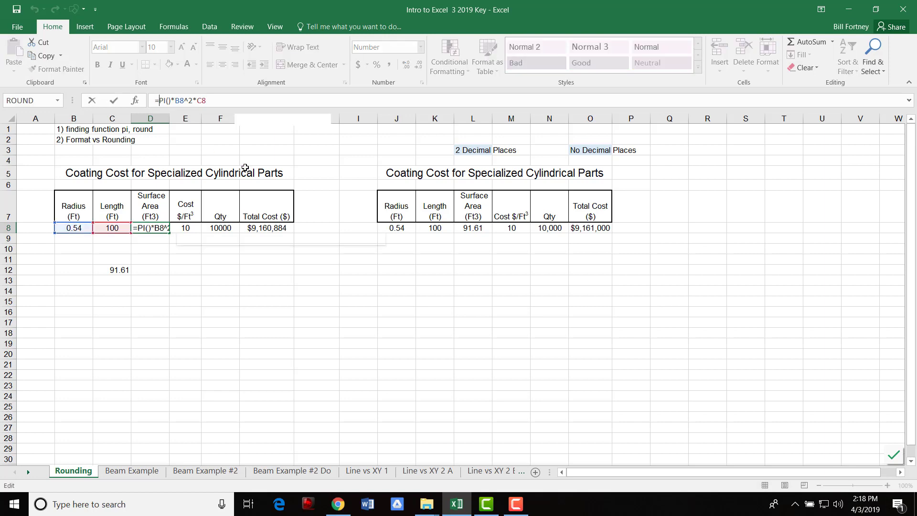
text(round()
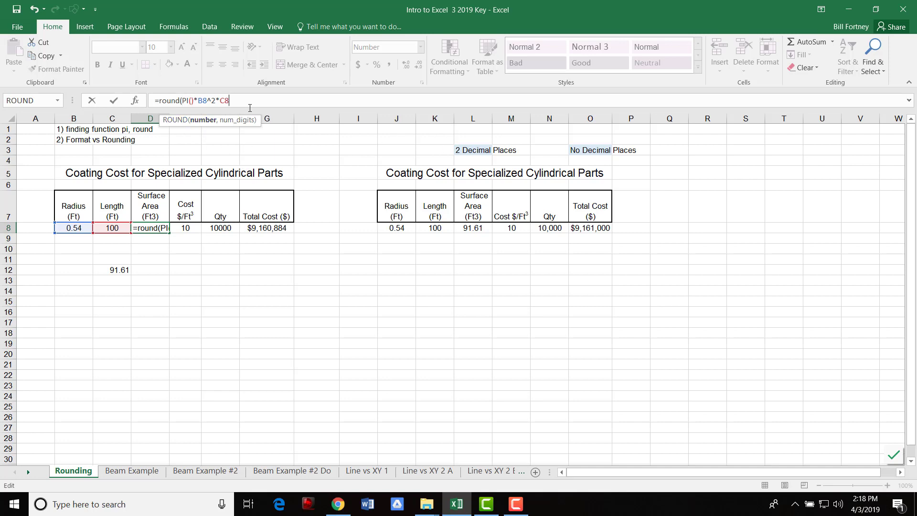
text(,)
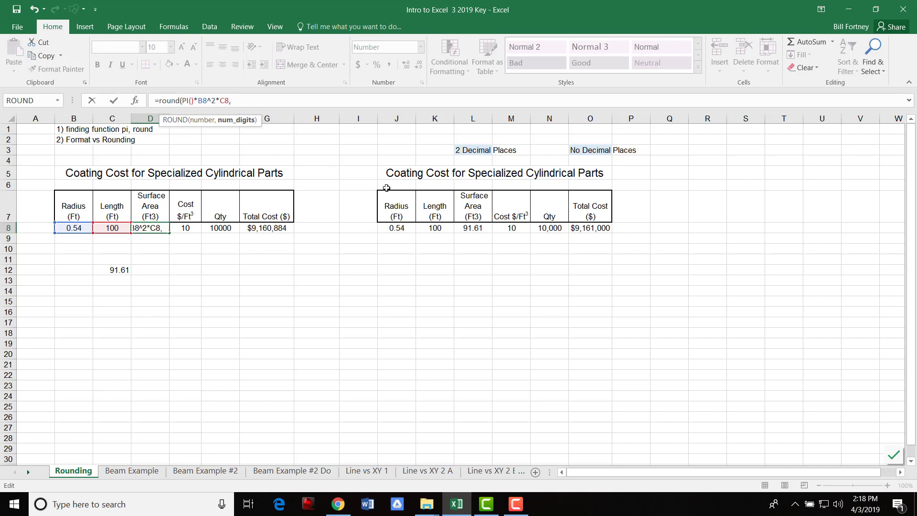
text(2))
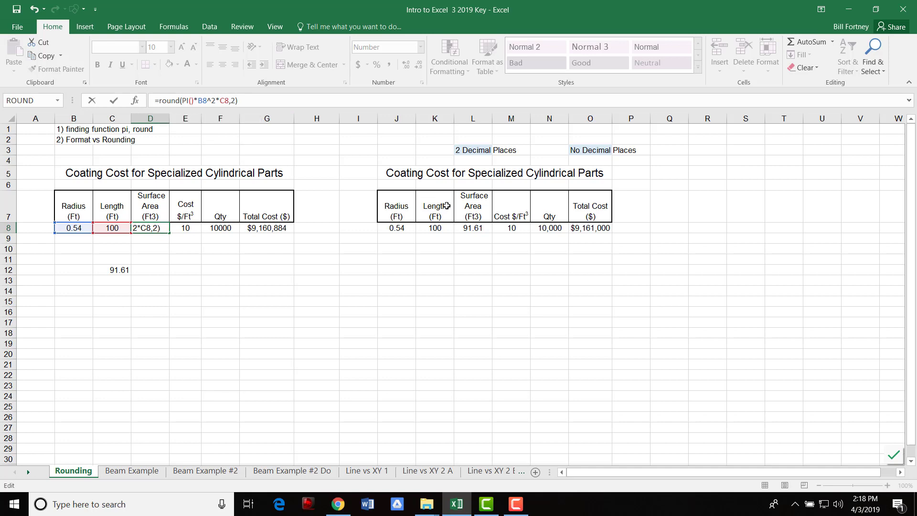
key(Return)
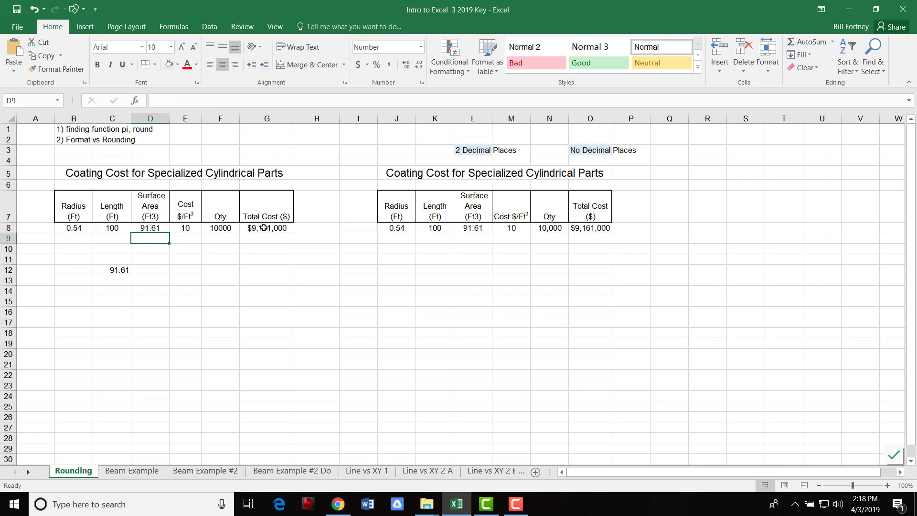
Step: Review the formulas for the surface area in D8, the total cost in G8 and the rounding in C12
click(149, 229)
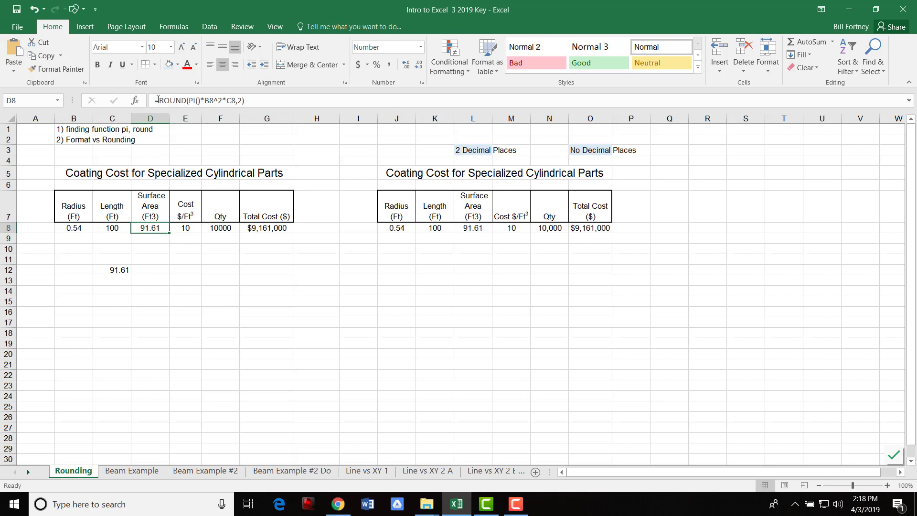
click(271, 230)
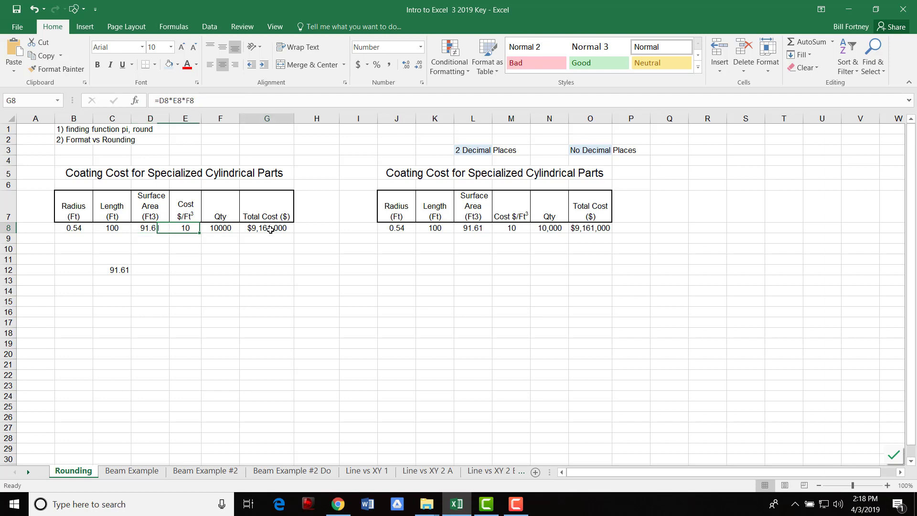
click(147, 227)
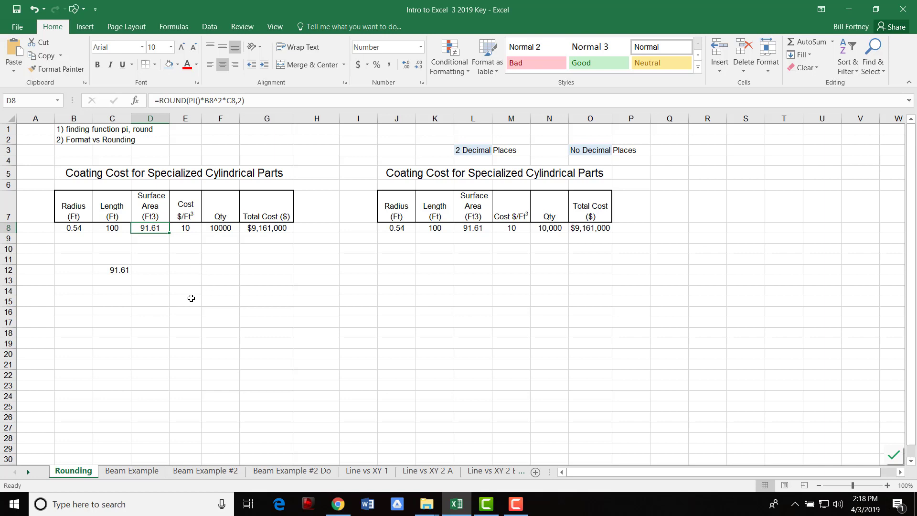
click(154, 267)
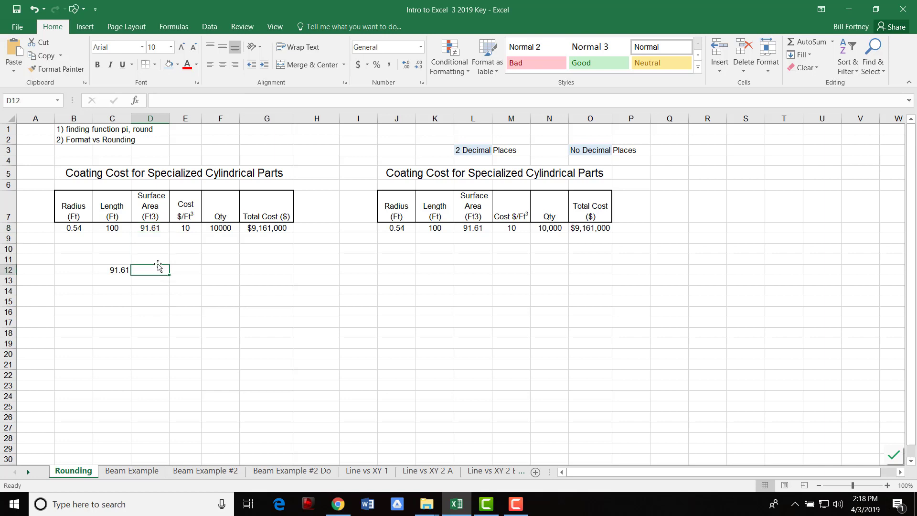
click(146, 230)
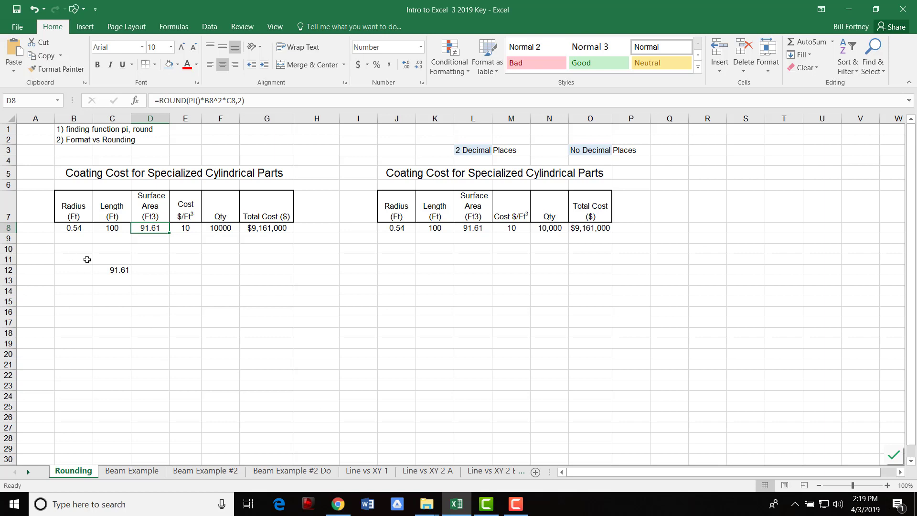
click(113, 271)
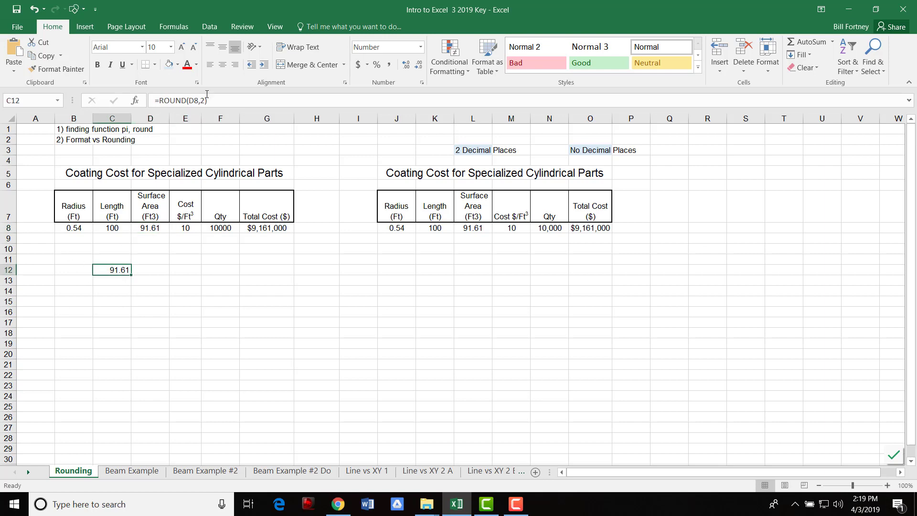
click(153, 227)
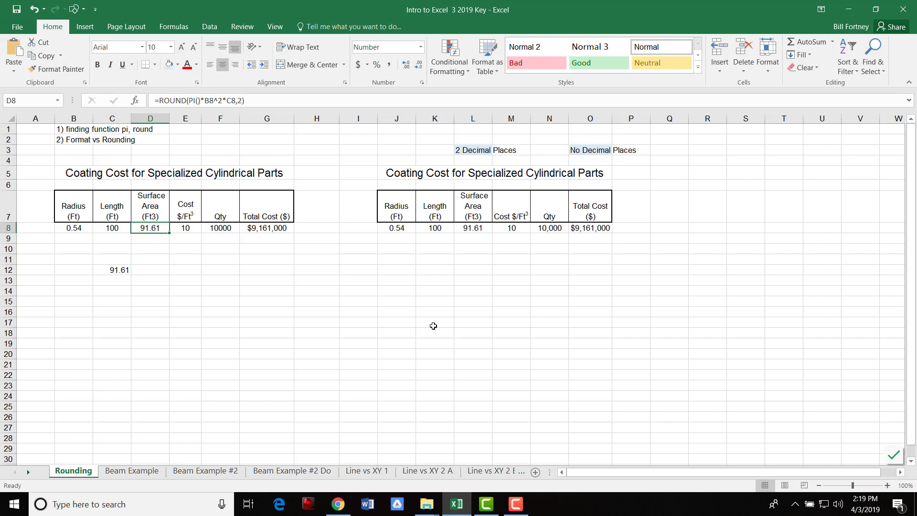
Step: Go to the Beam Example sheet and examine the existing deflection chart and the first load and deflection entries in row 32
click(132, 471)
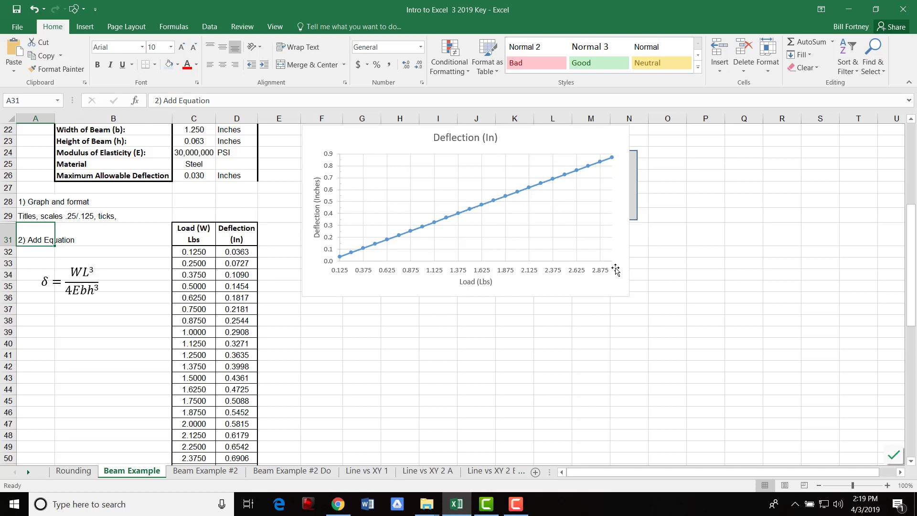
mouse_move(316, 144)
mouse_down()
mouse_move(324, 225)
mouse_move(315, 144)
mouse_up()
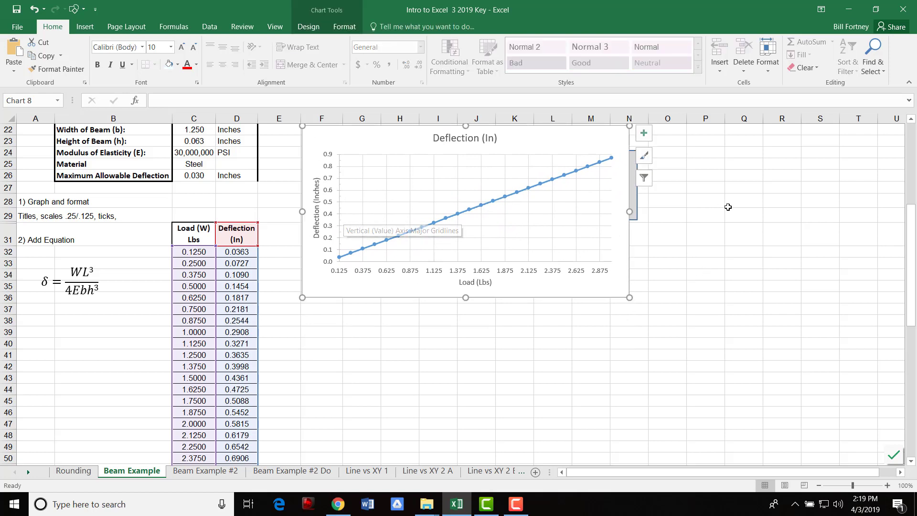
click(726, 156)
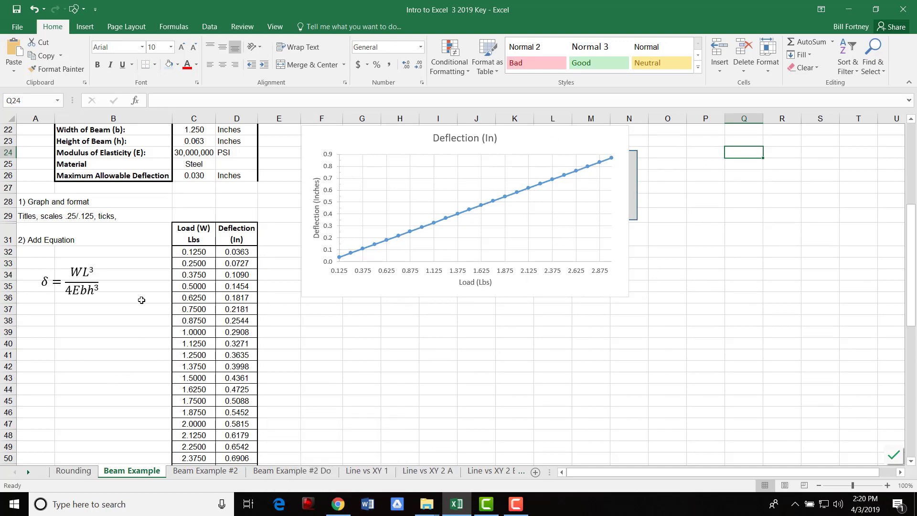
click(175, 252)
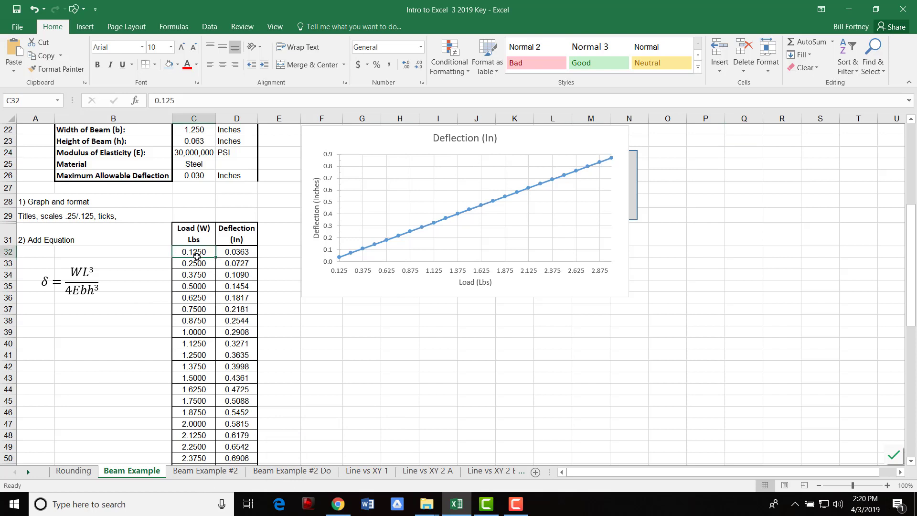
click(237, 253)
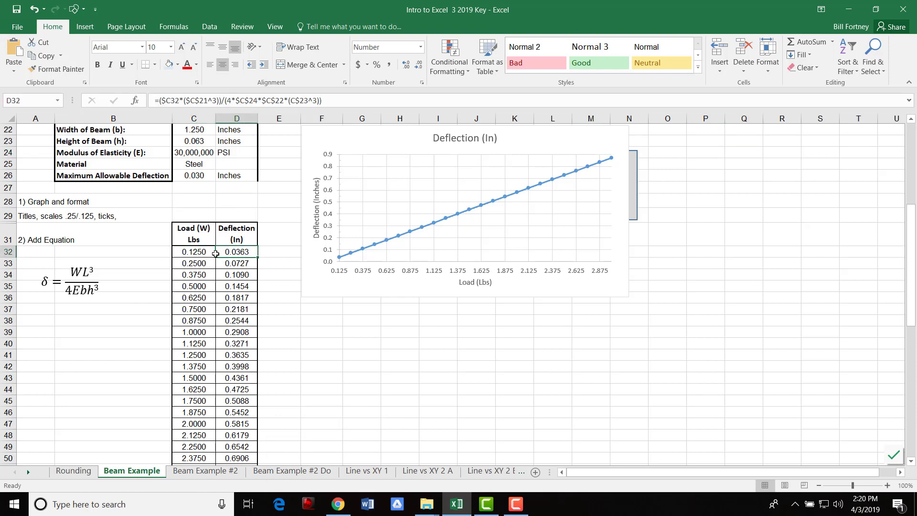
click(194, 252)
click(238, 255)
Step: Insert a Scatter with Straight Lines and Markers chart from the load and deflection data including headers, C31:D55
drag(193, 252, 235, 446)
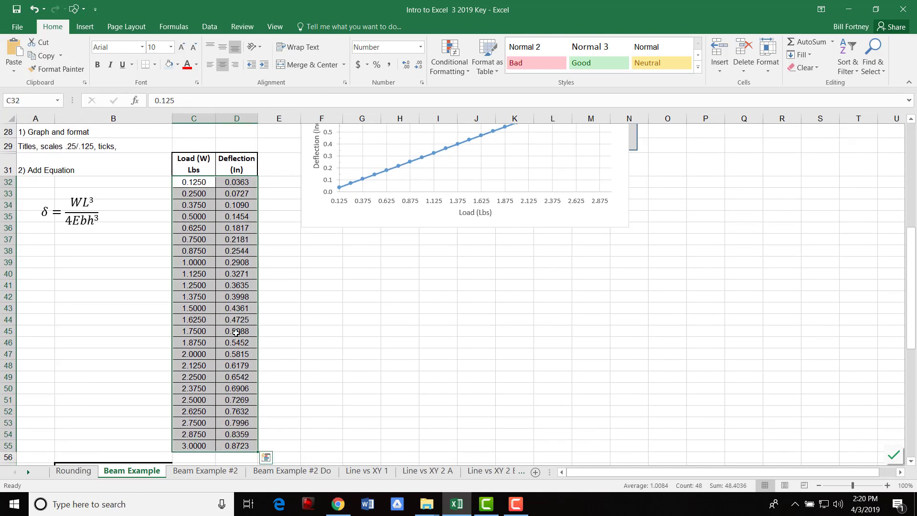
click(214, 168)
drag(215, 168, 236, 446)
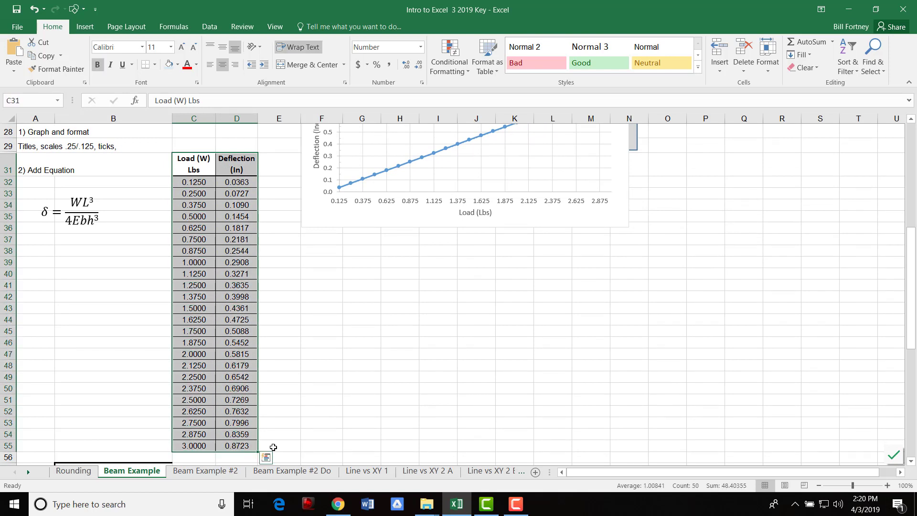
click(85, 28)
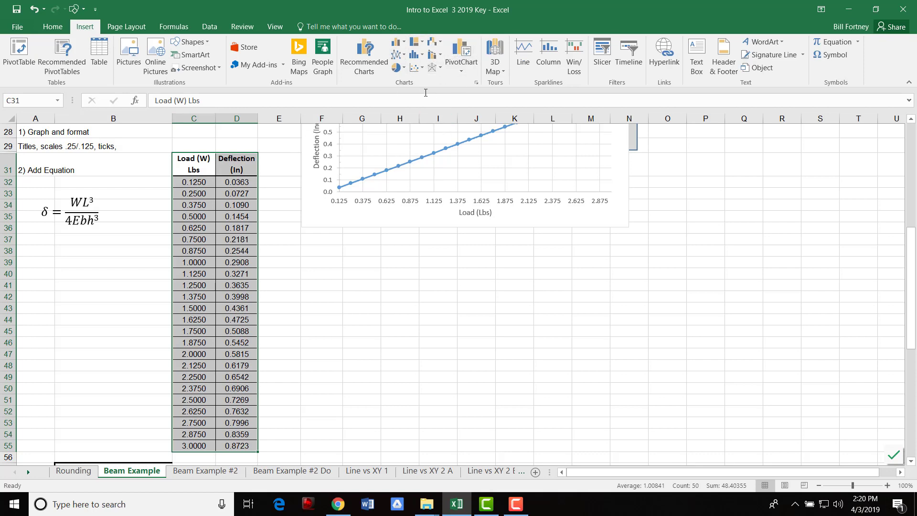
click(404, 55)
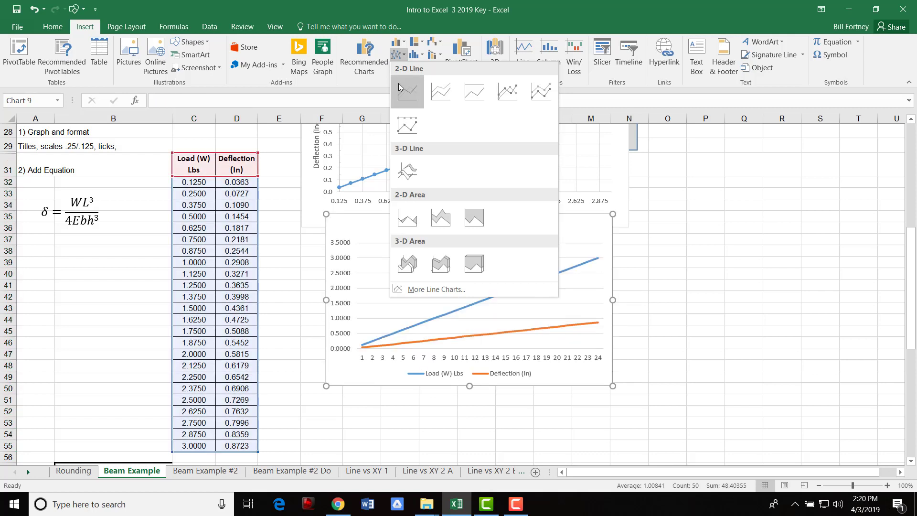
click(293, 286)
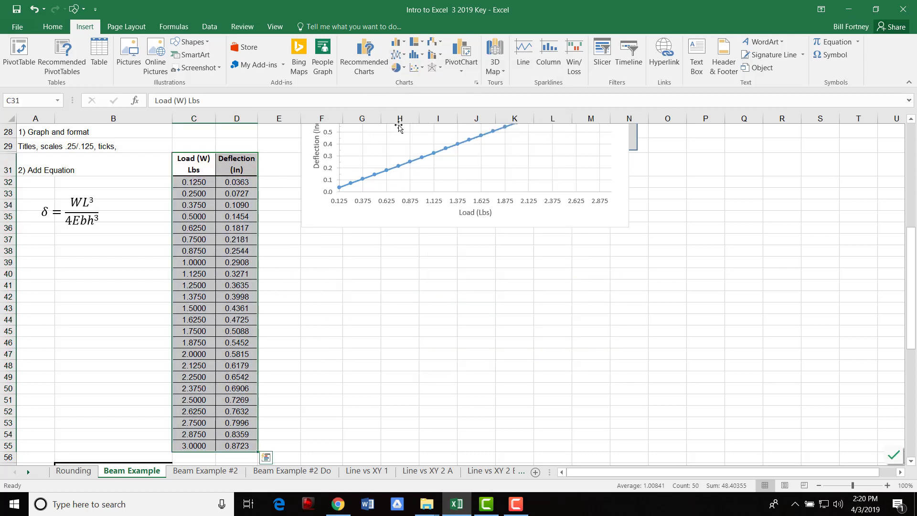
click(423, 70)
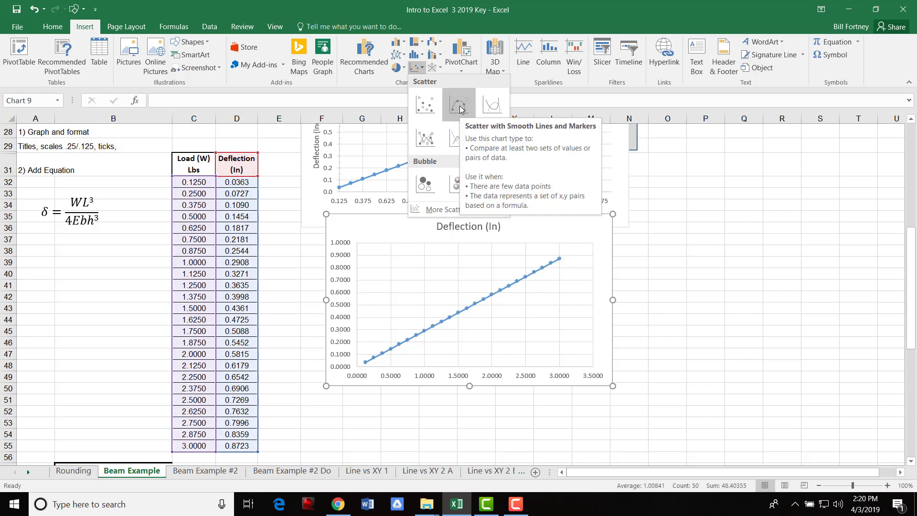
click(425, 138)
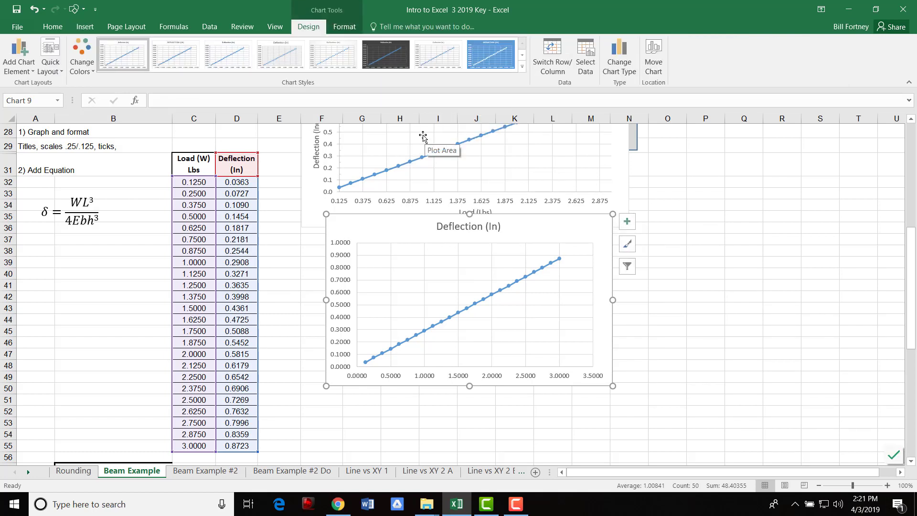
Step: Shorten the original deflection chart from its lower edge and place the new scatter chart directly beneath it
mouse_move(362, 232)
mouse_down()
mouse_move(362, 262)
mouse_move(337, 248)
mouse_up()
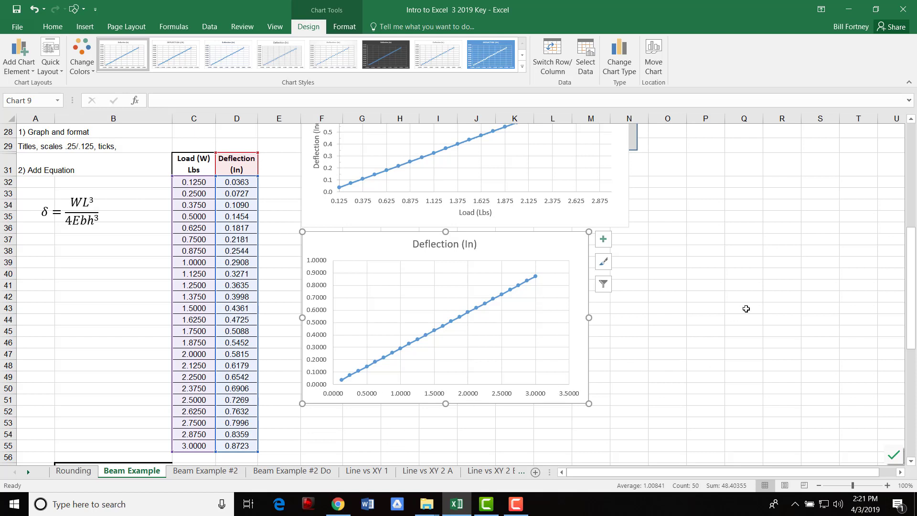
scroll(739, 313, up, 1)
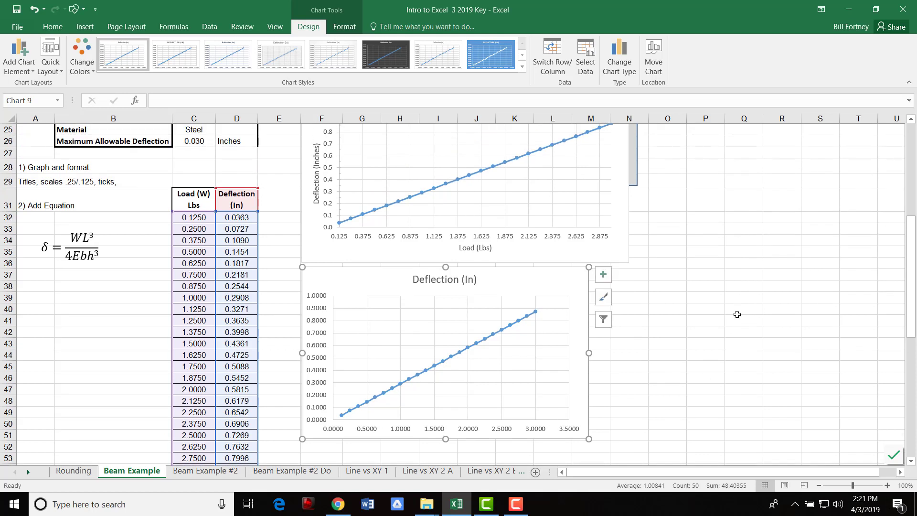
scroll(737, 314, up, 1)
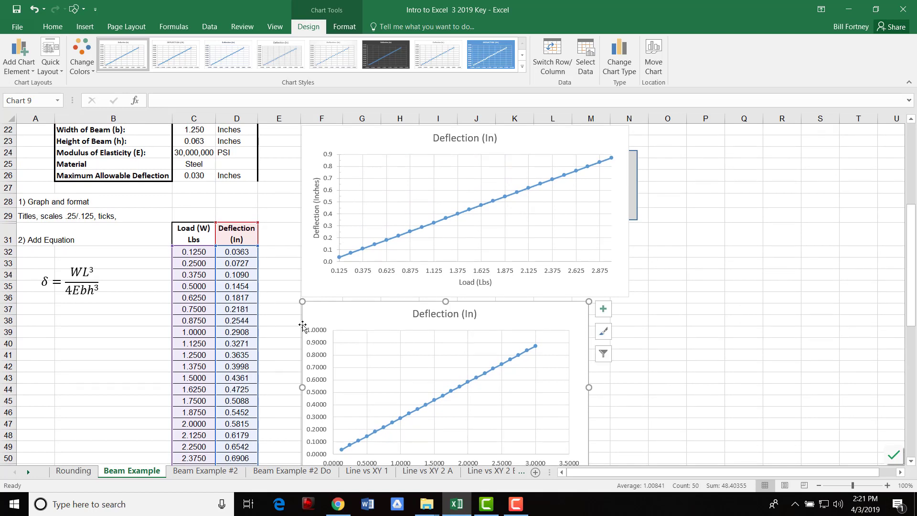
drag(338, 323, 337, 320)
click(358, 290)
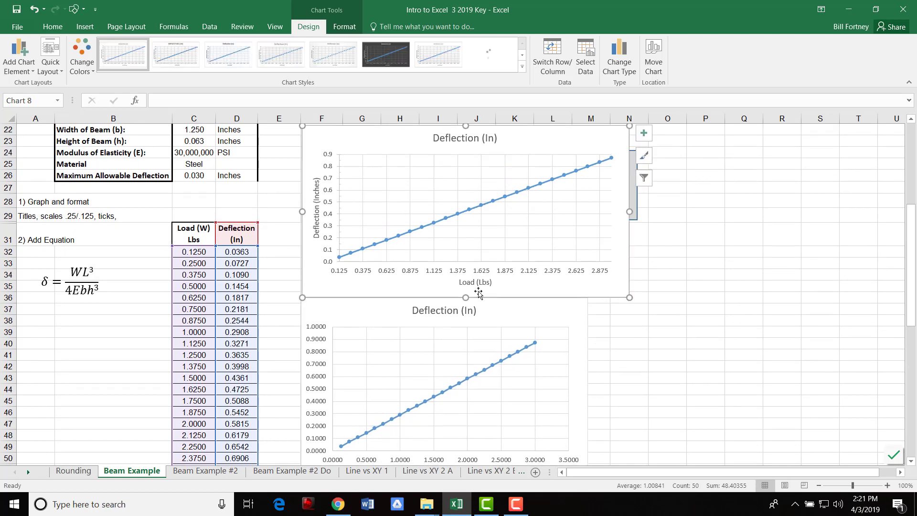
drag(466, 298, 467, 277)
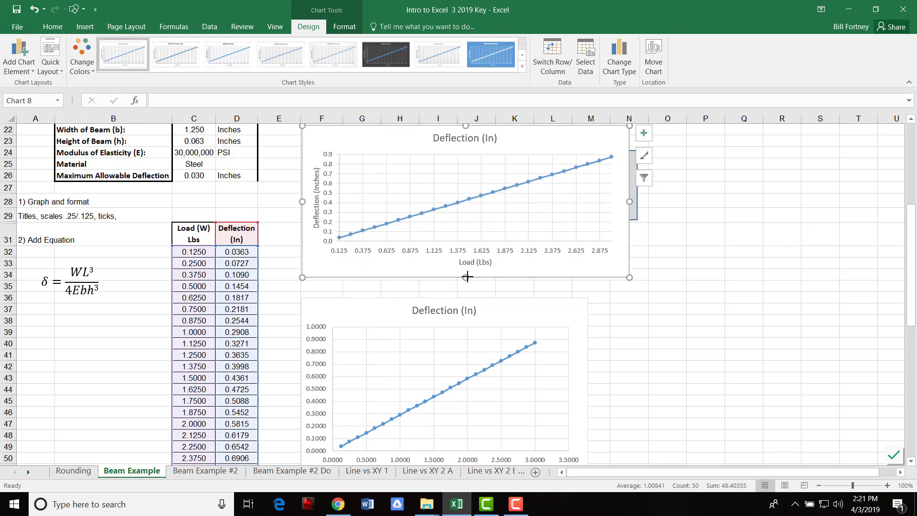
drag(365, 308, 367, 294)
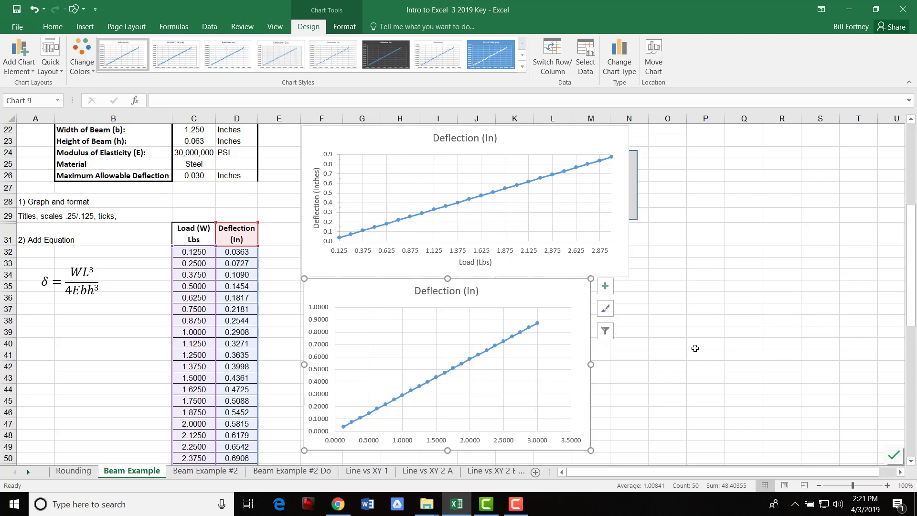
Step: Add axis titles to the new scatter chart and set the horizontal axis title to "Load (Lbs)"
click(604, 288)
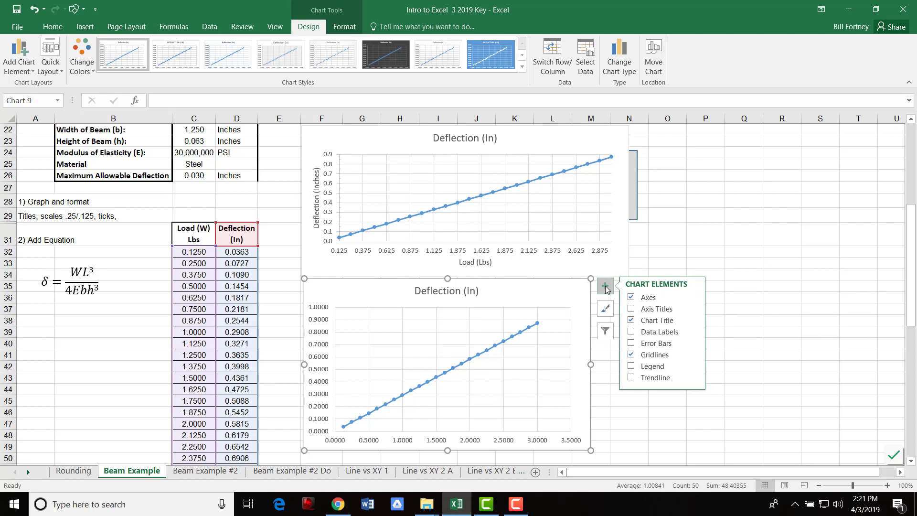
click(631, 309)
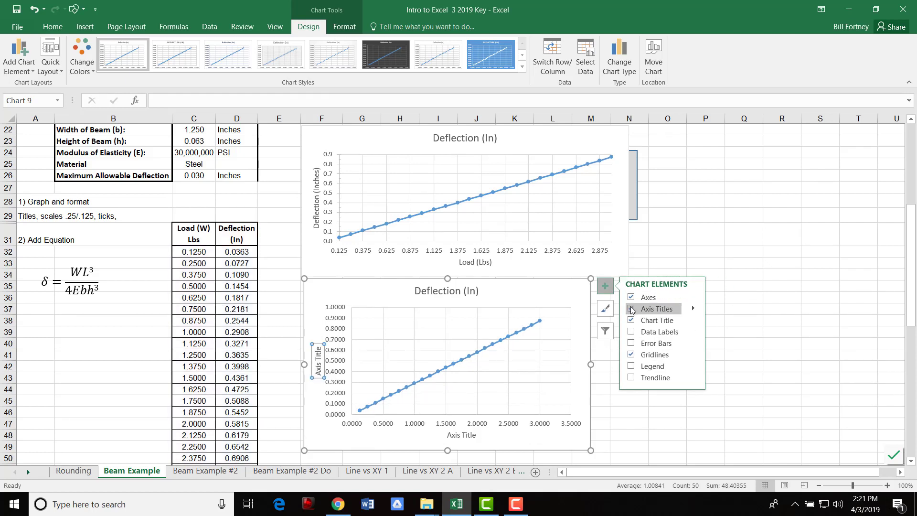
double_click(457, 434)
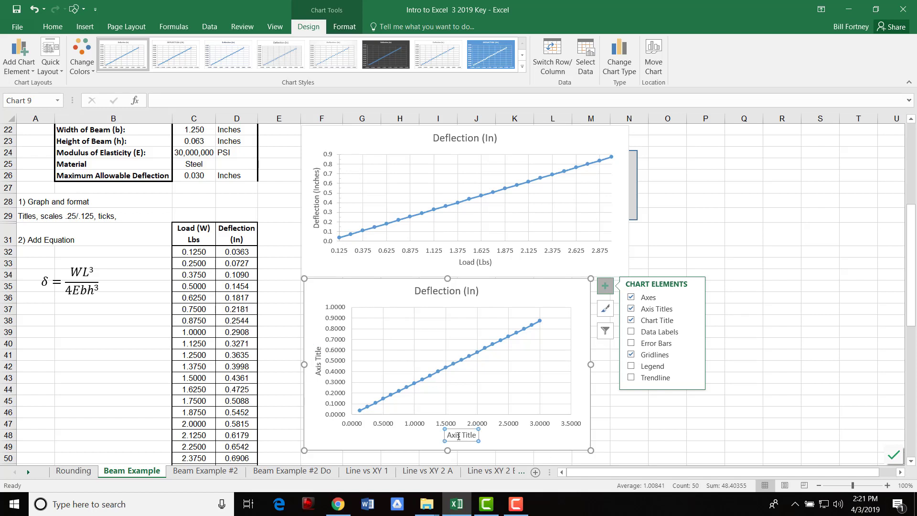
triple_click(454, 435)
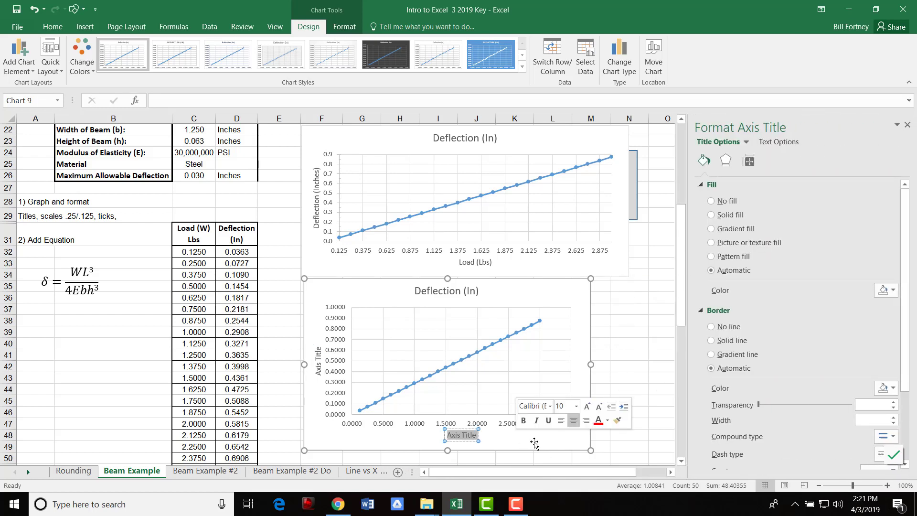
text(Loa)
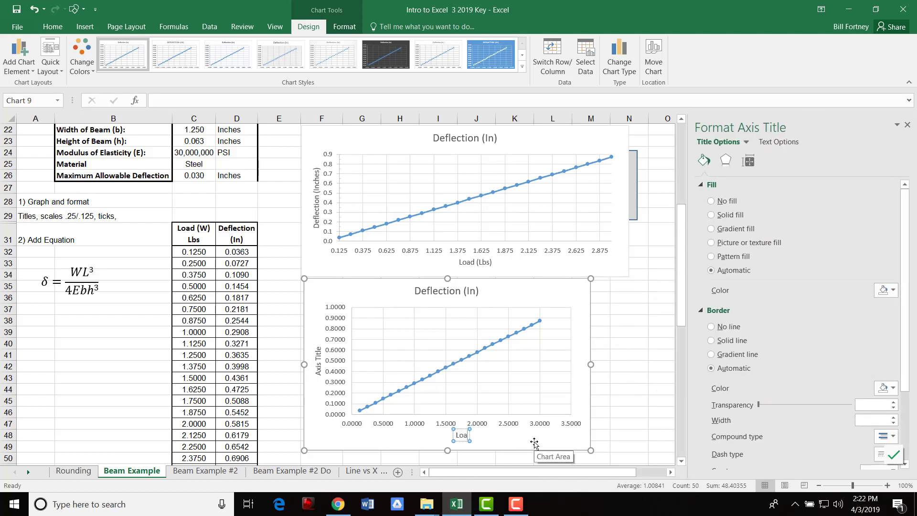
text( d)
key(BackSpace)
key(BackSpace)
key(BackSpace)
text(ad (Lbs))
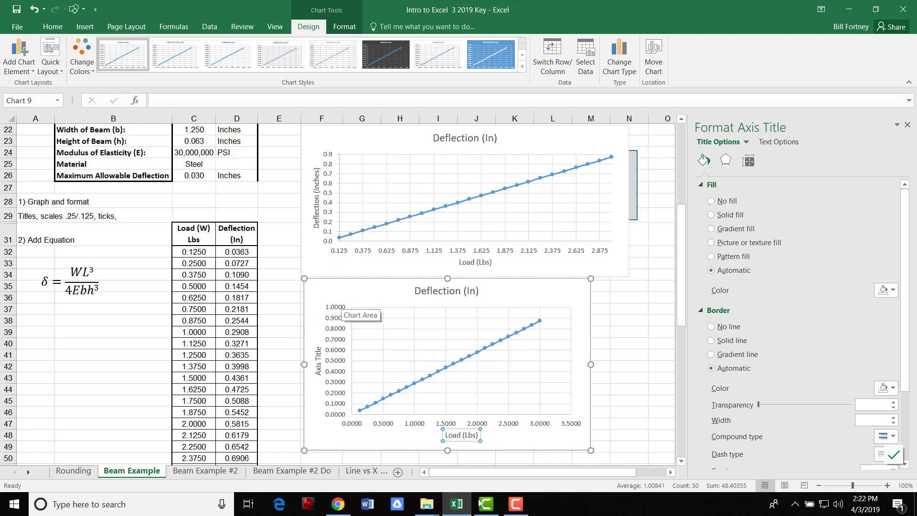
click(286, 409)
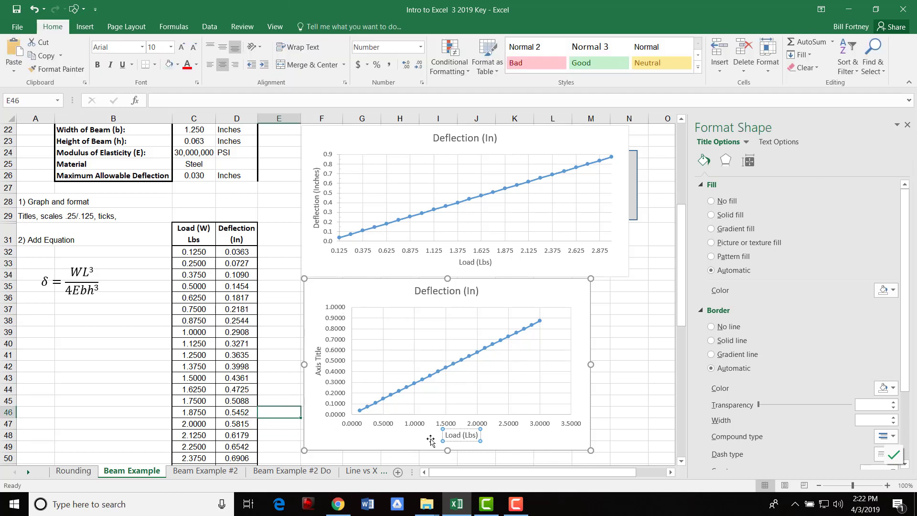
Step: Replace the new chart's vertical axis title with "Deflection......"
click(319, 369)
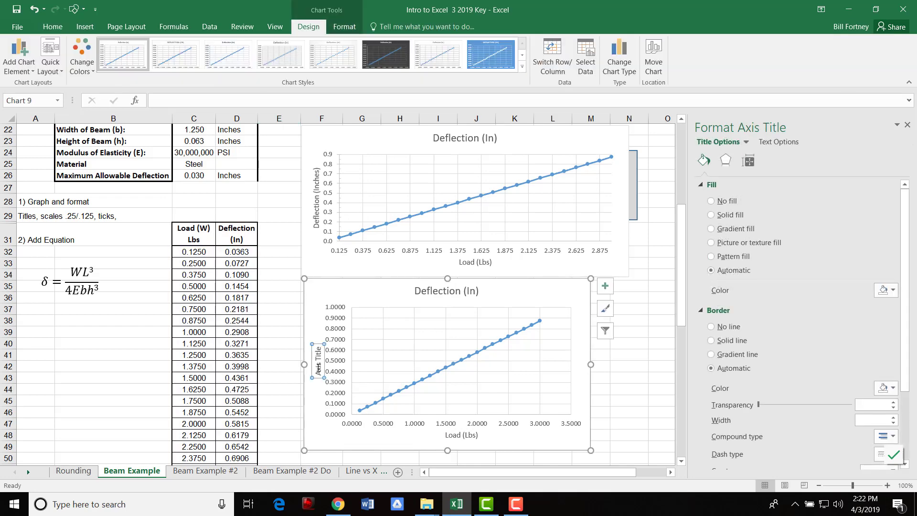
double_click(319, 369)
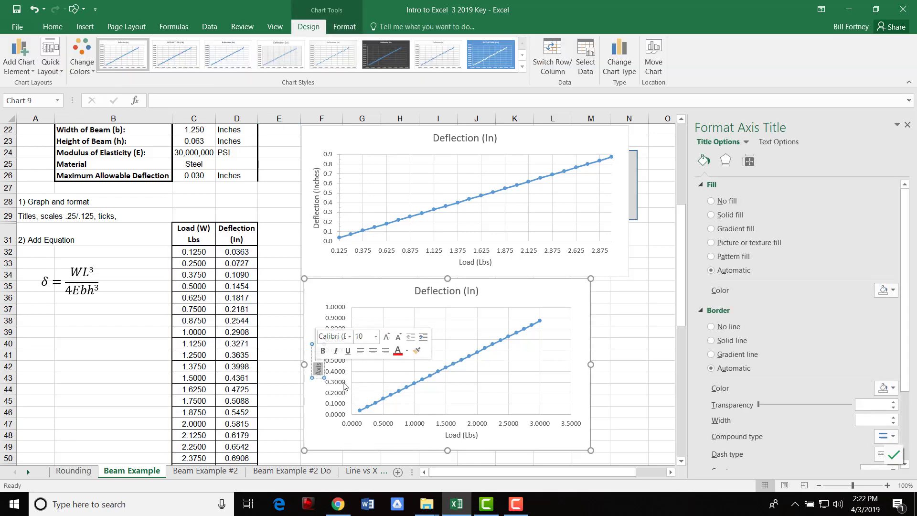
key(Delete)
key(Delete)
key(Delete)
key(Delete)
key(Delete)
key(Delete)
key(Delete)
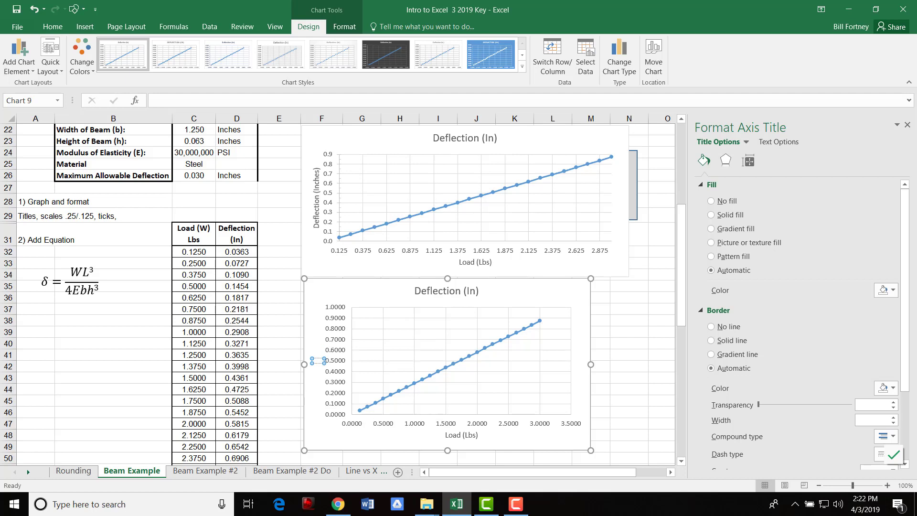
text(Deflection......)
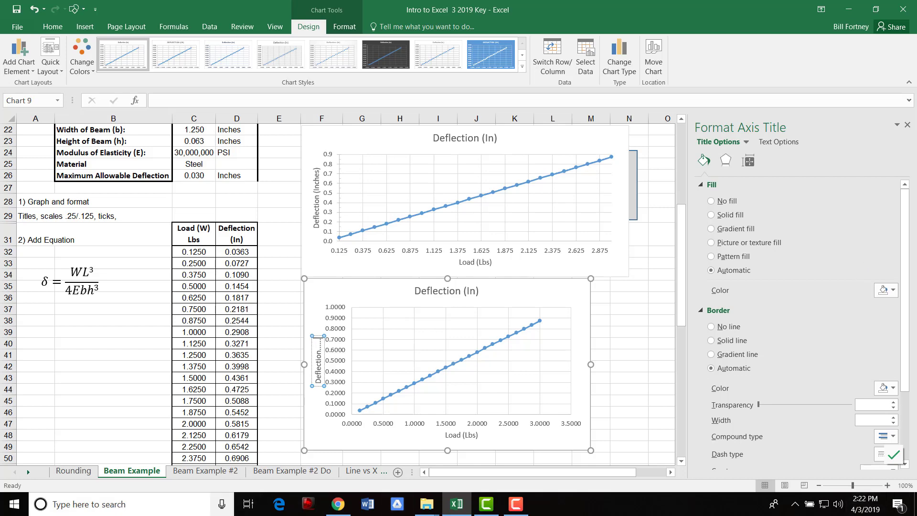
click(282, 342)
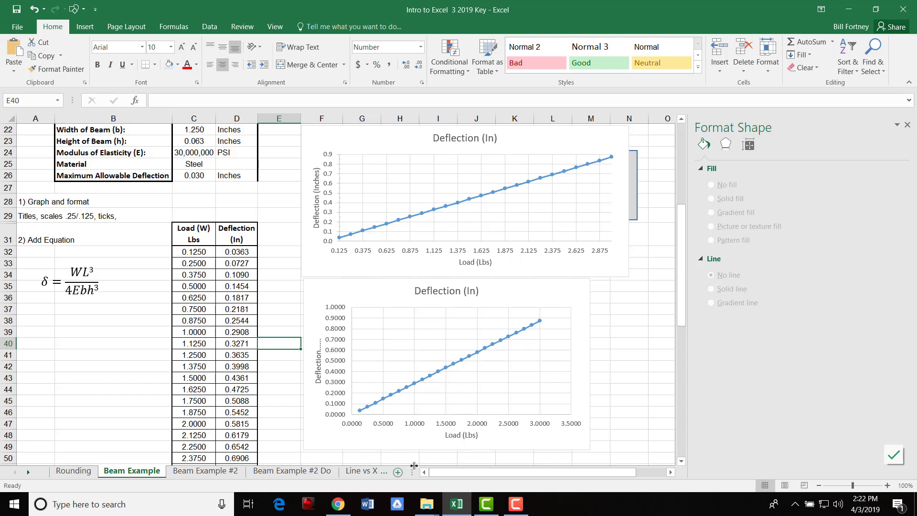
Step: Set the lower chart's horizontal axis bounds to a minimum of 0.125 and a maximum of 2.875
click(383, 427)
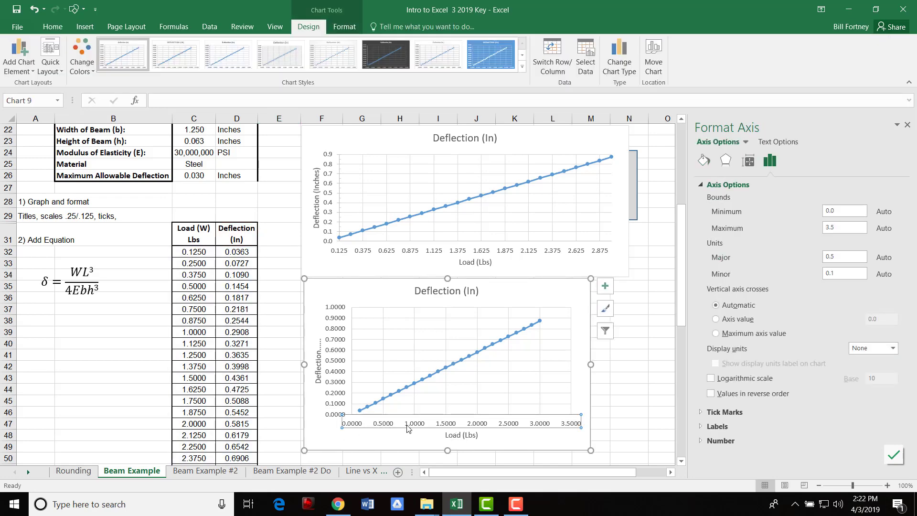
click(332, 376)
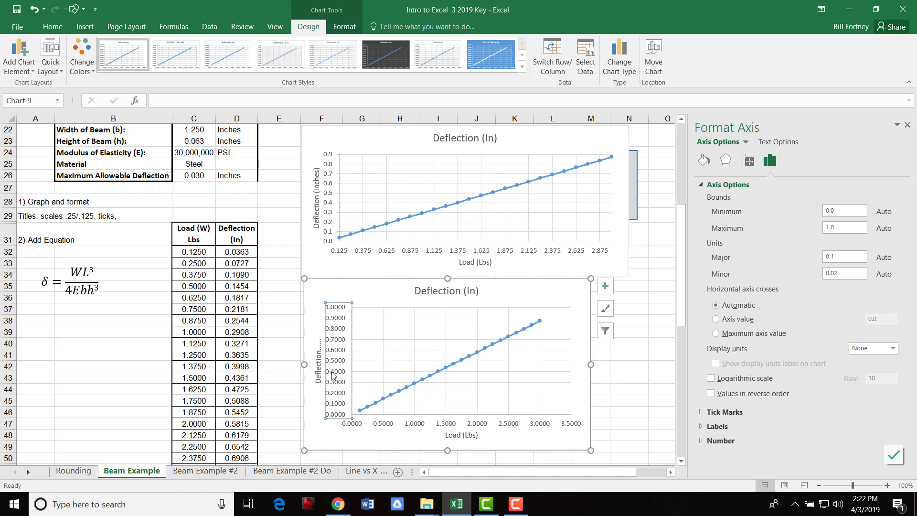
click(384, 425)
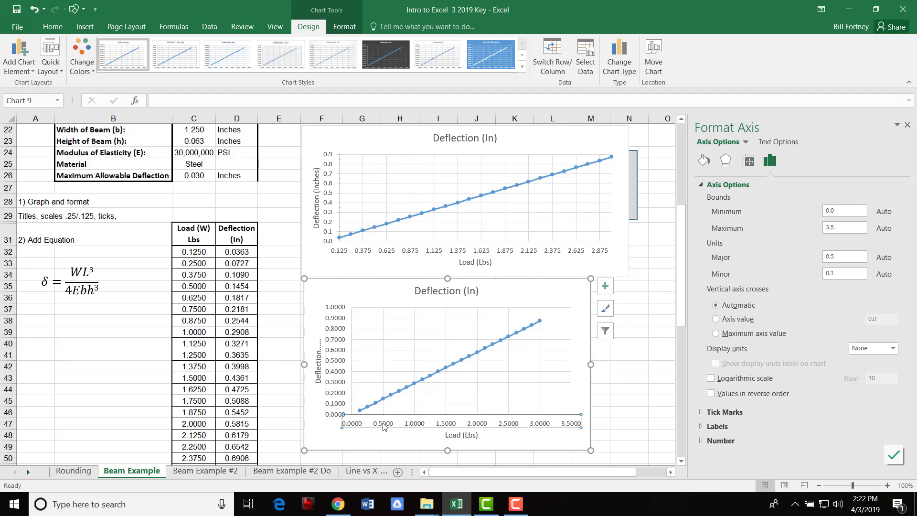
right_click(384, 424)
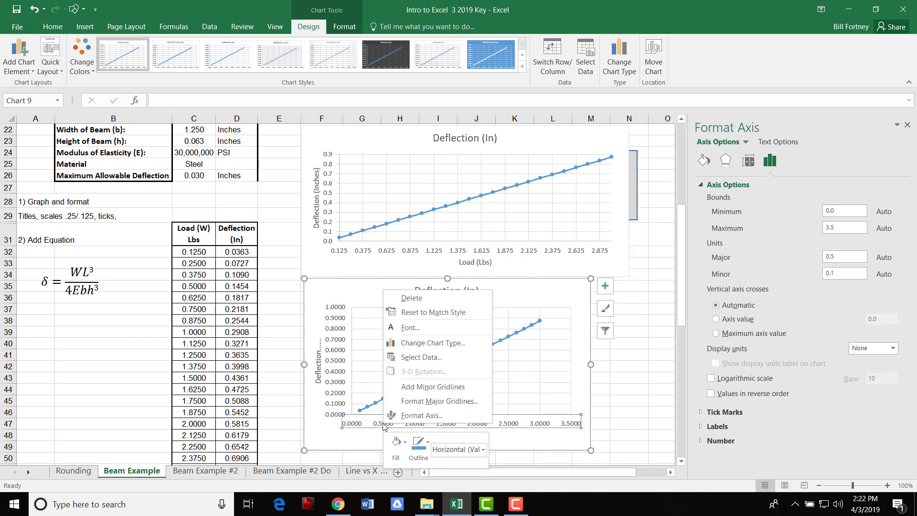
click(414, 417)
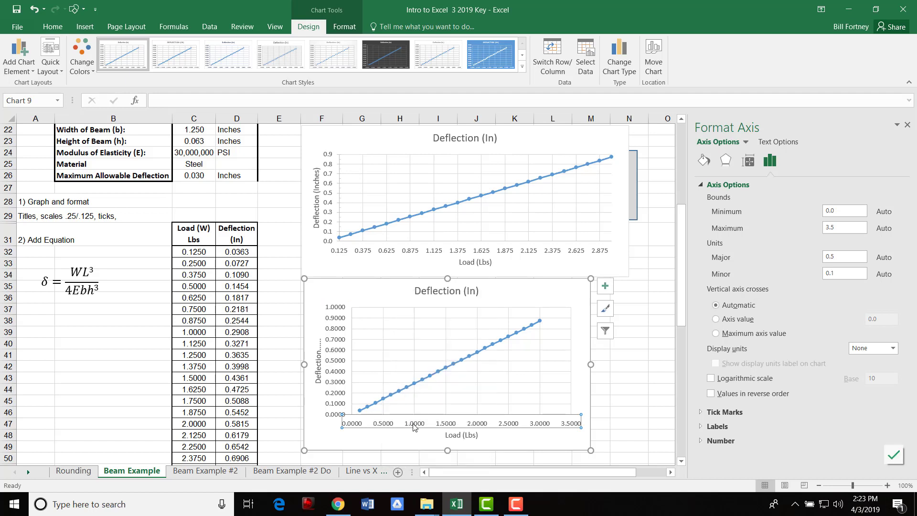
click(838, 210)
text(.125)
drag(846, 227, 804, 231)
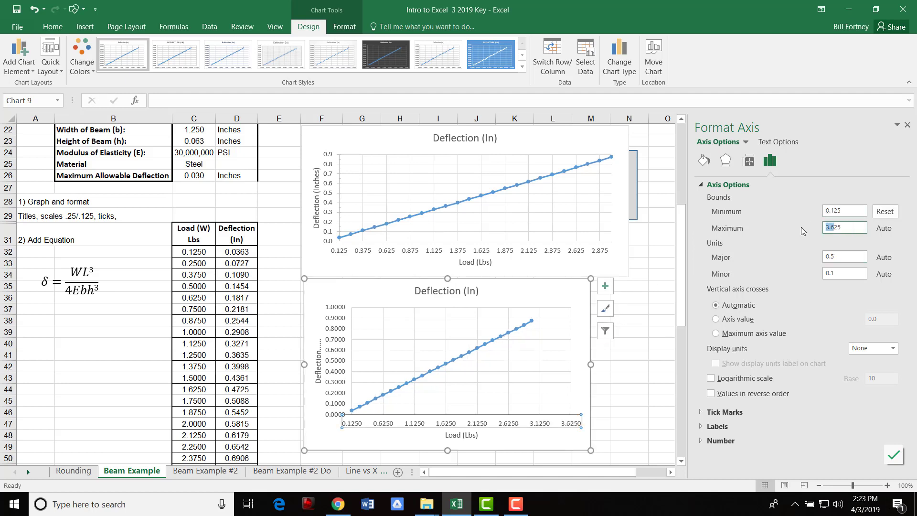
double_click(845, 227)
text(2.875)
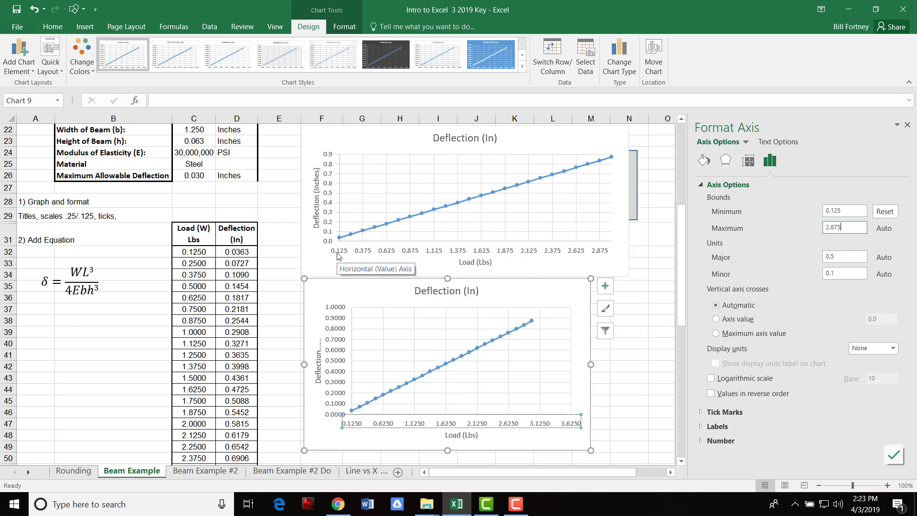
Step: Set the lower chart's horizontal axis units to 0.25 major and 0.125 minor
click(841, 256)
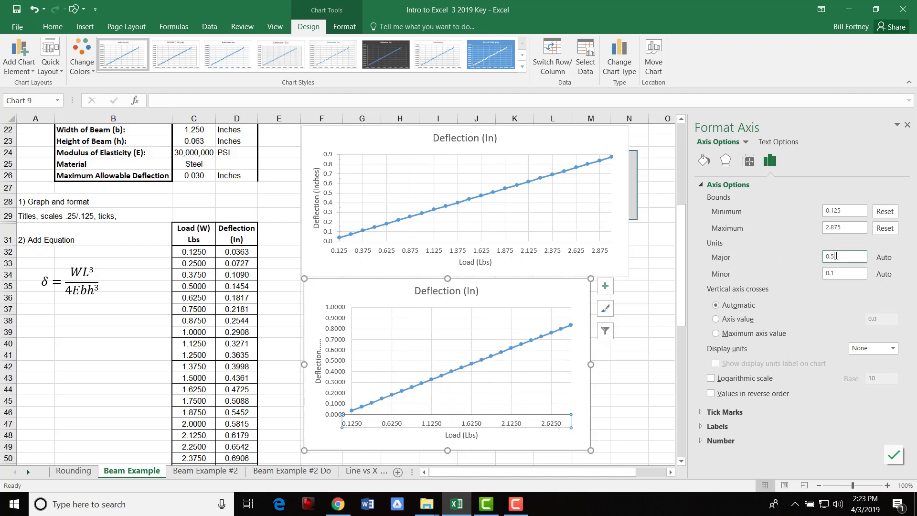
drag(836, 256, 789, 257)
text(.25)
drag(844, 273, 739, 267)
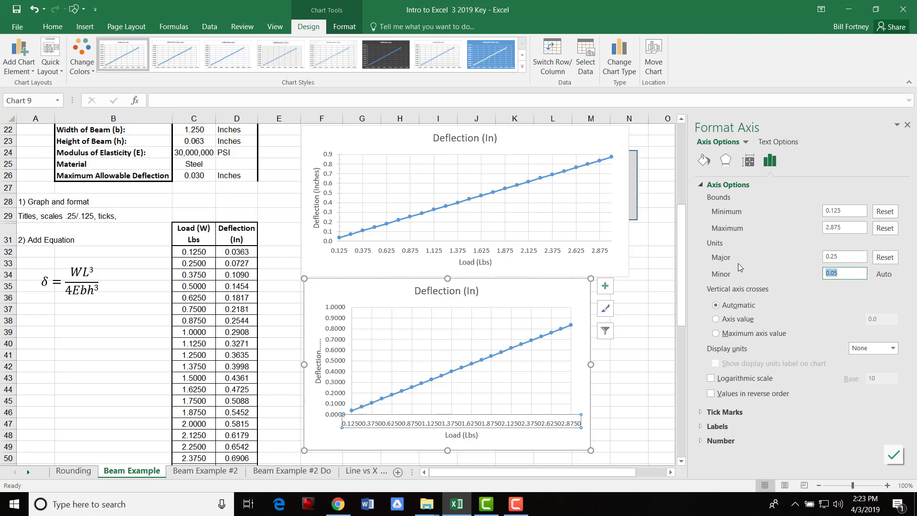
key(BackSpace)
text(.125)
click(655, 297)
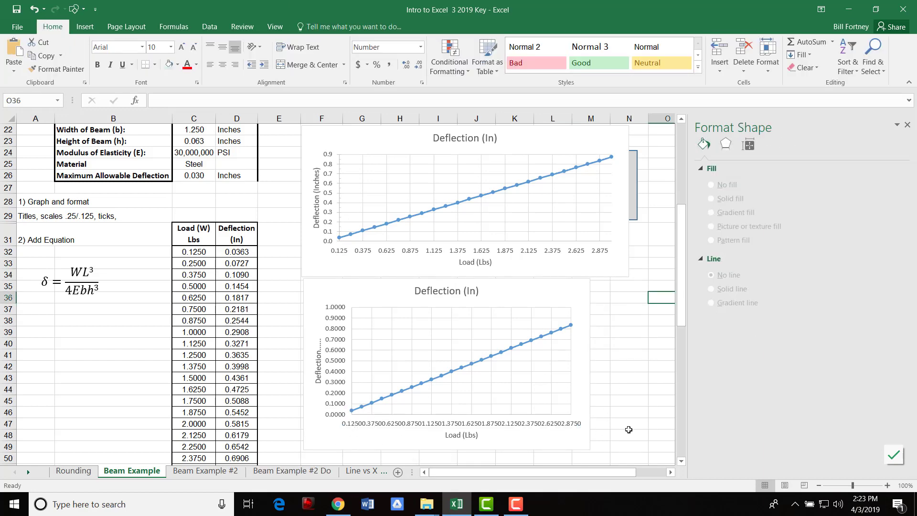
Step: Widen the lower chart to match the one above and format its horizontal axis numbers to 3 decimal places
click(583, 295)
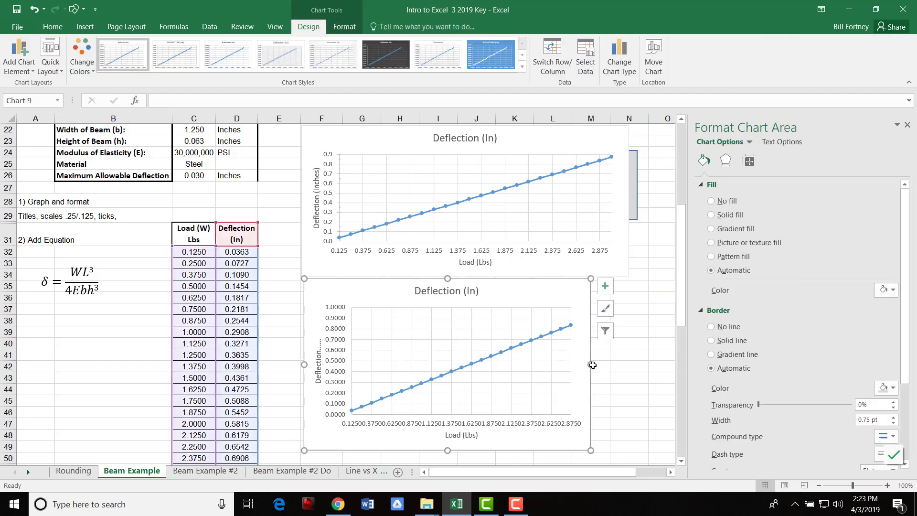
drag(591, 365, 630, 370)
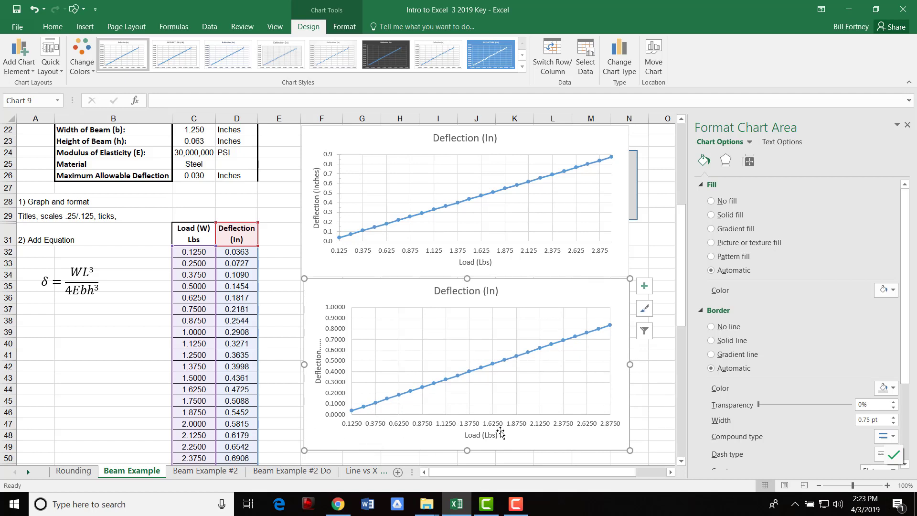
click(376, 427)
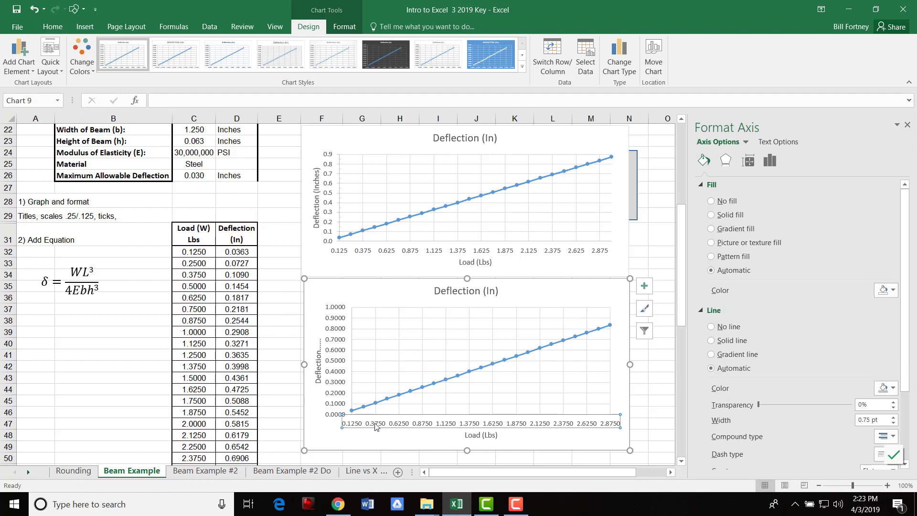
right_click(376, 425)
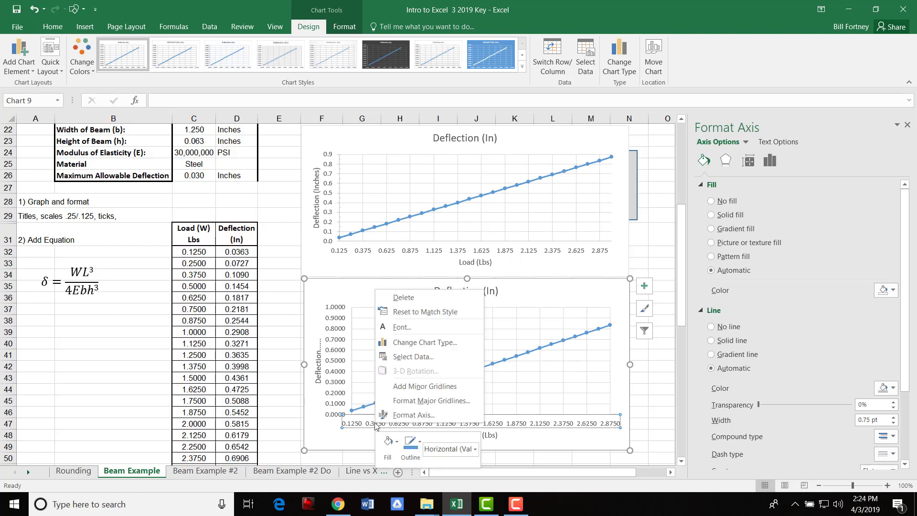
click(403, 417)
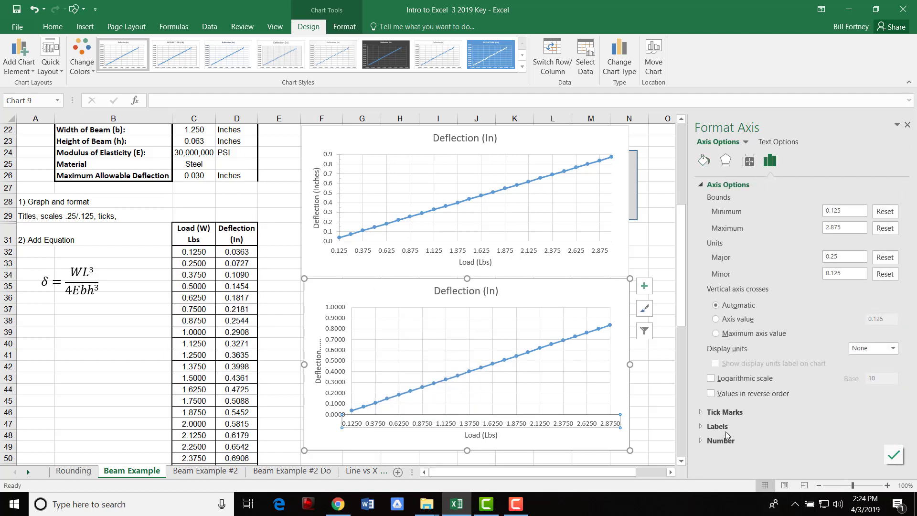
click(701, 441)
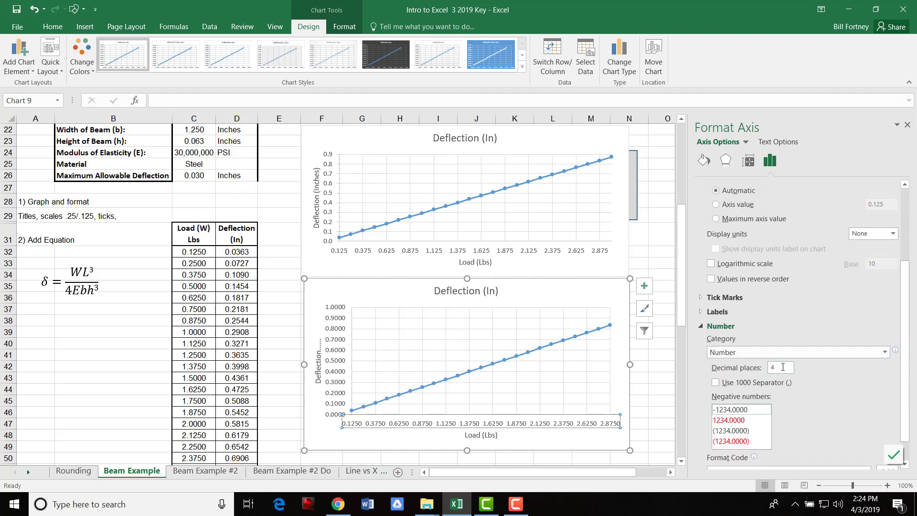
click(783, 367)
text(3)
click(663, 383)
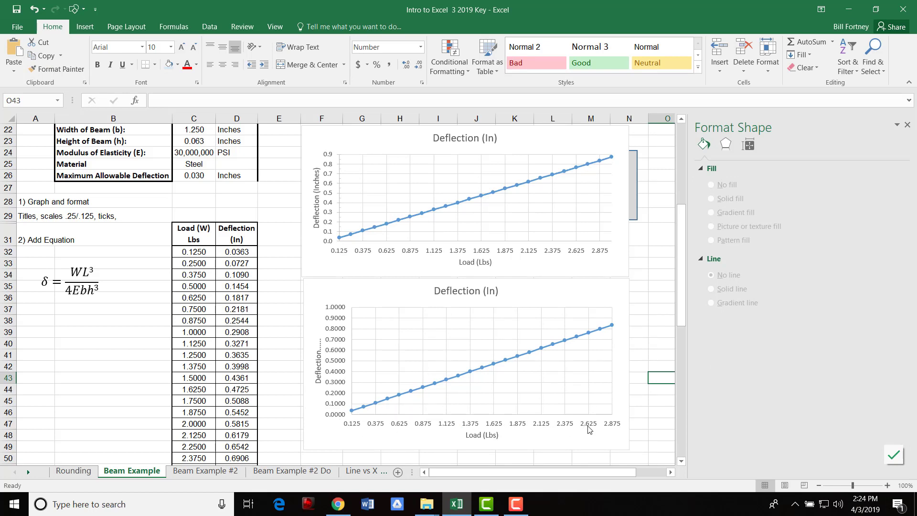
click(385, 427)
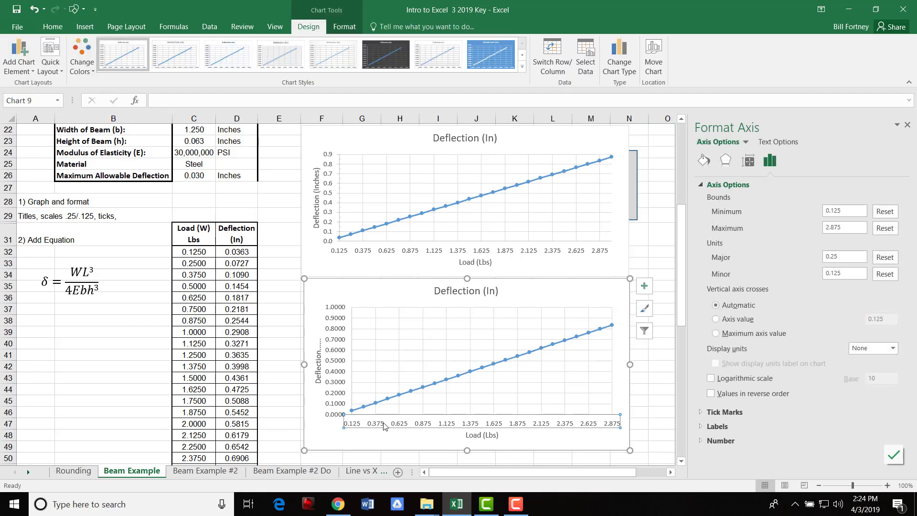
right_click(385, 427)
click(421, 415)
Step: Format the lower chart's vertical axis numbers to 1 decimal place
click(333, 354)
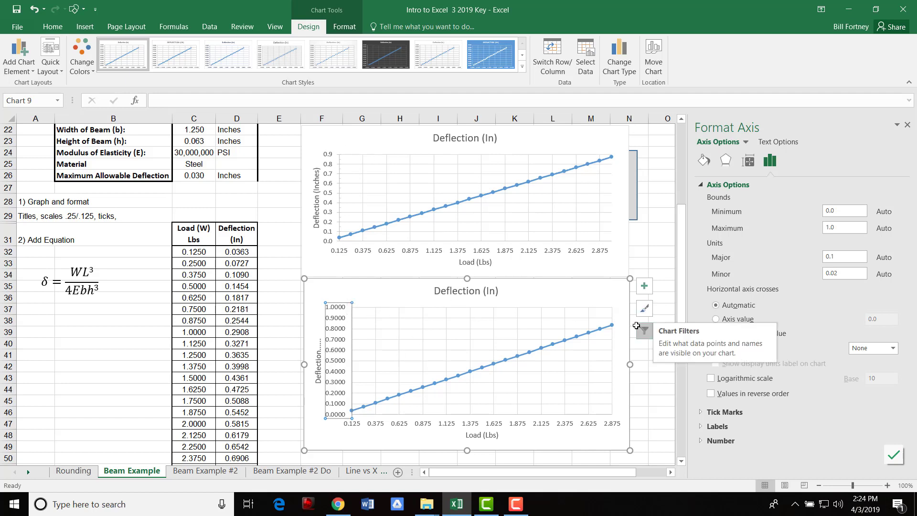
right_click(337, 345)
click(370, 464)
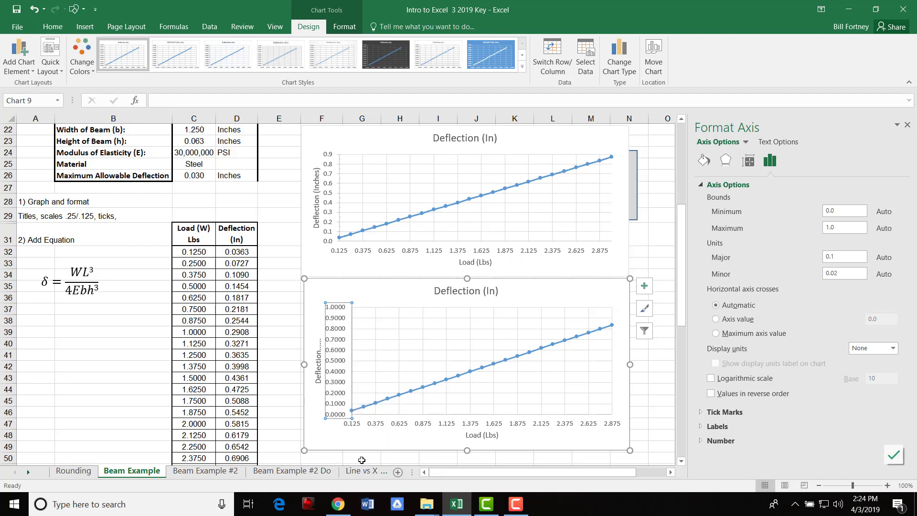
click(700, 442)
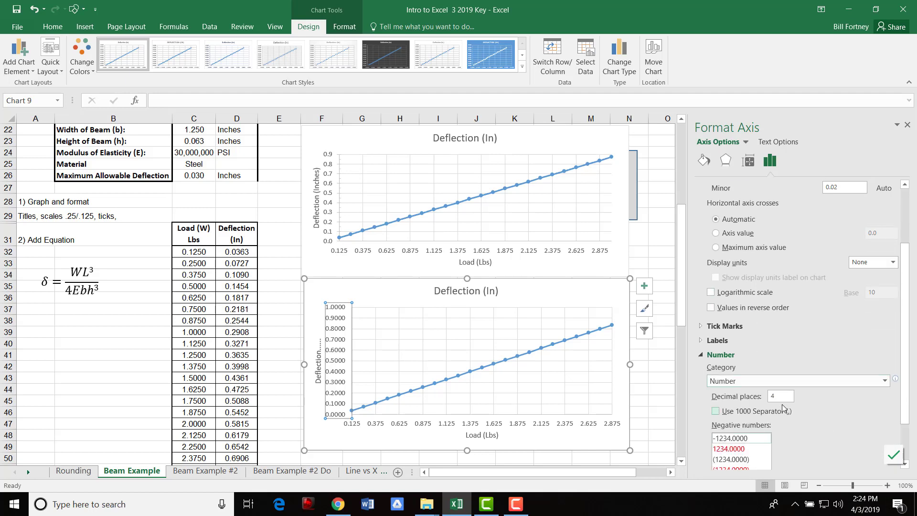
double_click(779, 396)
text(1)
scroll(771, 262, up, 3)
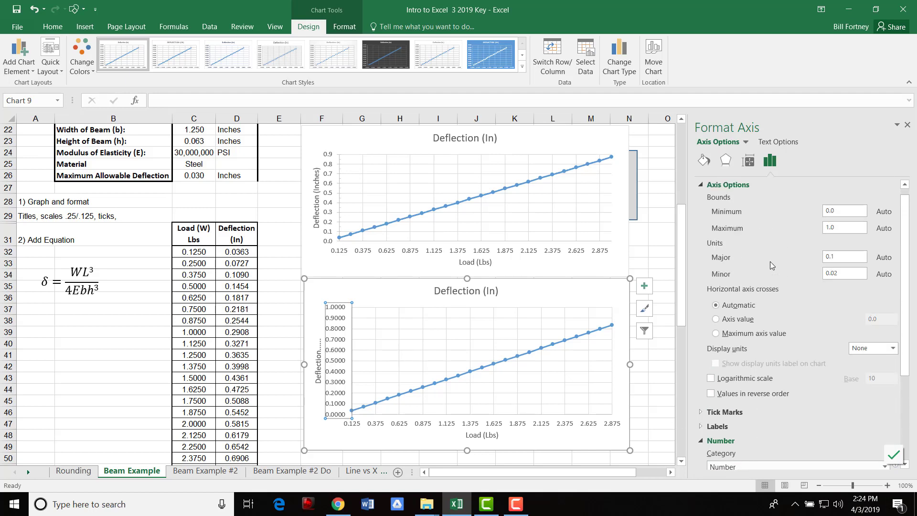
Step: Set the lower chart's vertical axis maximum to 0.9 and its minor unit to 0.05
click(842, 227)
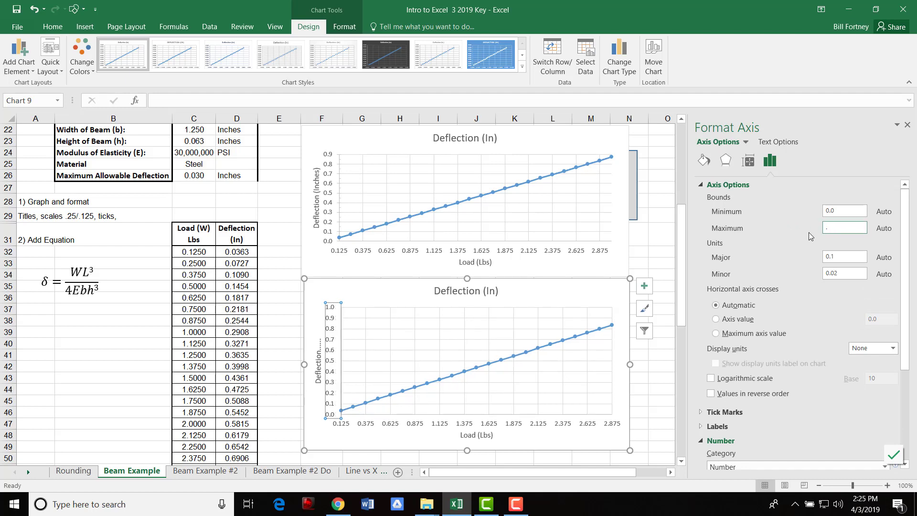
text(.9)
click(845, 276)
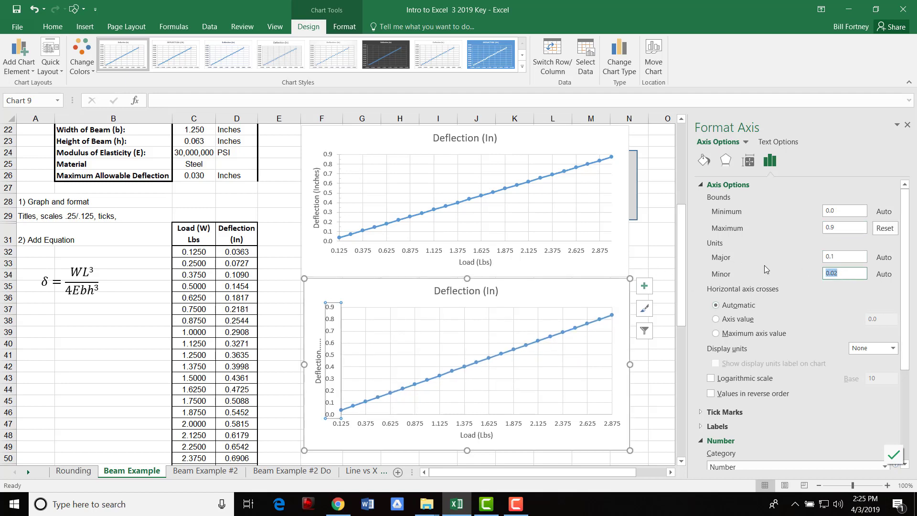
key(BackSpace)
click(664, 255)
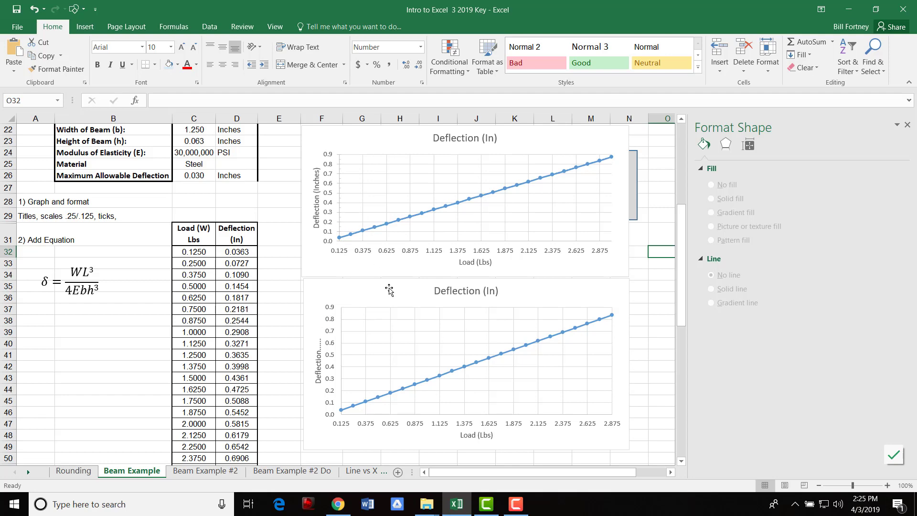
Step: Set the lower chart's vertical axis tick marks to Outside for the major type and Inside for the minor type
click(333, 325)
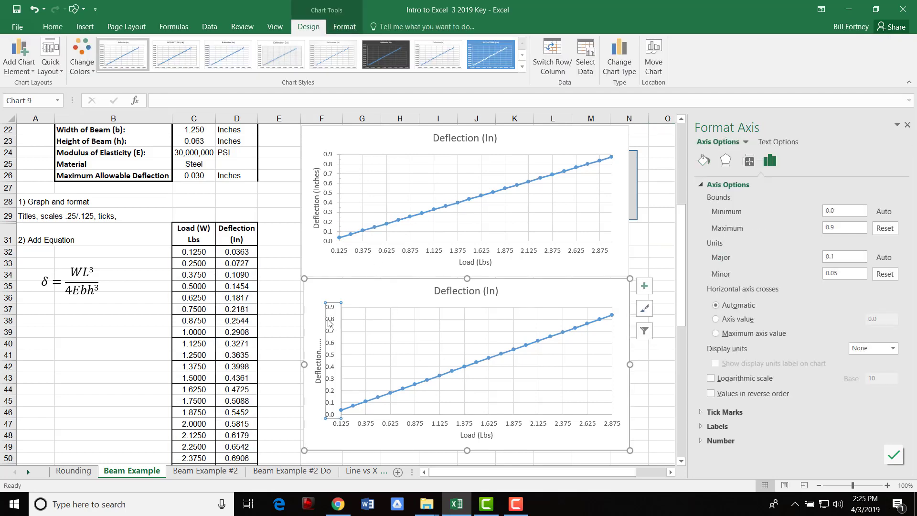
right_click(333, 325)
click(363, 445)
click(701, 413)
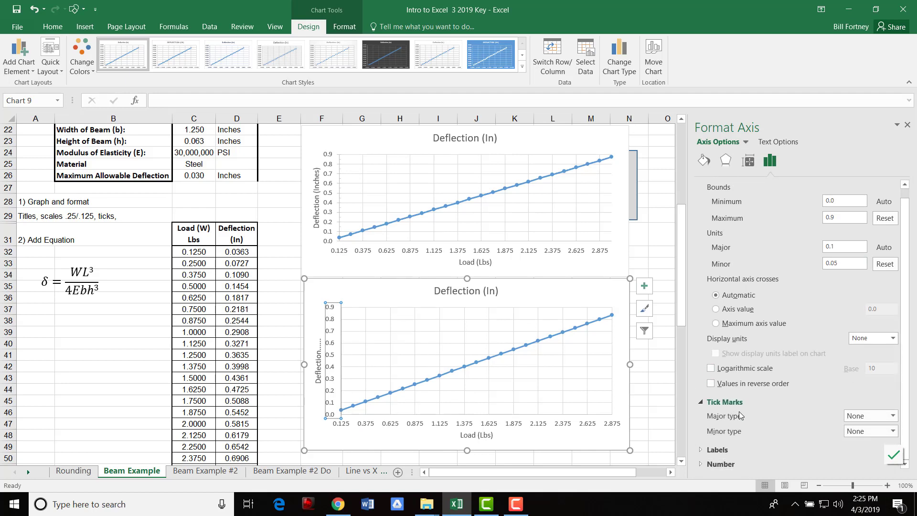
click(893, 431)
click(868, 456)
click(893, 415)
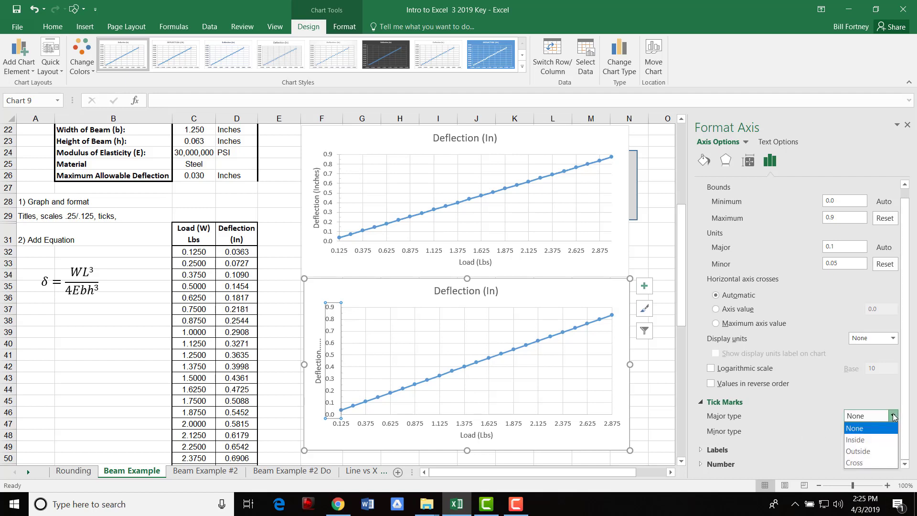
click(857, 462)
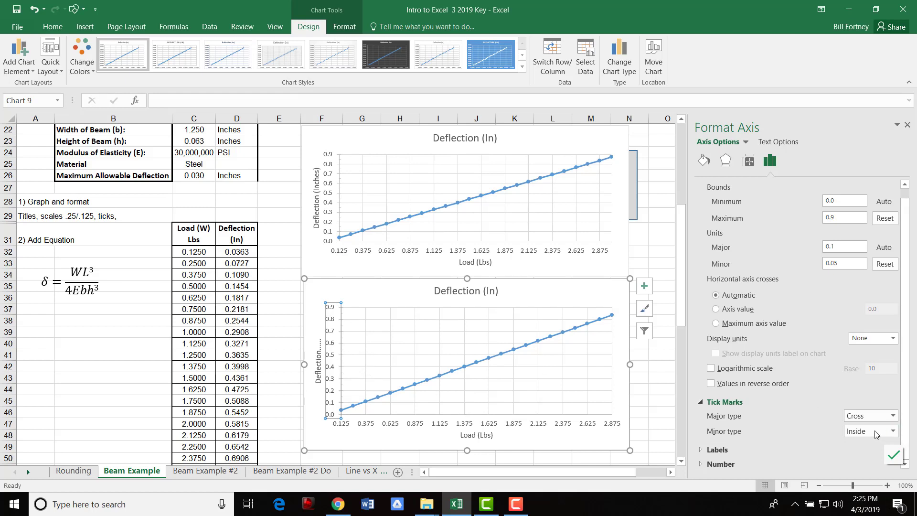
click(886, 417)
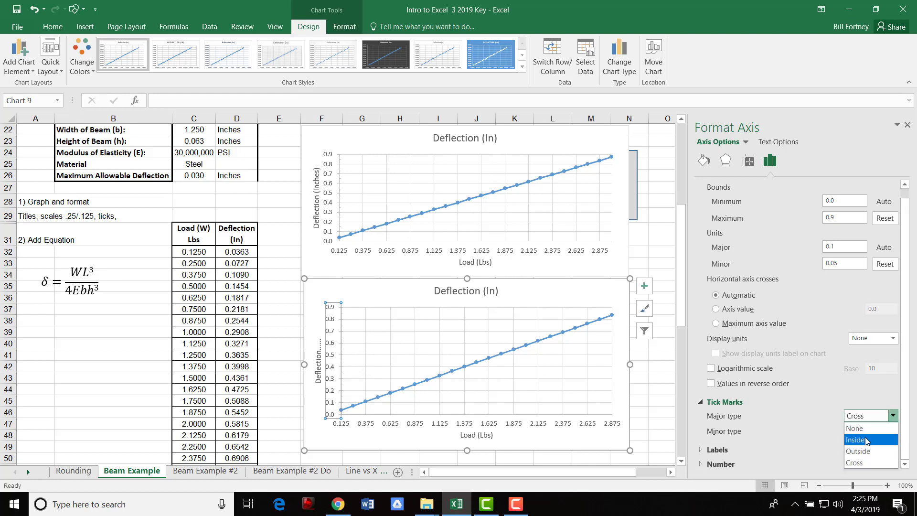
click(858, 452)
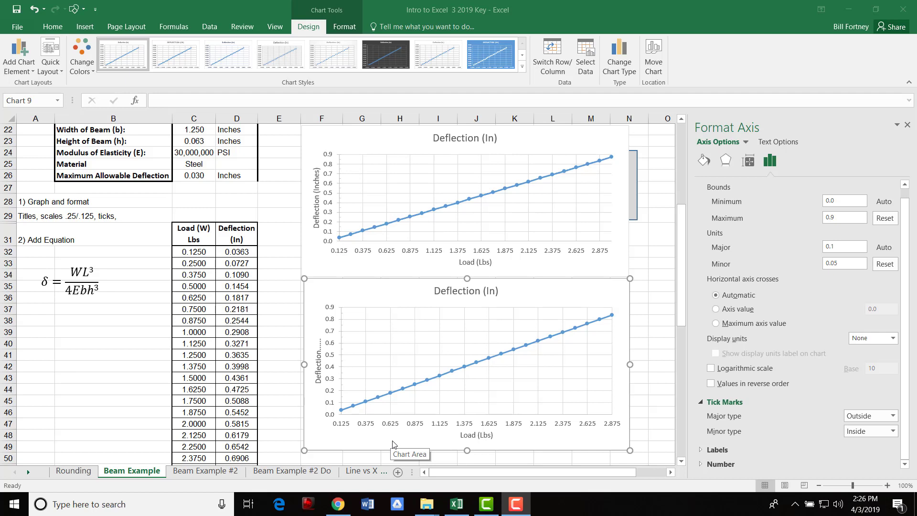
Step: Look through the formatting options for the lower chart's data series, gridlines, plot area and chart area
right_click(519, 349)
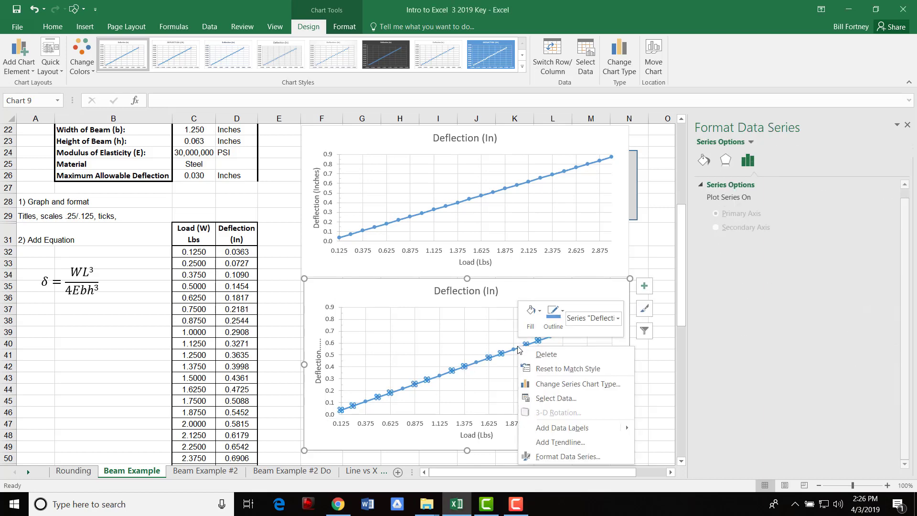
click(567, 456)
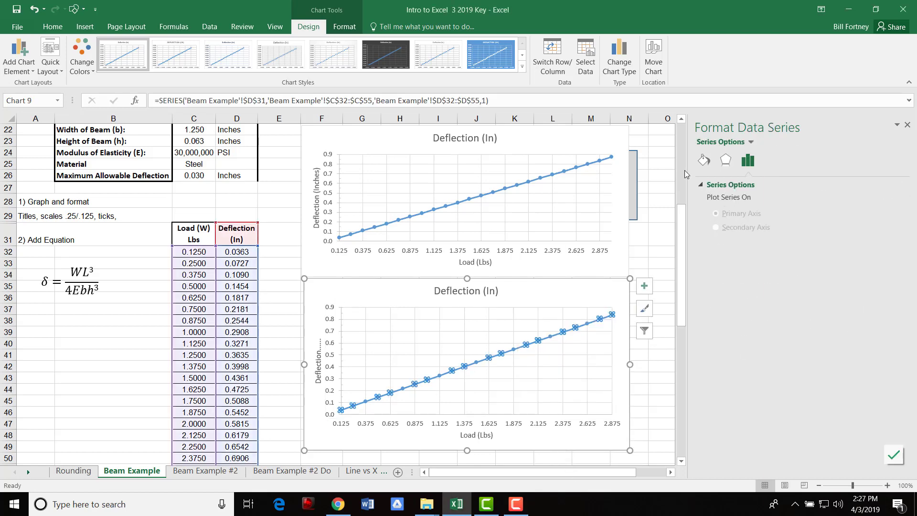
click(703, 161)
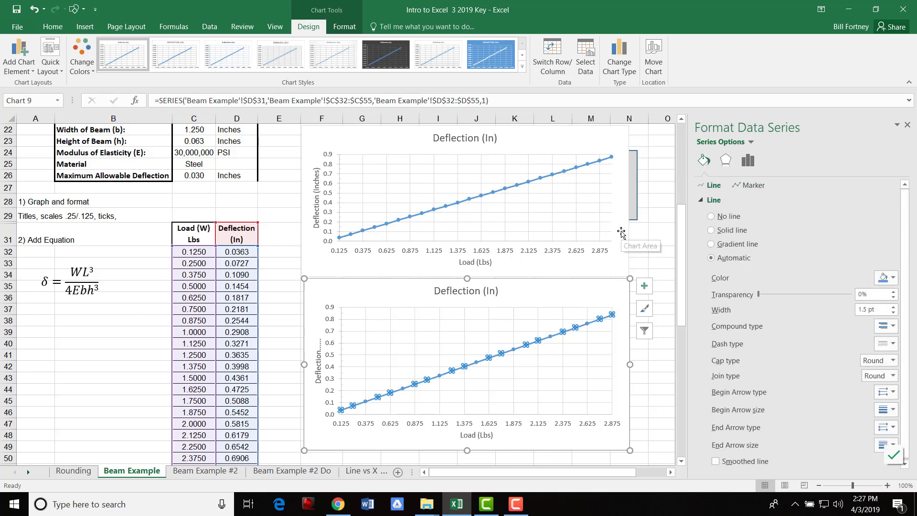
right_click(417, 340)
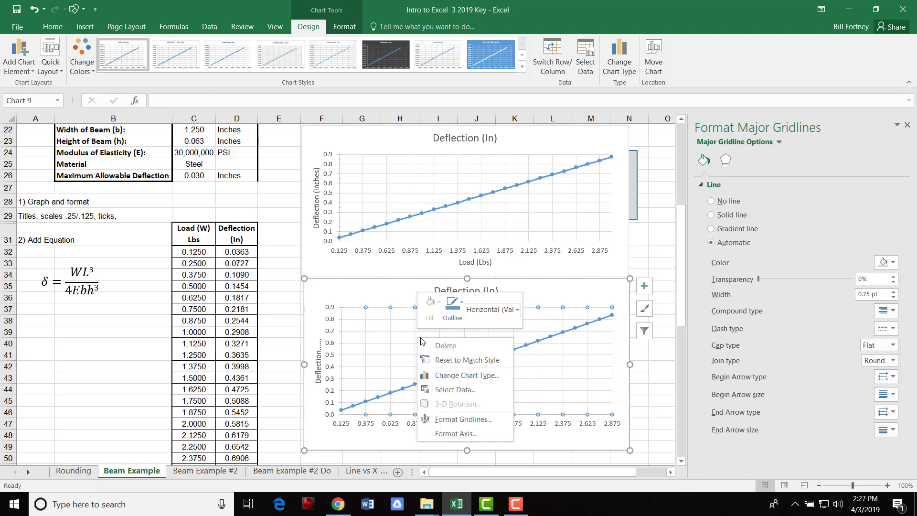
right_click(398, 341)
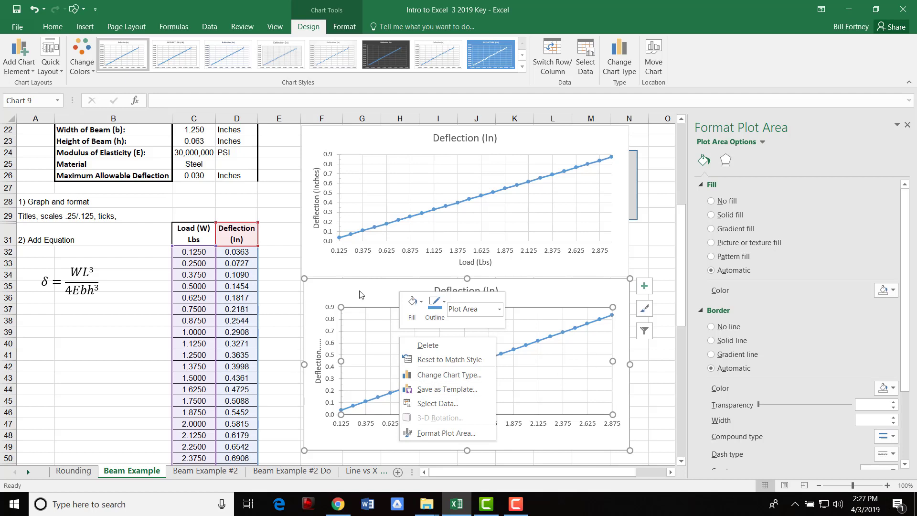
click(286, 300)
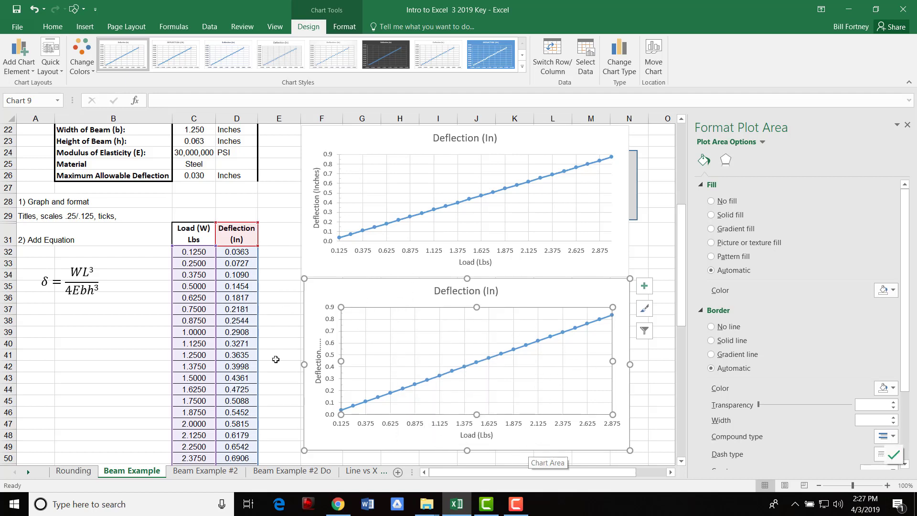
click(399, 300)
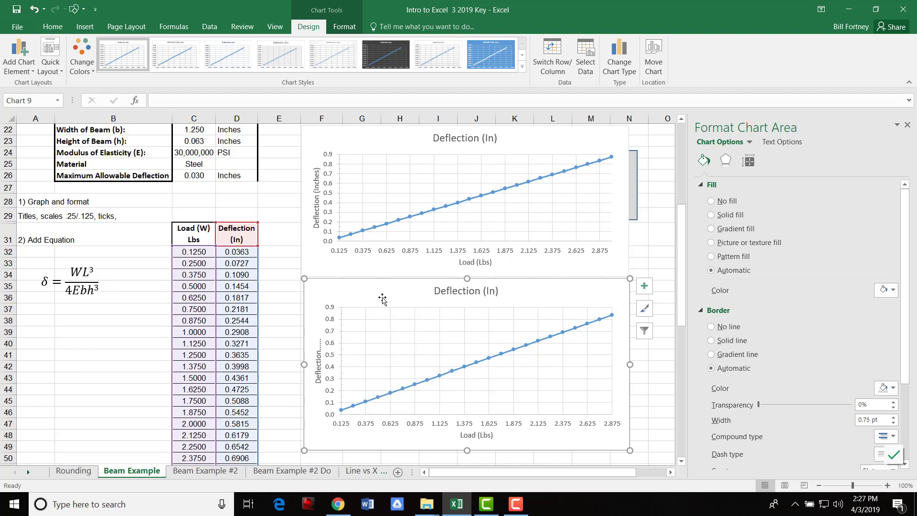
Step: Add a linear trendline to the lower chart's deflection series and display its equation on the chart
right_click(519, 351)
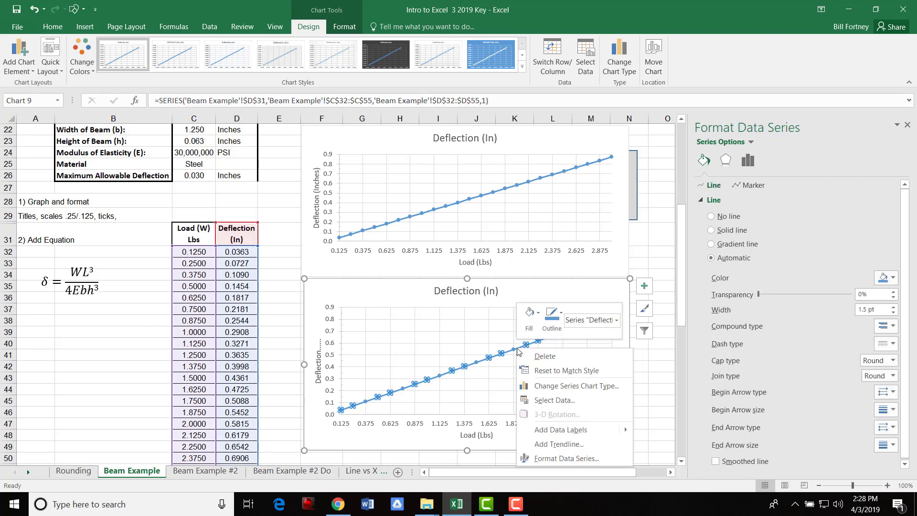
click(557, 445)
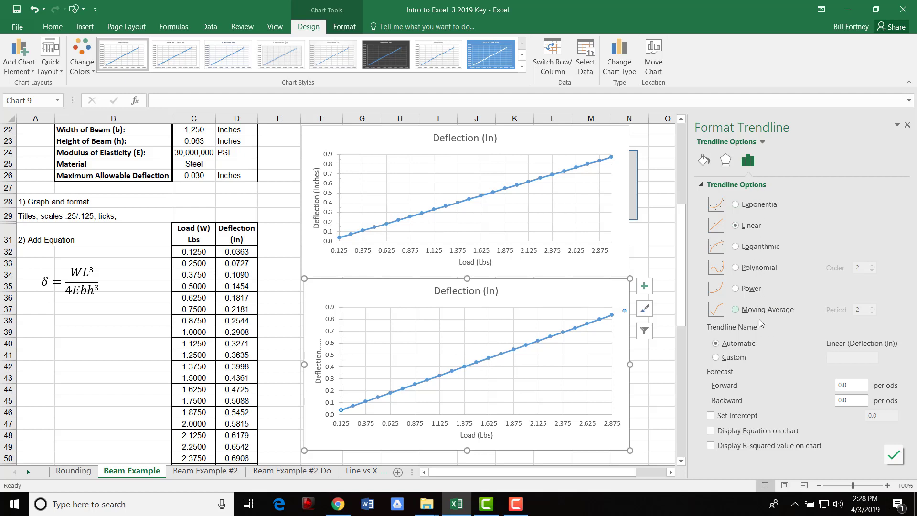
click(712, 431)
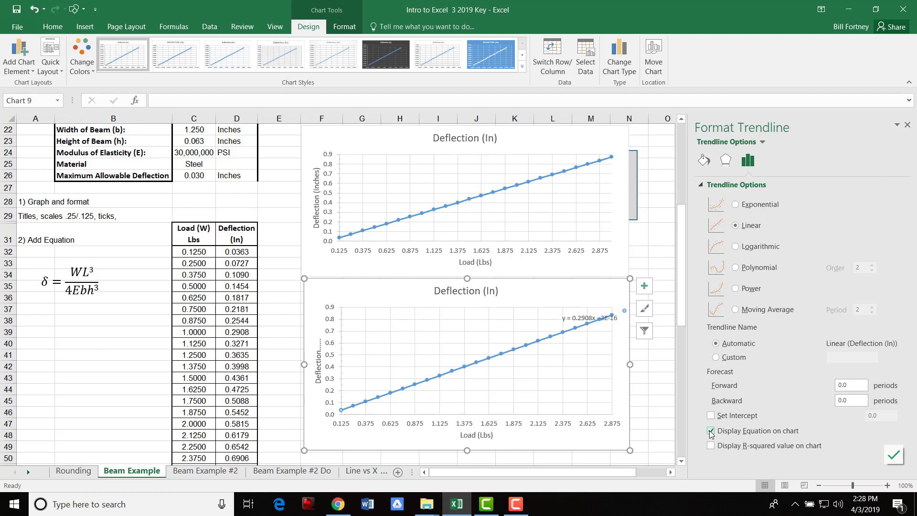
Step: Move the trendline equation clear of the plotted line and format it as 12 pt bold
click(577, 317)
drag(577, 312, 505, 321)
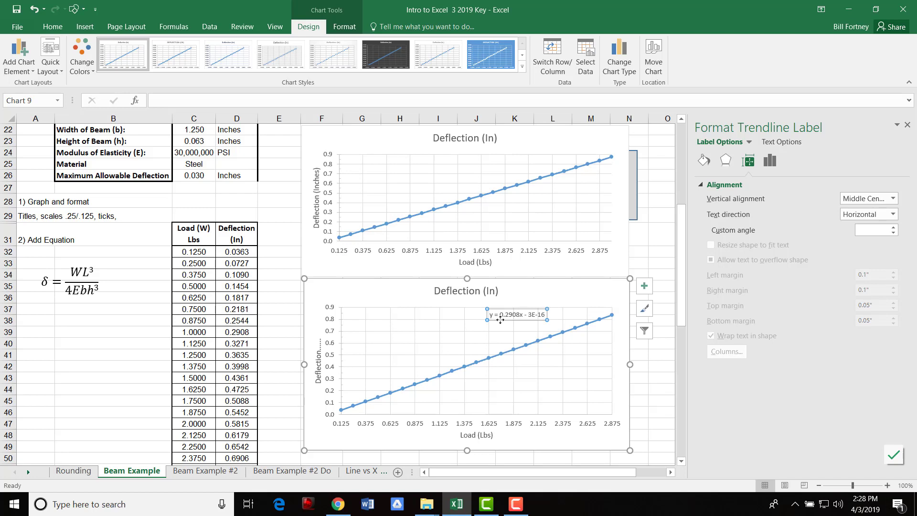
click(58, 29)
click(170, 47)
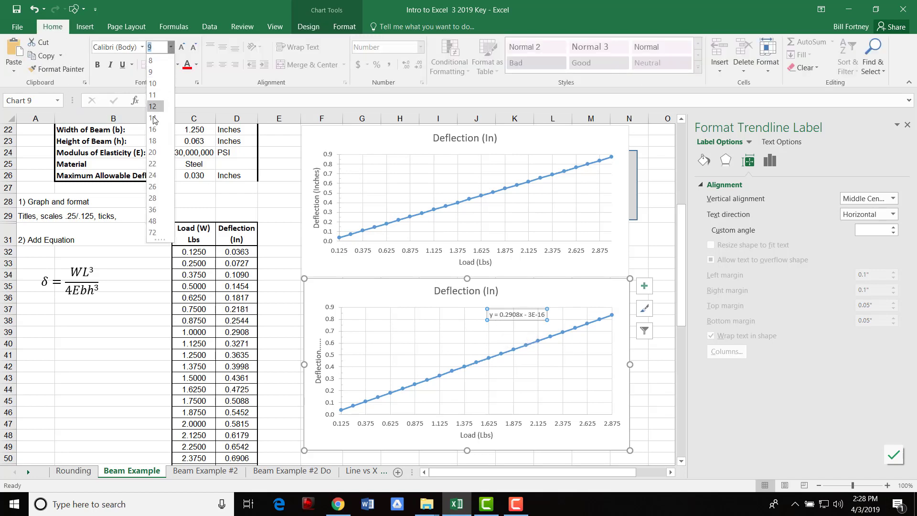
click(153, 106)
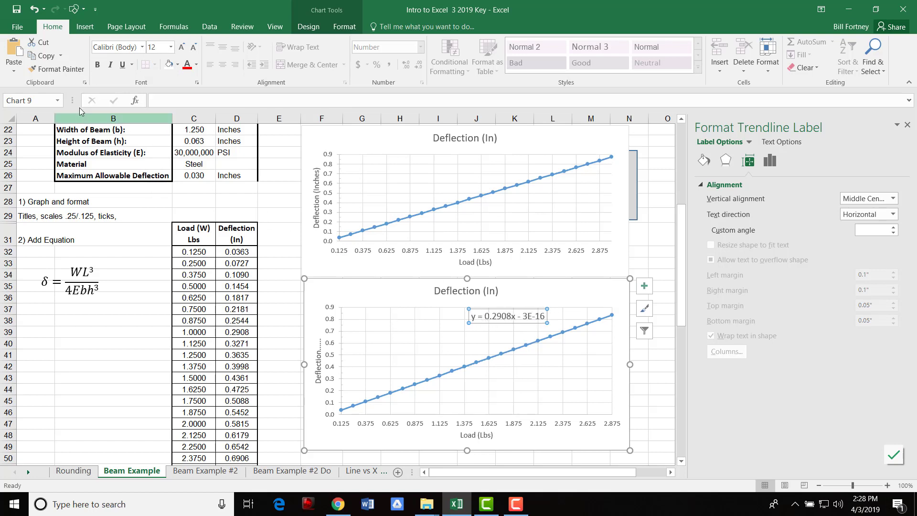
click(98, 65)
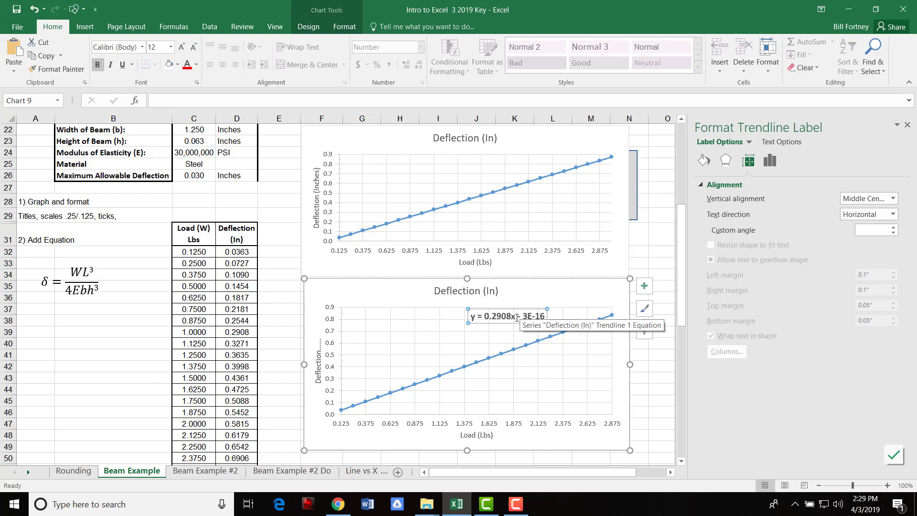
Step: Shorten the trendline equation to "y = 0.2908x" and reposition it slightly closer to the plotted line
drag(517, 317, 542, 316)
click(541, 318)
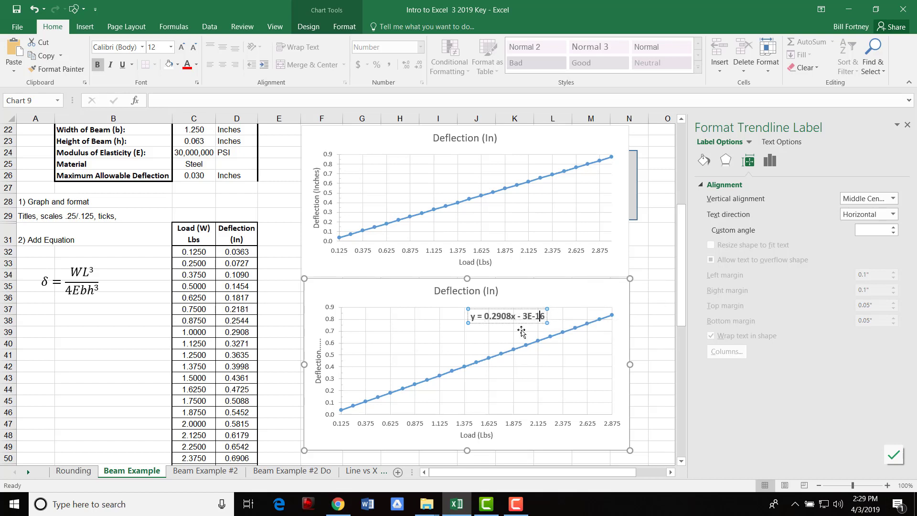
key(Delete)
key(BackSpace)
key(BackSpace)
key(BackSpace)
key(BackSpace)
key(BackSpace)
key(BackSpace)
key(BackSpace)
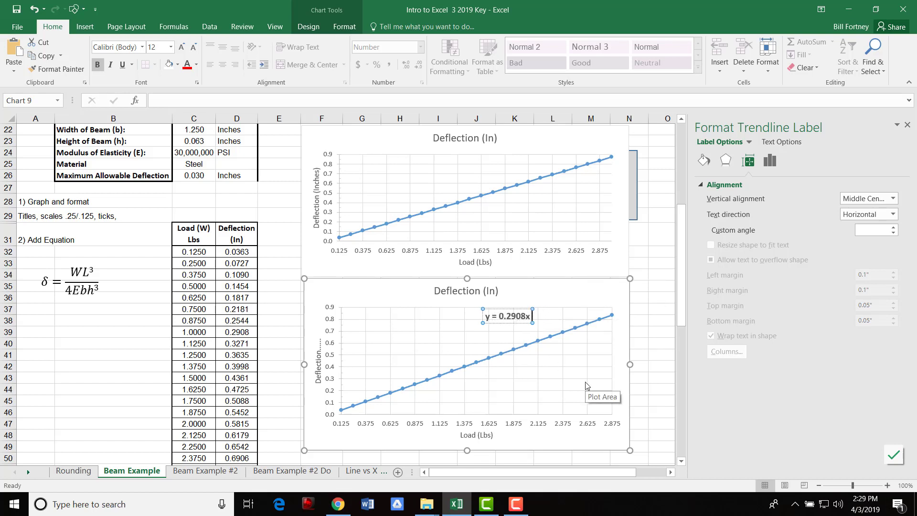
click(546, 355)
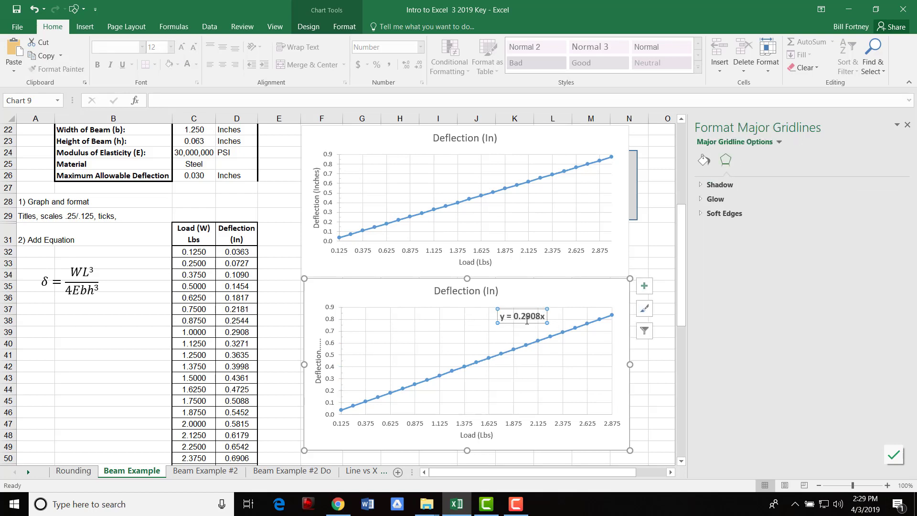
click(526, 321)
drag(521, 323, 516, 333)
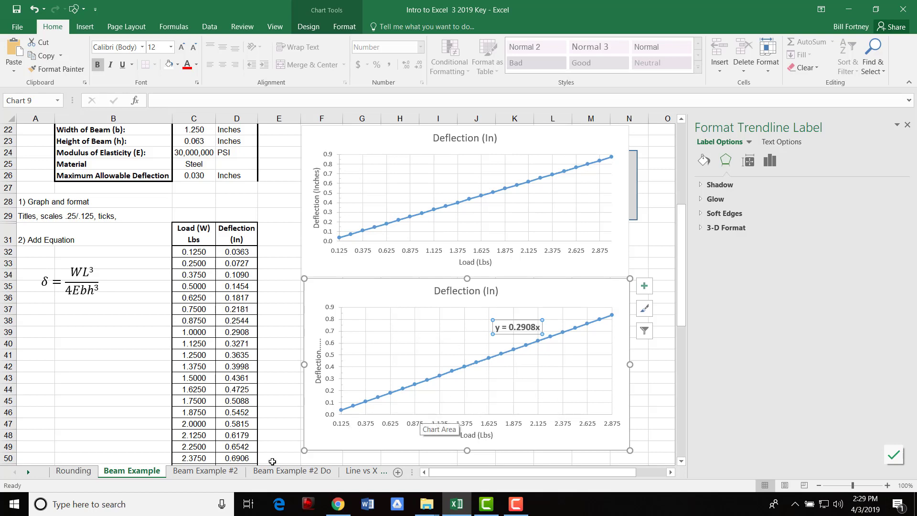
Step: On the Beam Example #2 sheet, examine the formulas behind the three beam heights in D29, E29 and F29
click(185, 473)
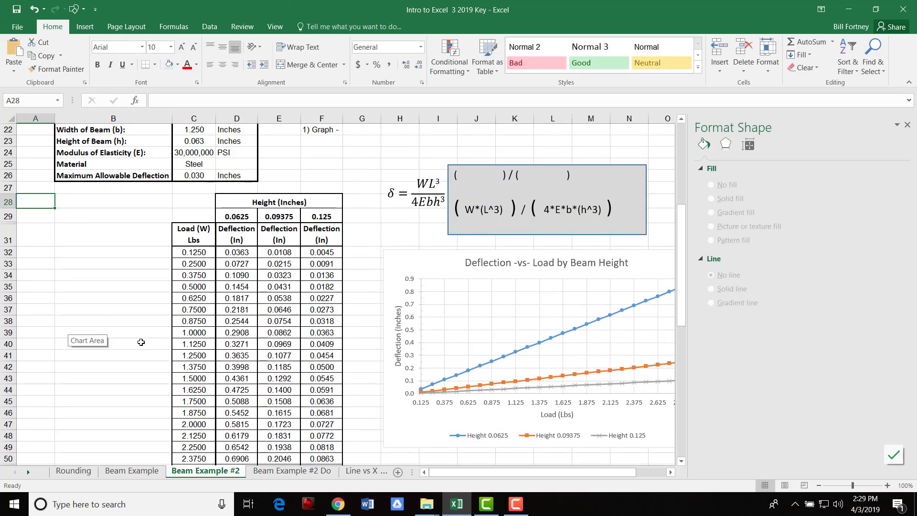
click(229, 217)
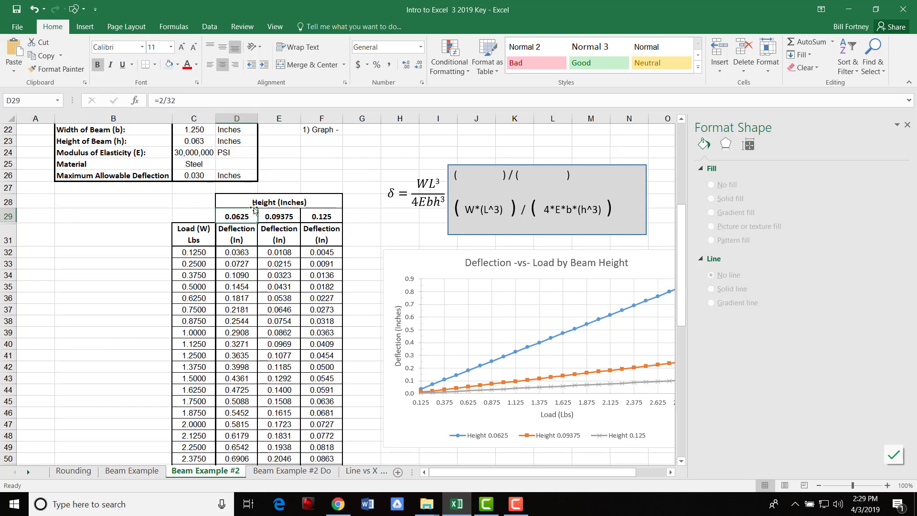
click(274, 216)
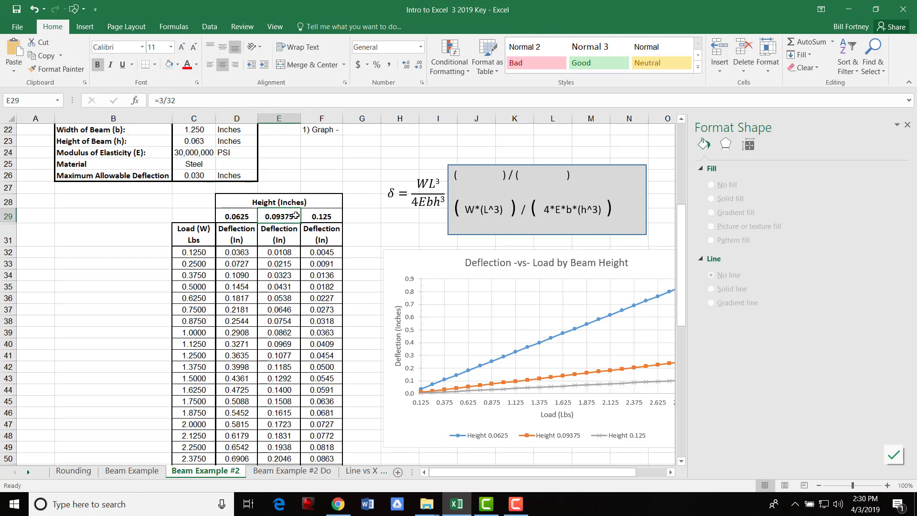
click(327, 216)
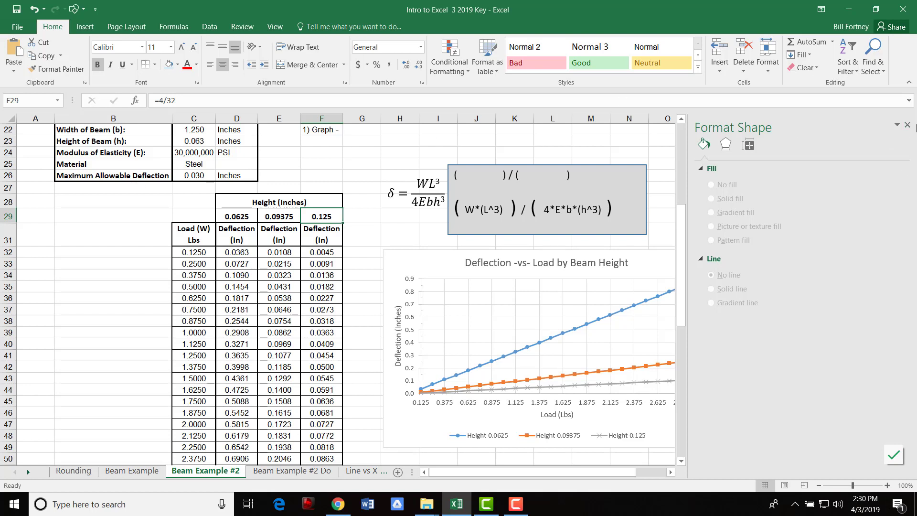
Step: Close the shape formatting options and move the Deflection -vs- Load by Beam Height chart next to the data table
click(907, 126)
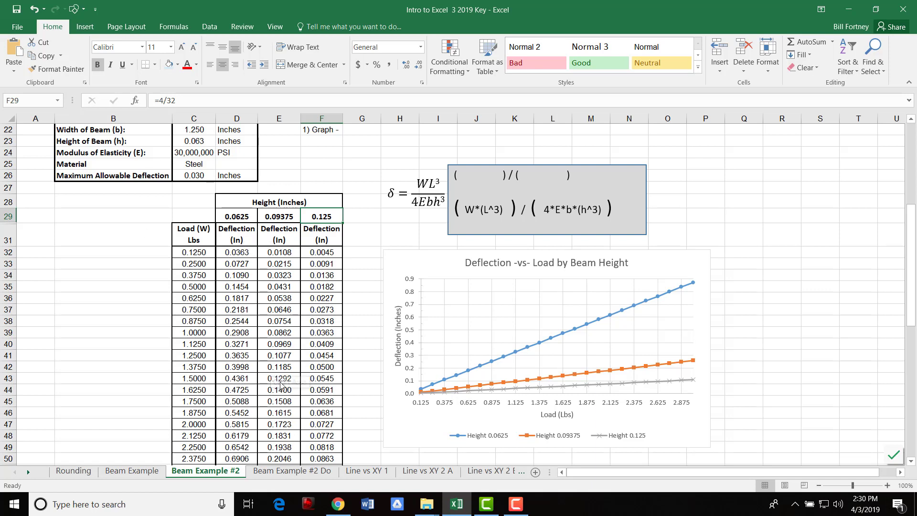
drag(435, 264, 401, 259)
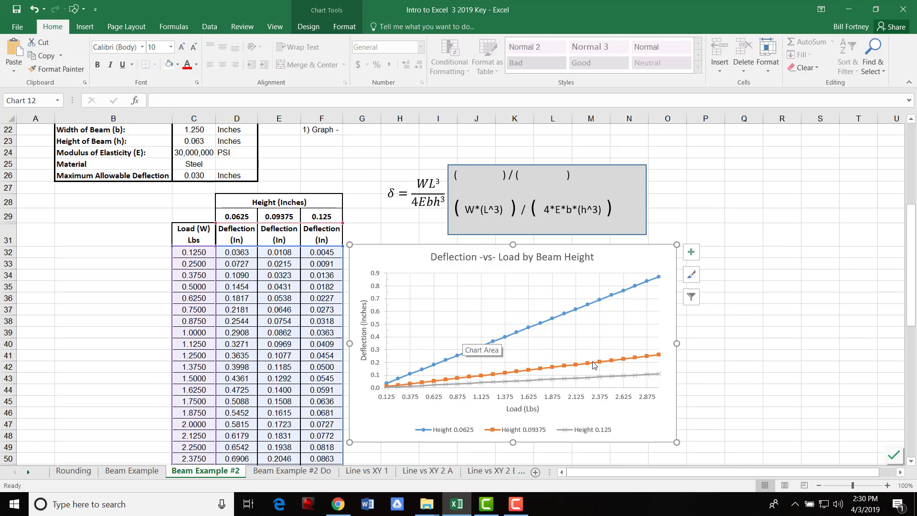
mouse_move(639, 377)
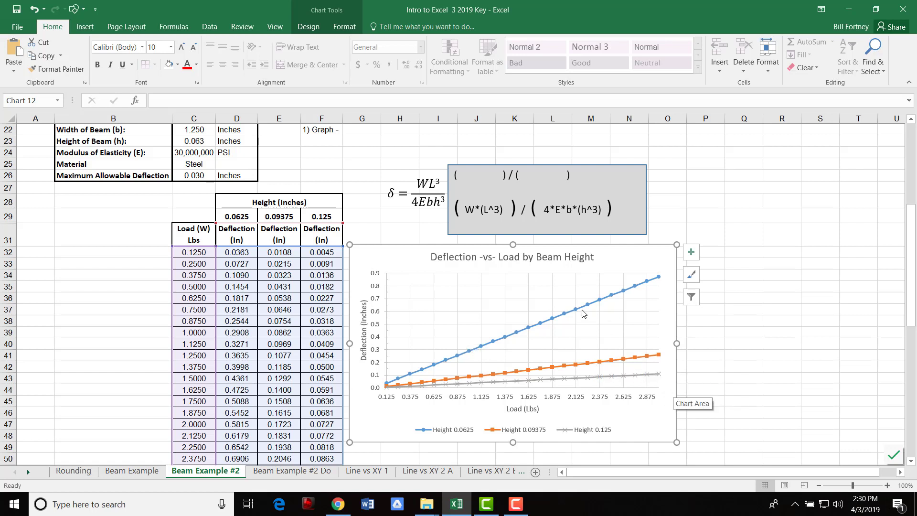
mouse_move(588, 308)
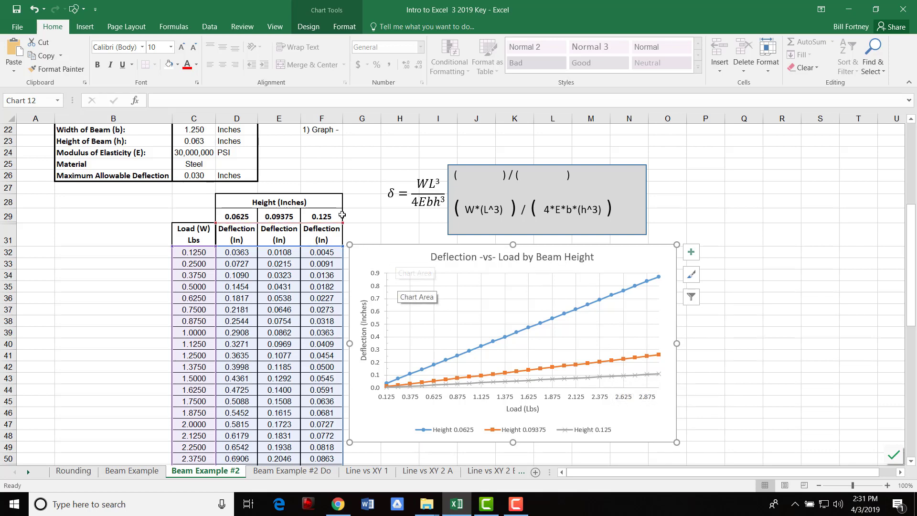
Step: Try a height of 0.3 inches for the third beam in F29 to test its effect on the graph
click(316, 215)
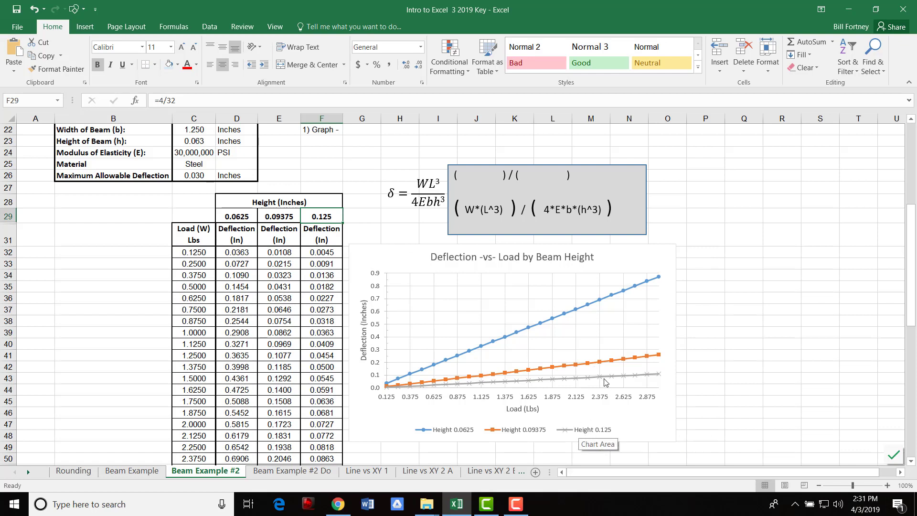
mouse_move(605, 382)
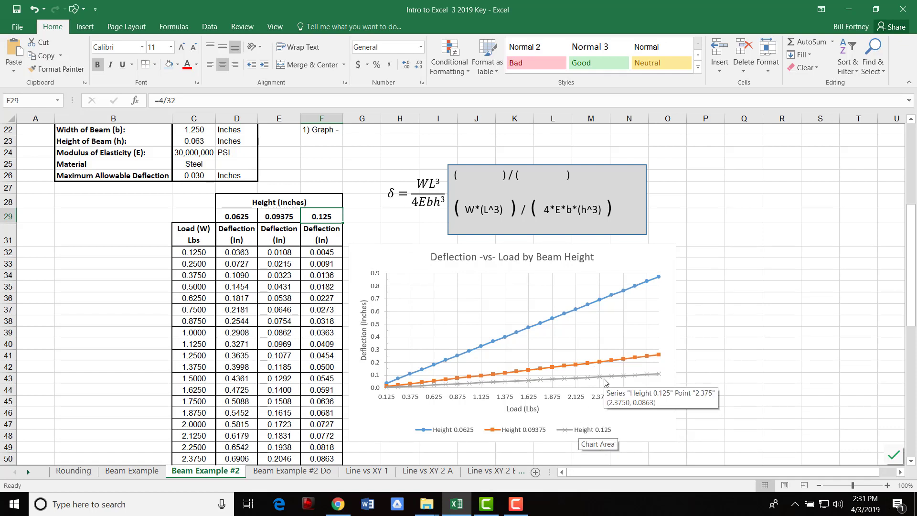
text(.)
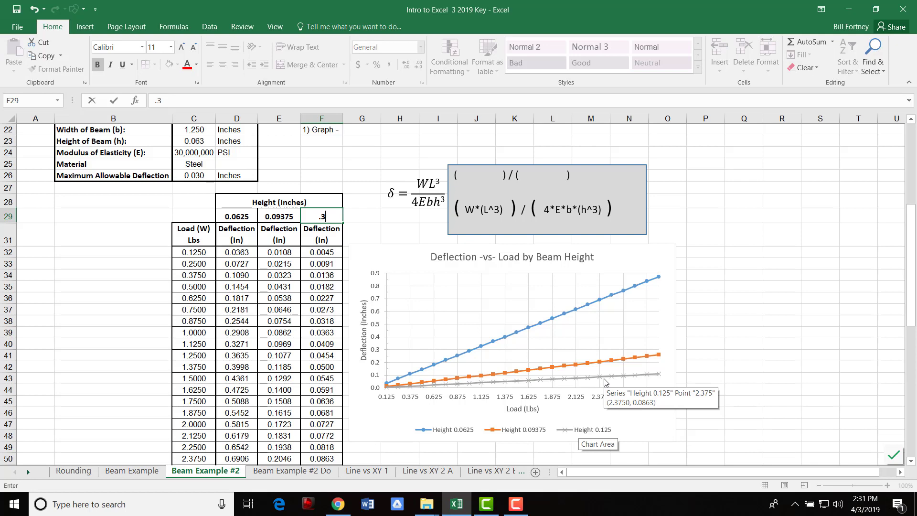
text(3)
key(Return)
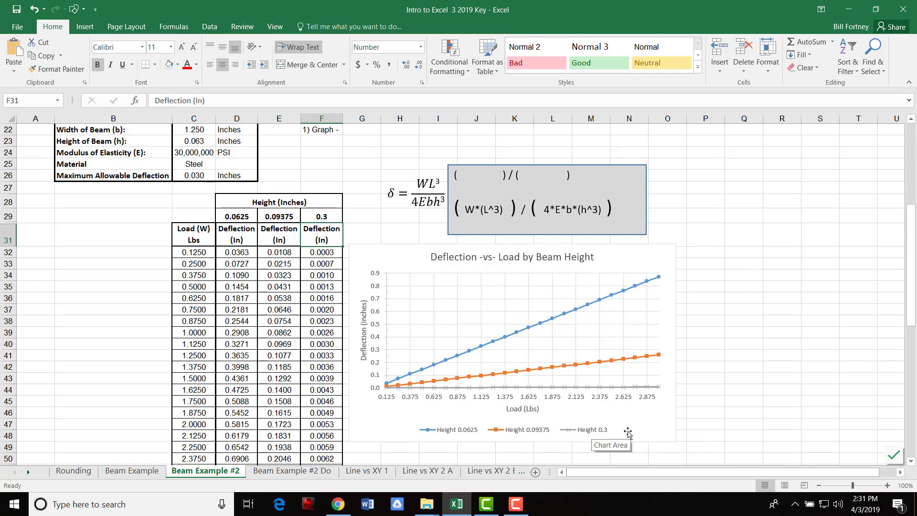
Step: Set the third beam height in F29 to 0.125 inches
click(317, 216)
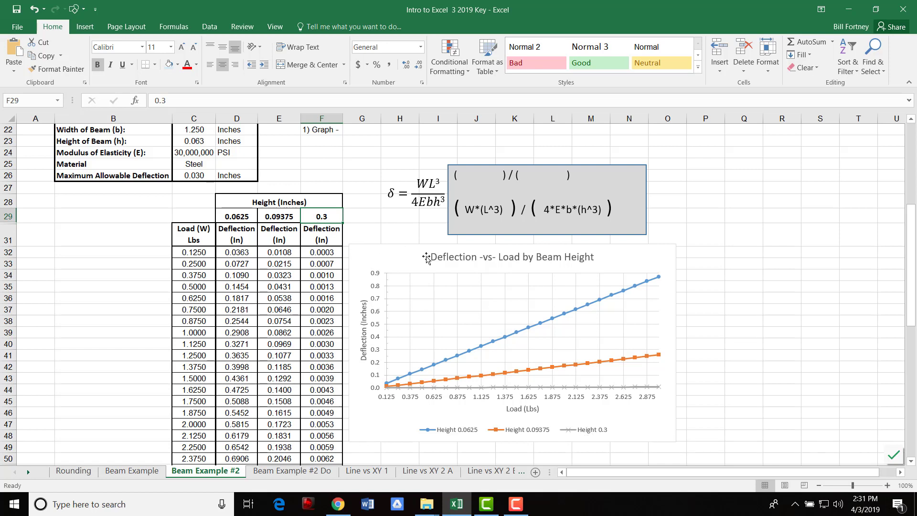
text(.)
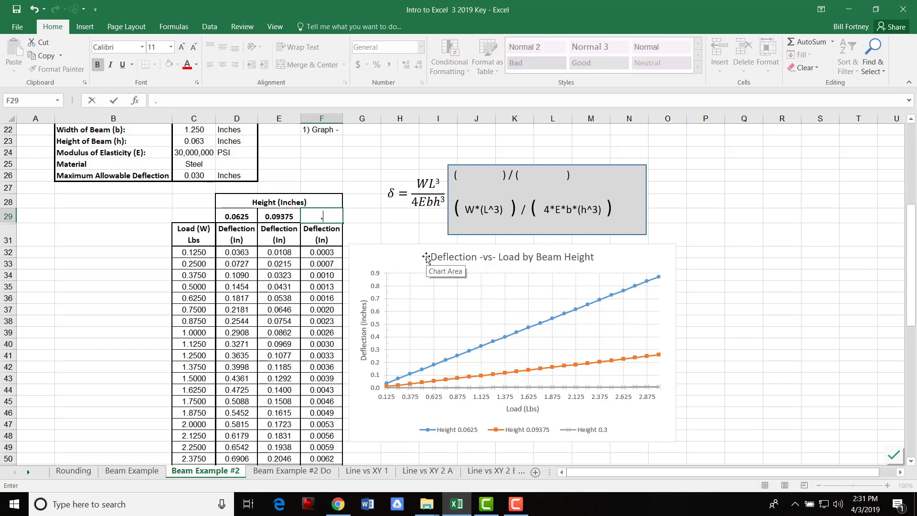
text(125)
key(Return)
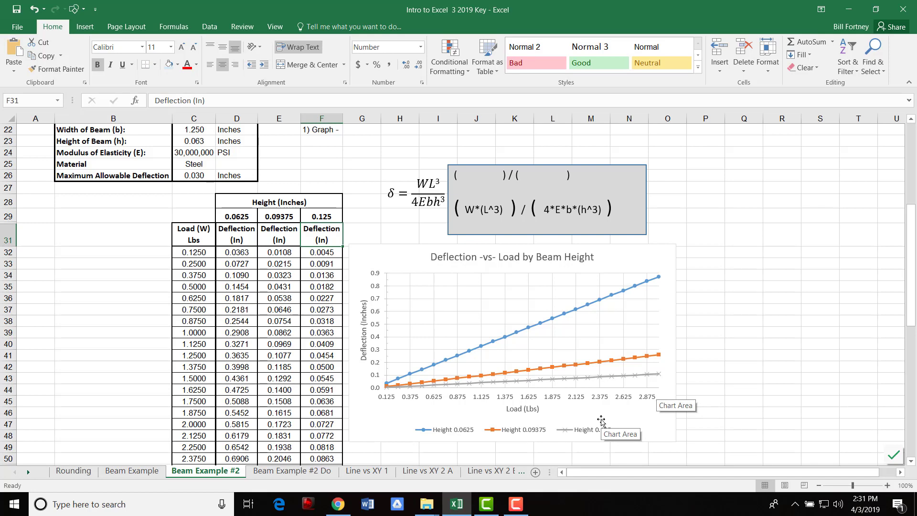
Step: Compare the single-height Beam Example sheet with the heights in row 29 of Beam Example #2
click(133, 474)
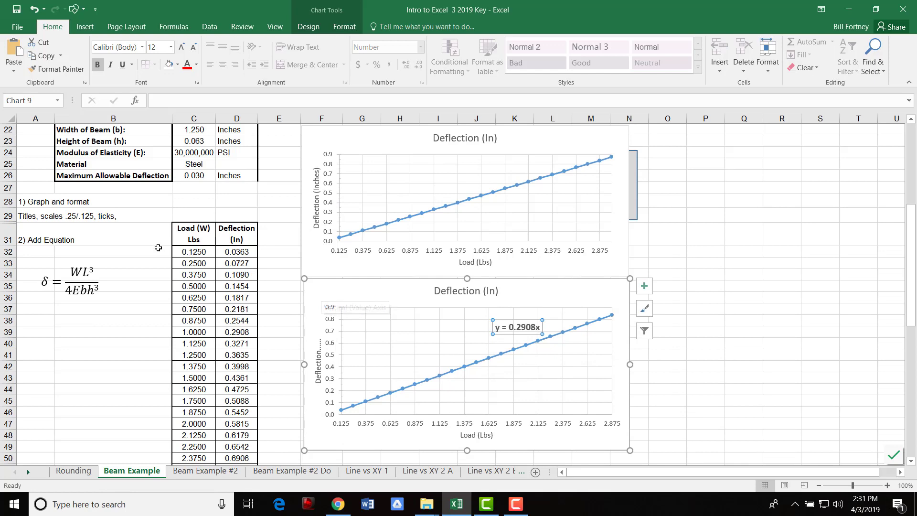
click(193, 476)
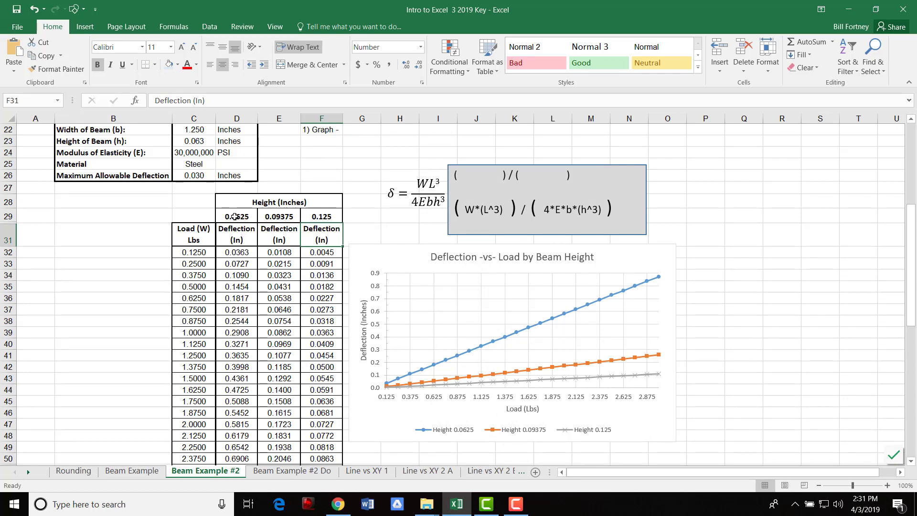
click(280, 213)
click(319, 216)
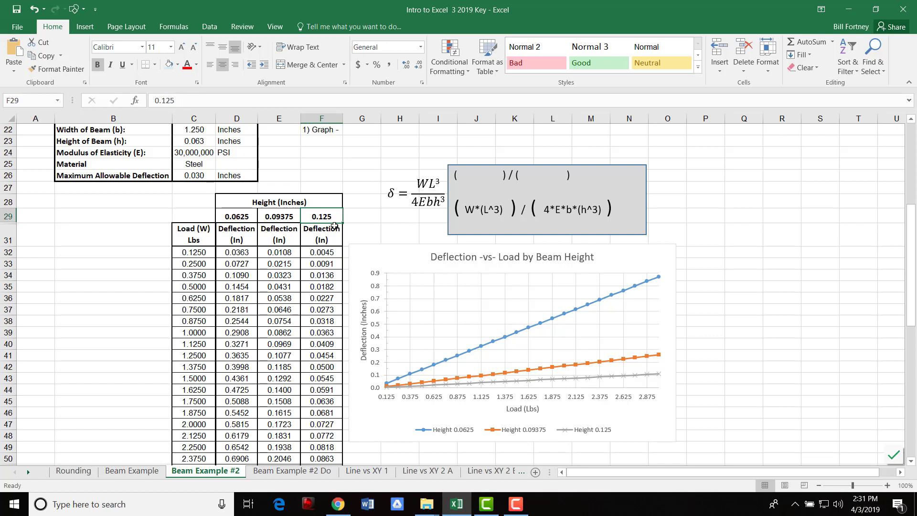
Step: Clear the Height of Beam (h) label, value and unit from row 23 of the beam data table
scroll(176, 275, up, 1)
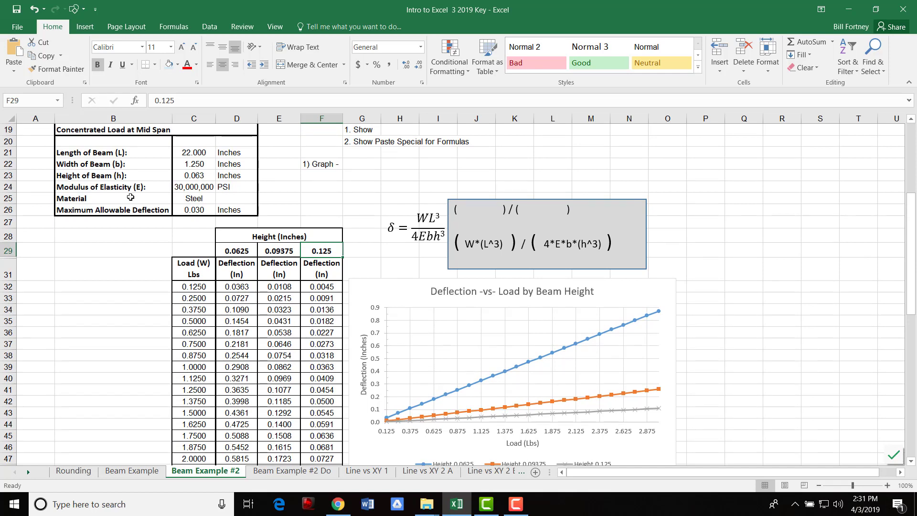
click(196, 175)
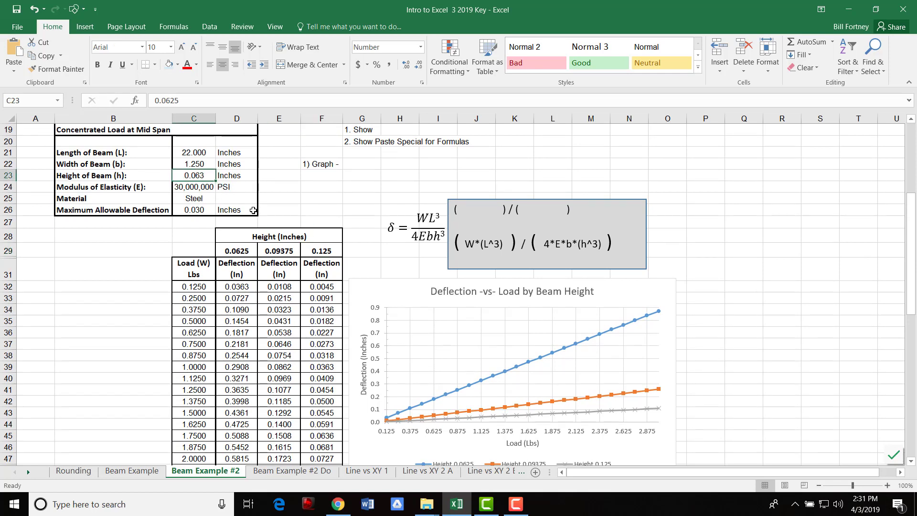
key(Delete)
key(shift+Right)
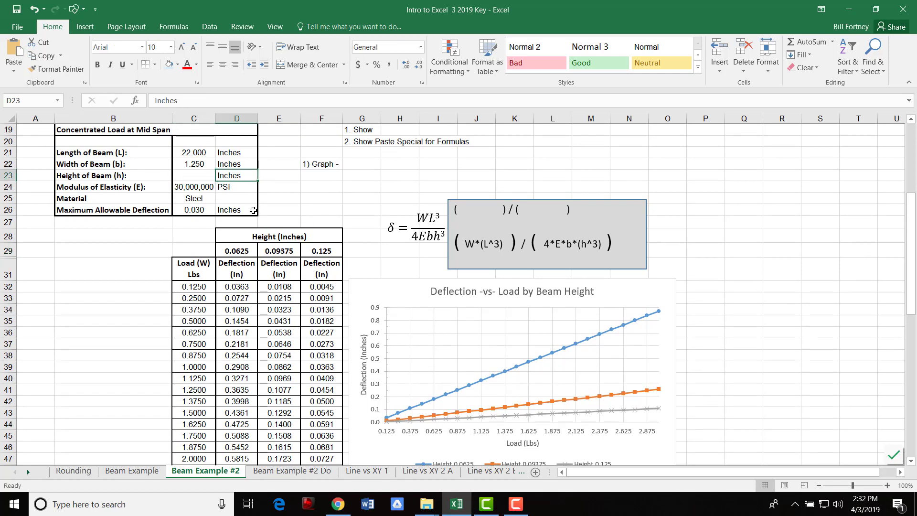
key(Delete)
key(Left)
key(Left)
key(Right)
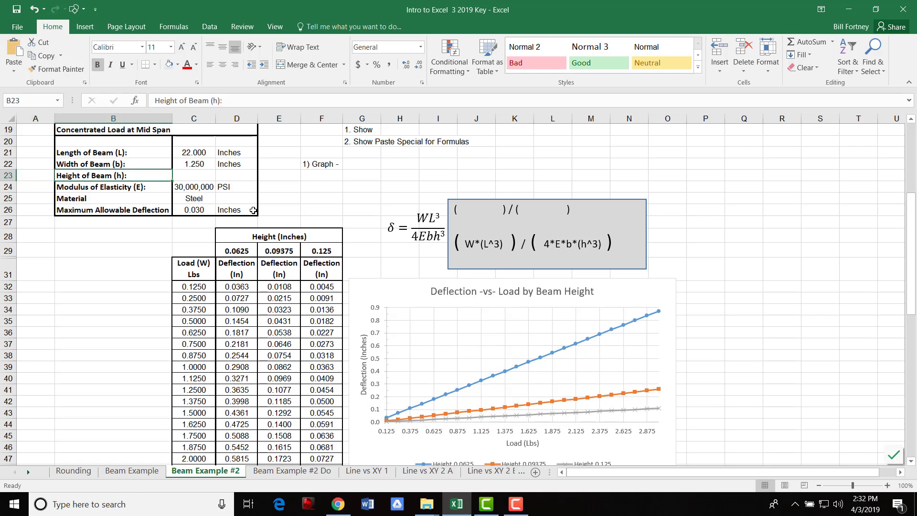
key(Delete)
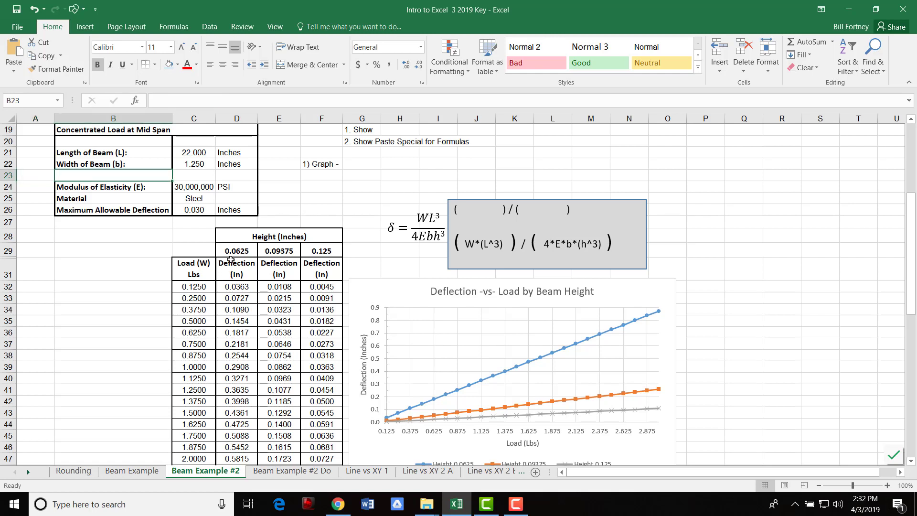
click(75, 296)
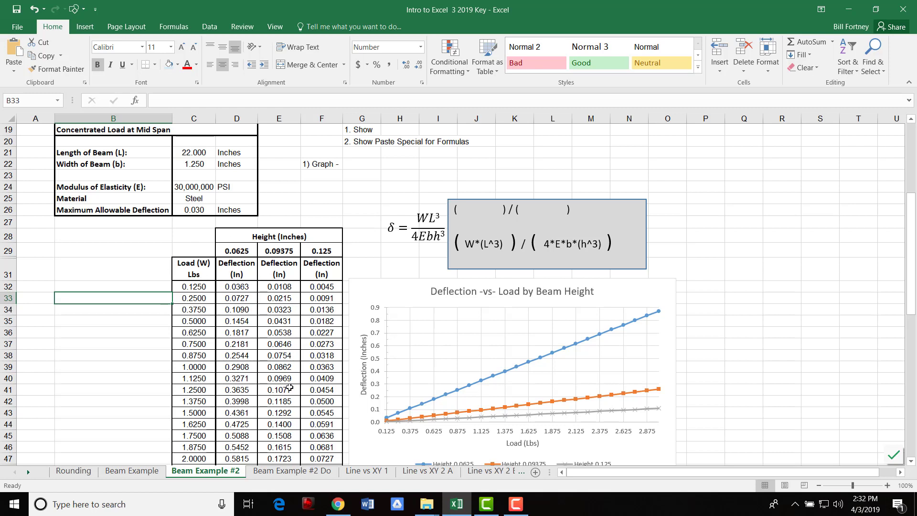
Step: On the Beam Example #2 Do sheet, move the Deflection (In) chart up and farther from the data table
scroll(205, 412, down, 1)
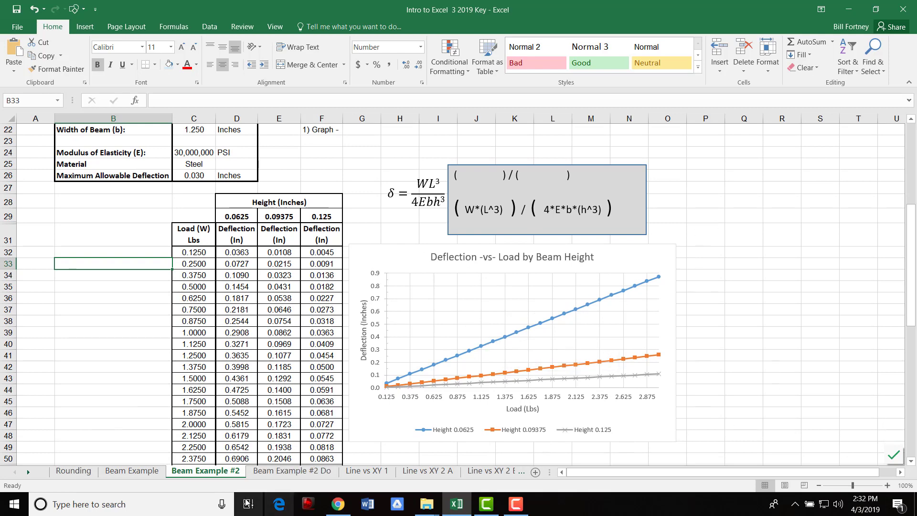
click(294, 472)
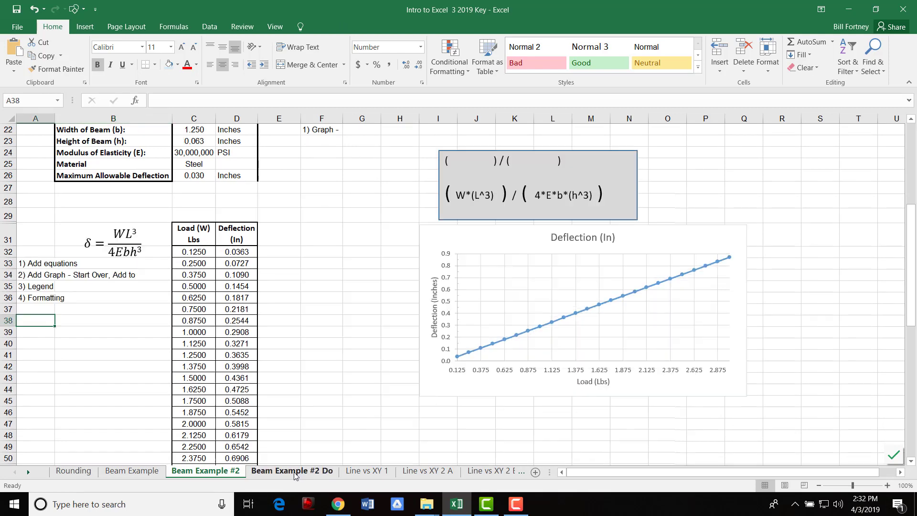
drag(483, 390, 547, 297)
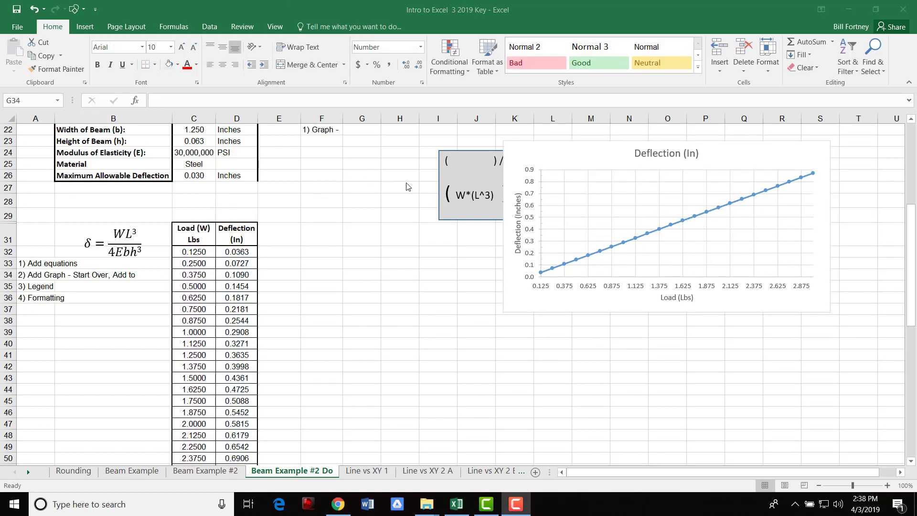
Step: Using Beam Example #2 as reference, enter beam heights 0.0625, 0.07 and 0.08 in D29, E29 and F29 of Beam Example #2 Do
click(207, 472)
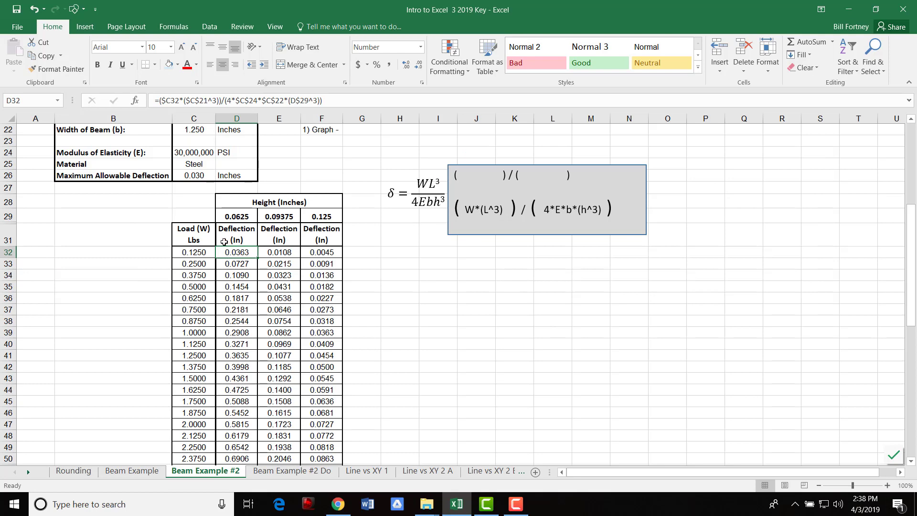
click(287, 471)
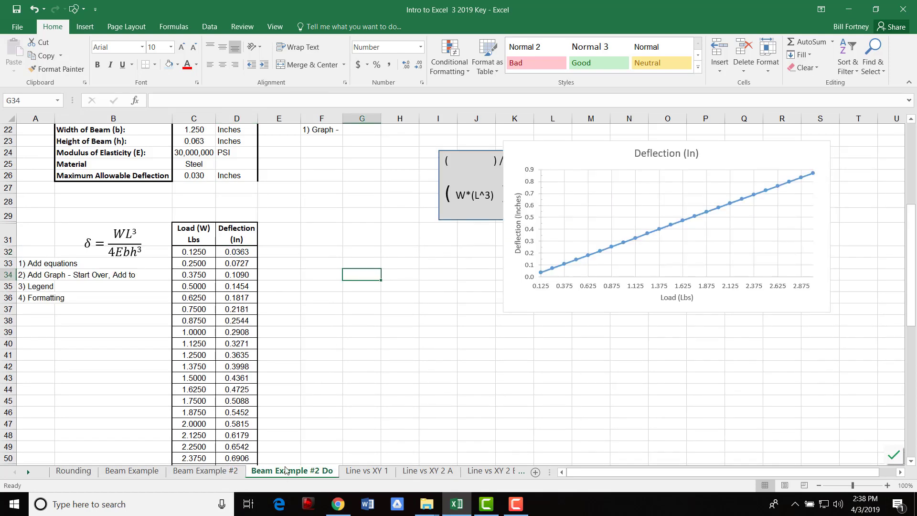
click(234, 217)
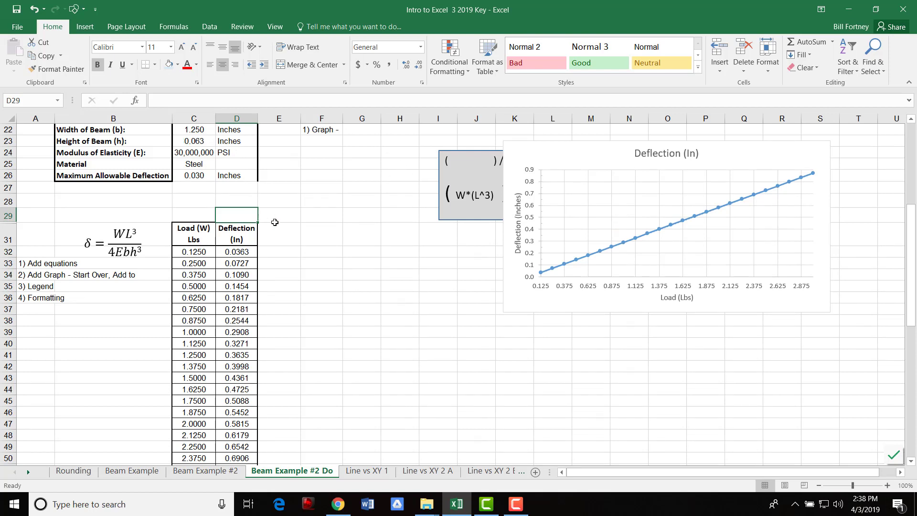
text(.)
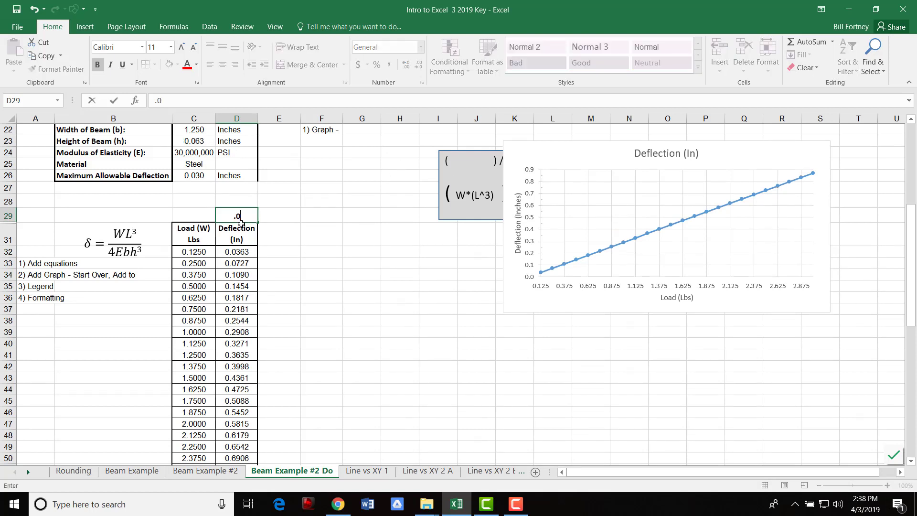
text(0625)
key(Return)
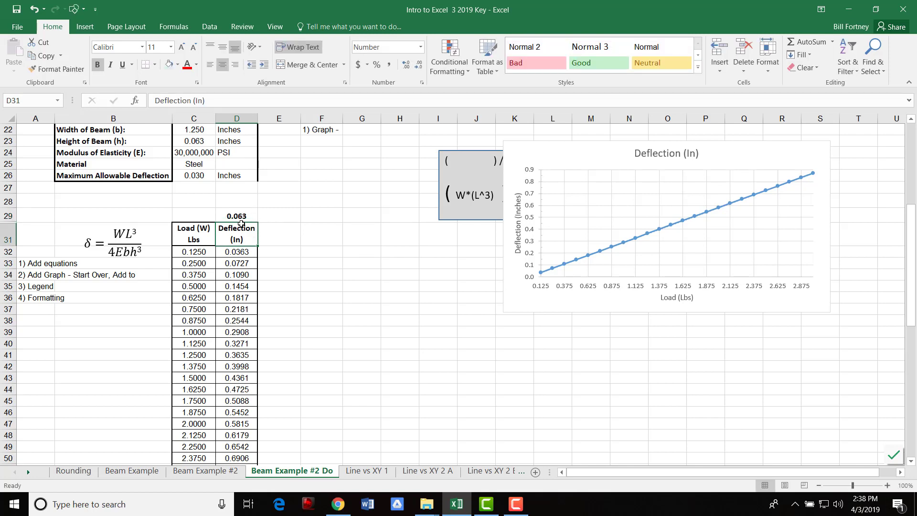
key(Up)
key(Right)
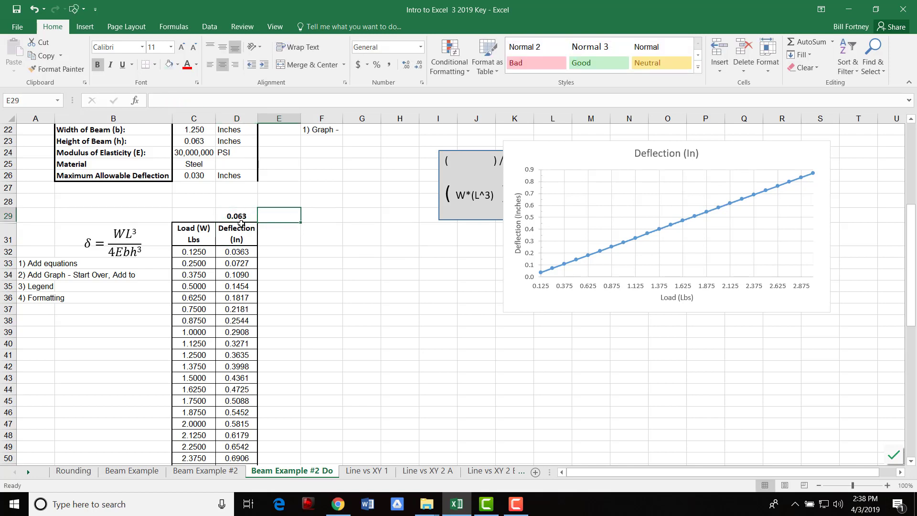
text(.07)
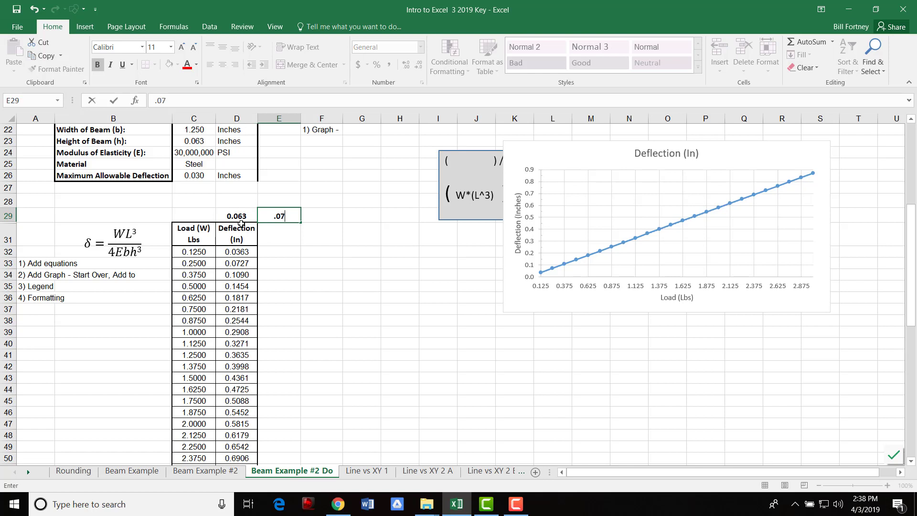
key(Tab)
text(.0)
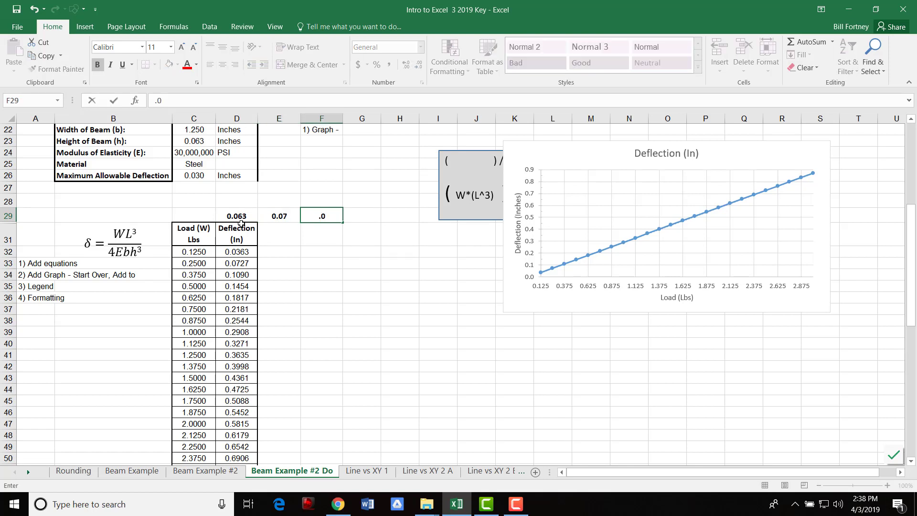
text(8)
Step: Merge and center D28:F28 above the three heights and enter the heading "Heights(Inches)"
key(Left)
key(Left)
key(Up)
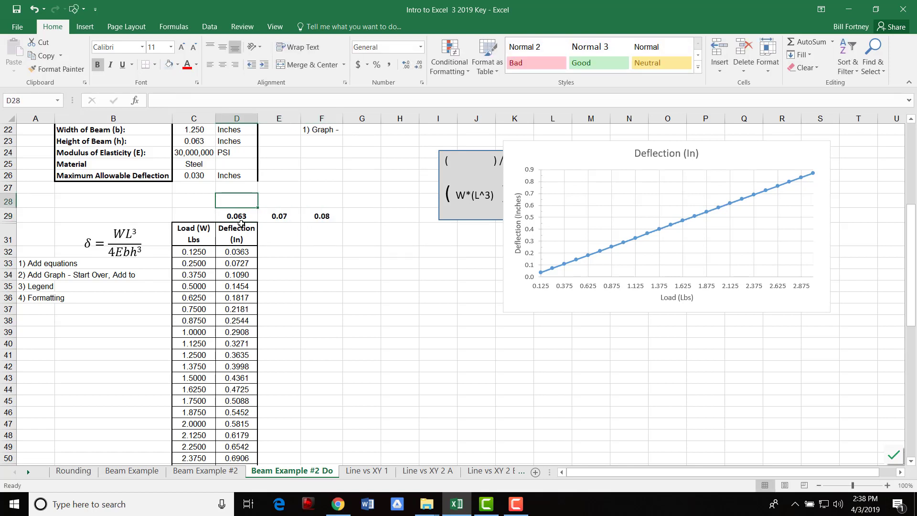
key(shift+Right)
key(shift+Right)
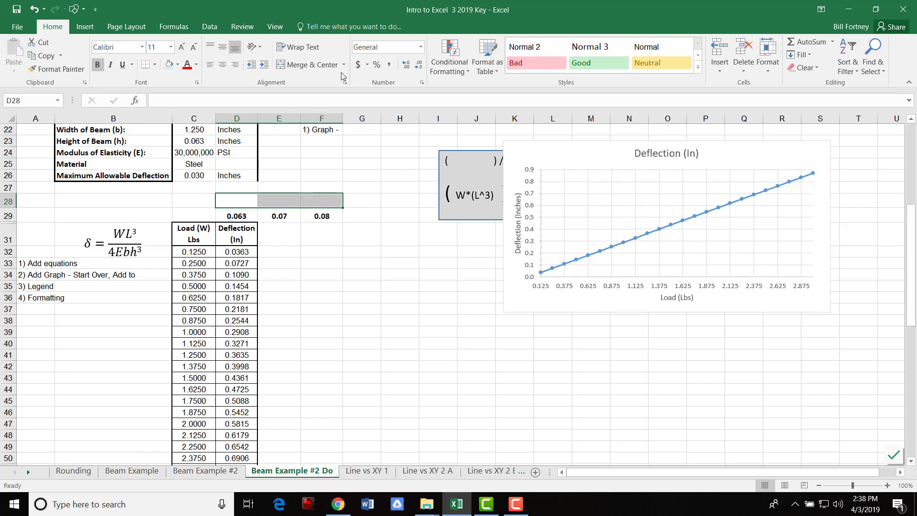
click(313, 65)
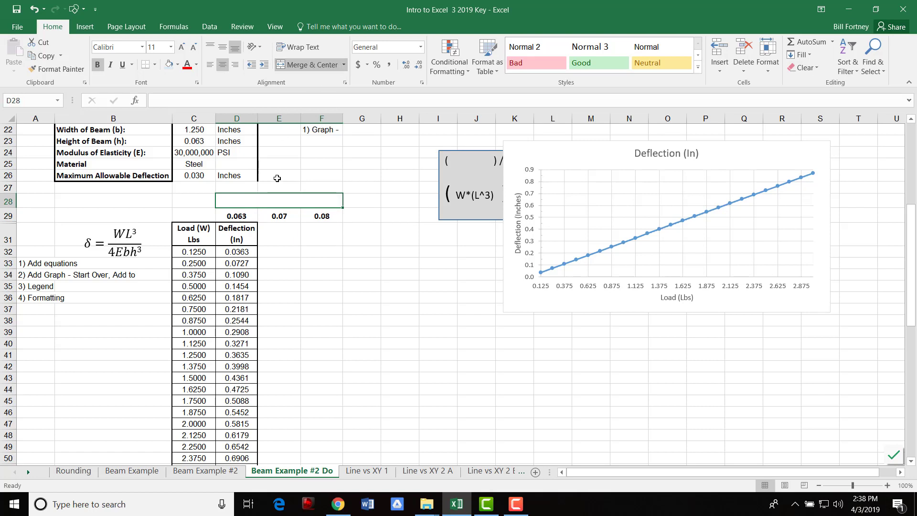
text(Heights()
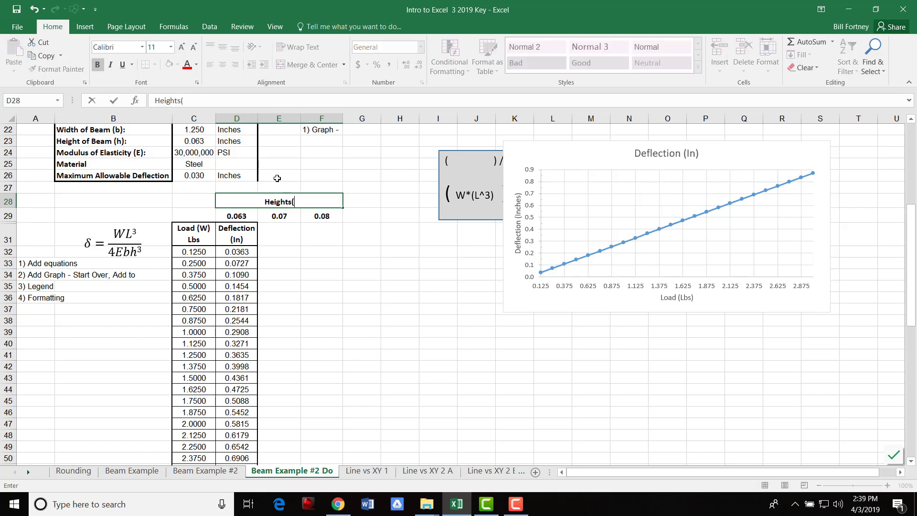
text(Inches))
key(Return)
Step: Examine the deflection formula in D32 and the beam height in C23 that it references
key(Up)
key(Down)
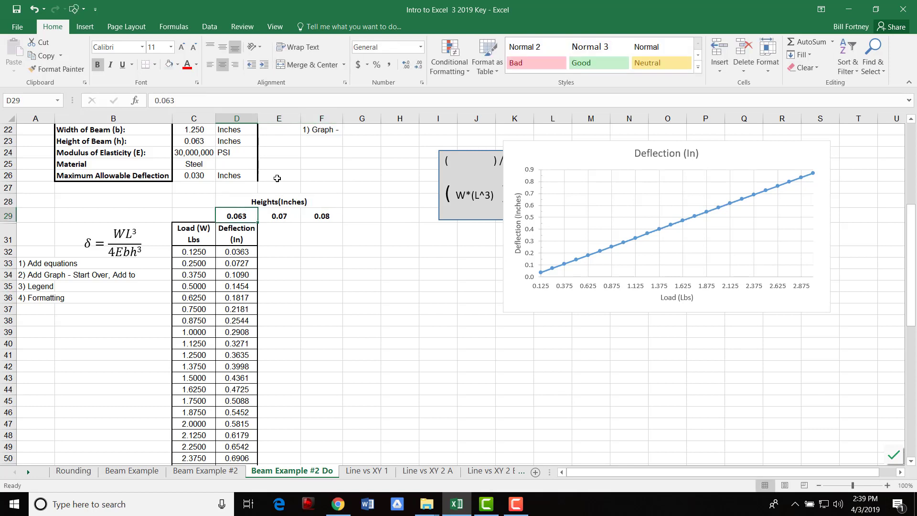
key(Down)
key(Down)
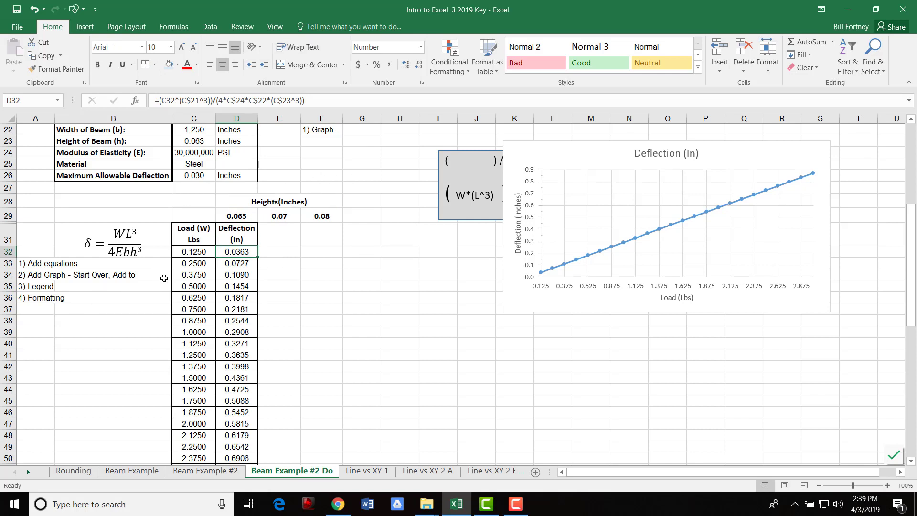
click(195, 142)
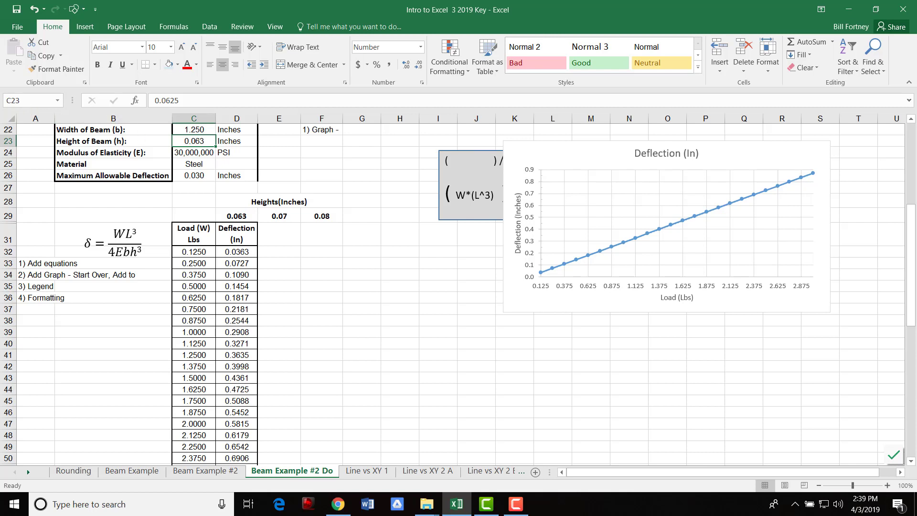
click(228, 253)
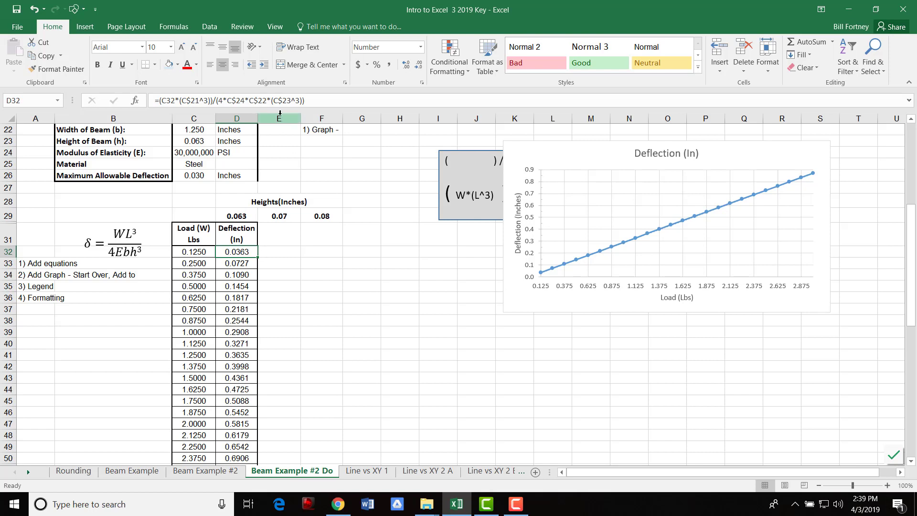
Step: In D32's deflection formula, replace the C$23 height reference with D29
drag(273, 101, 291, 100)
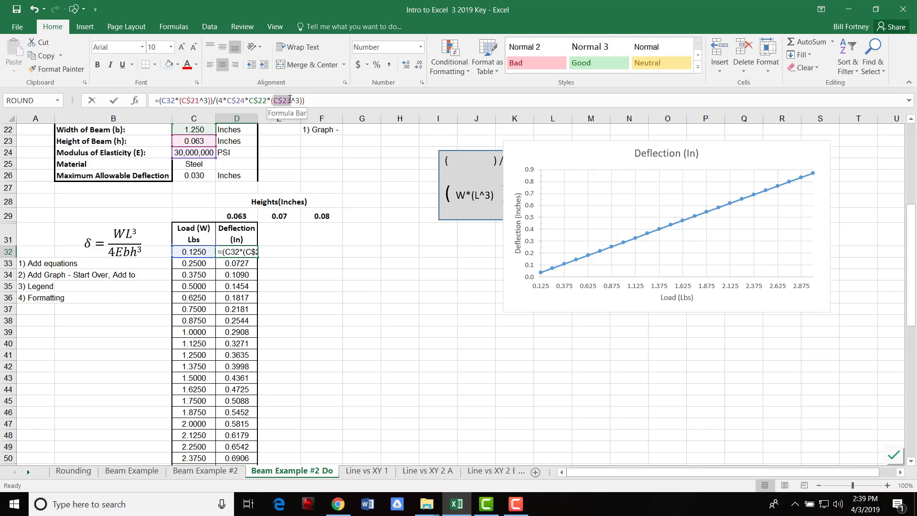
click(238, 216)
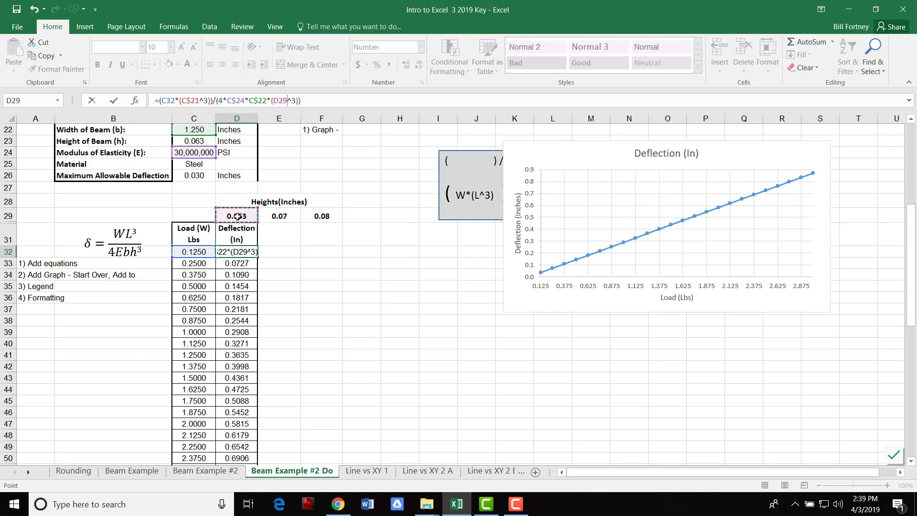
key(Return)
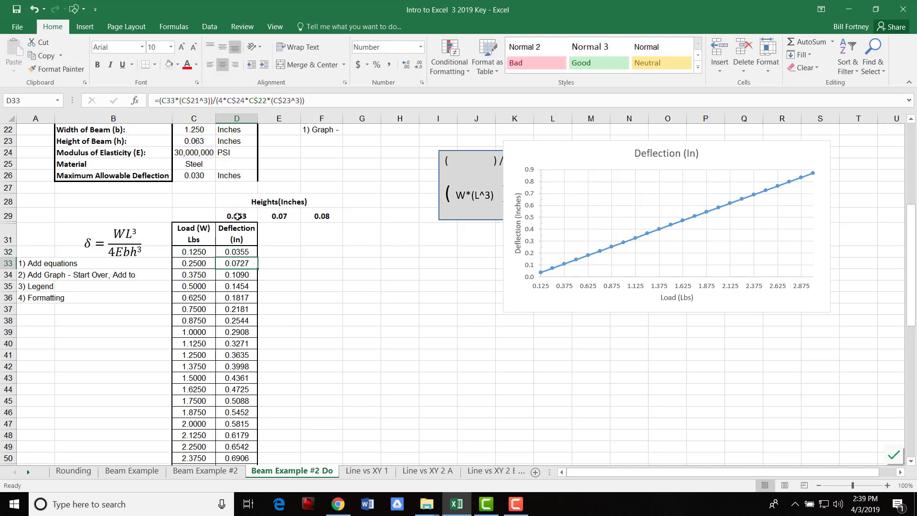
key(Up)
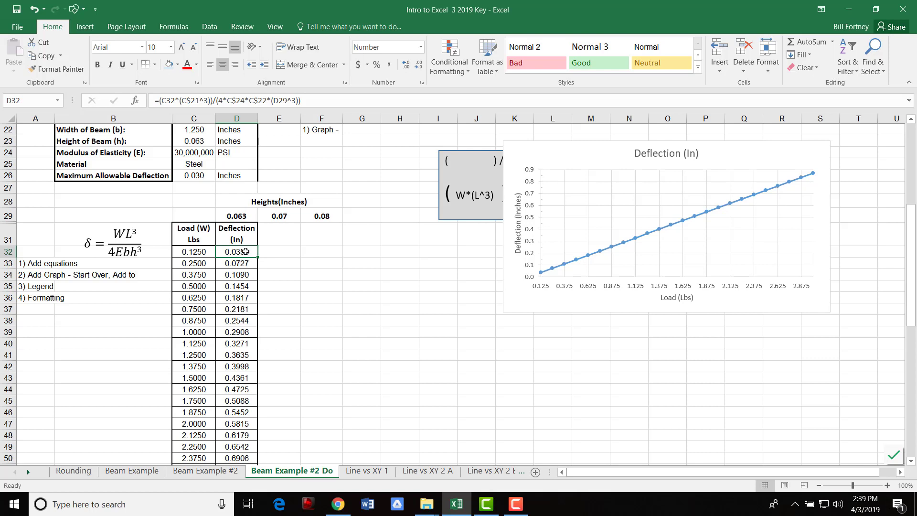
Step: Check the beam height stored in C23 and set D29 to 0.0625
click(197, 142)
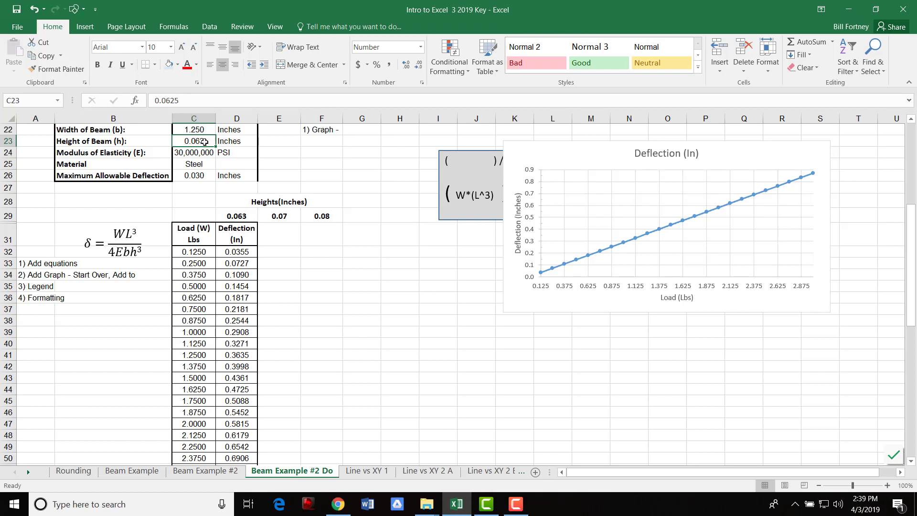
click(239, 215)
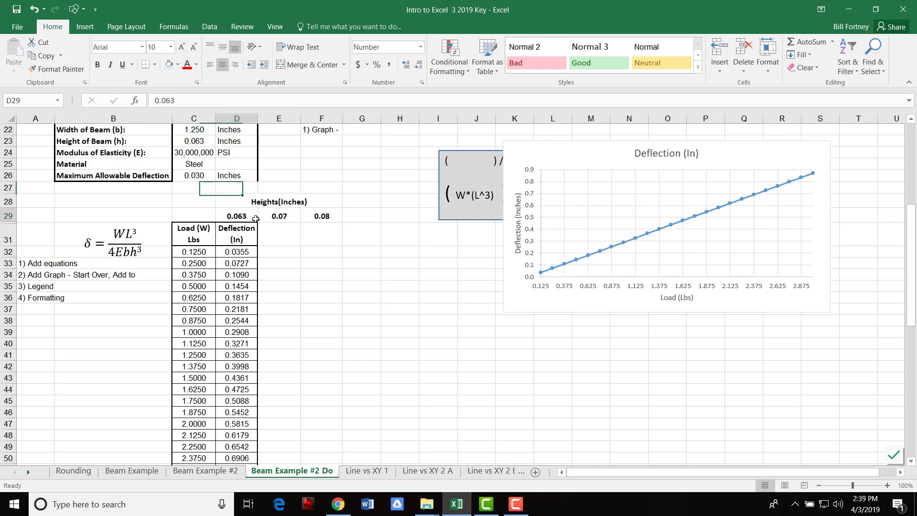
text(.0)
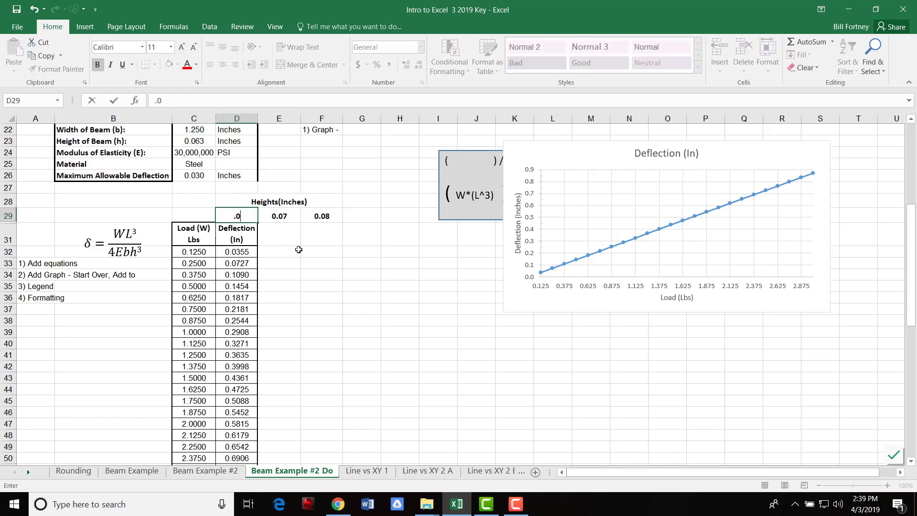
text(625)
key(Return)
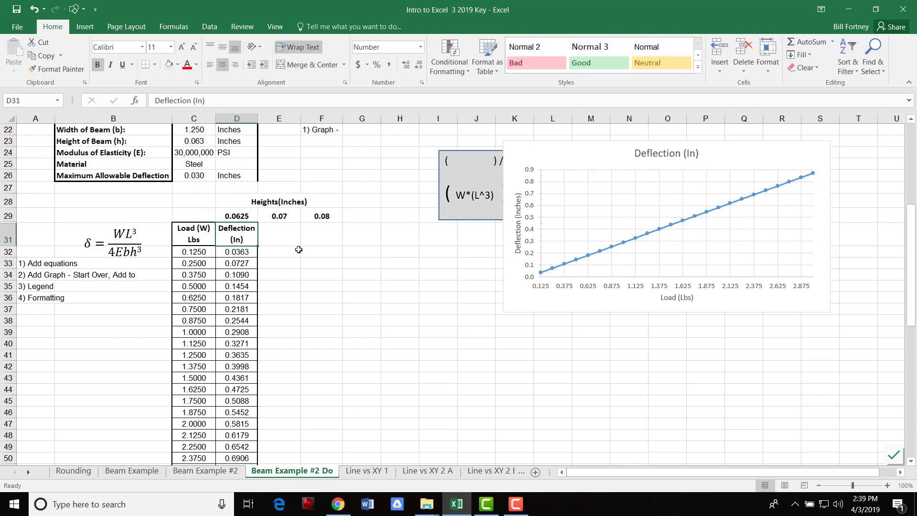
Step: Lock the row of the height reference in D32's formula by changing D29 to D$29
click(246, 253)
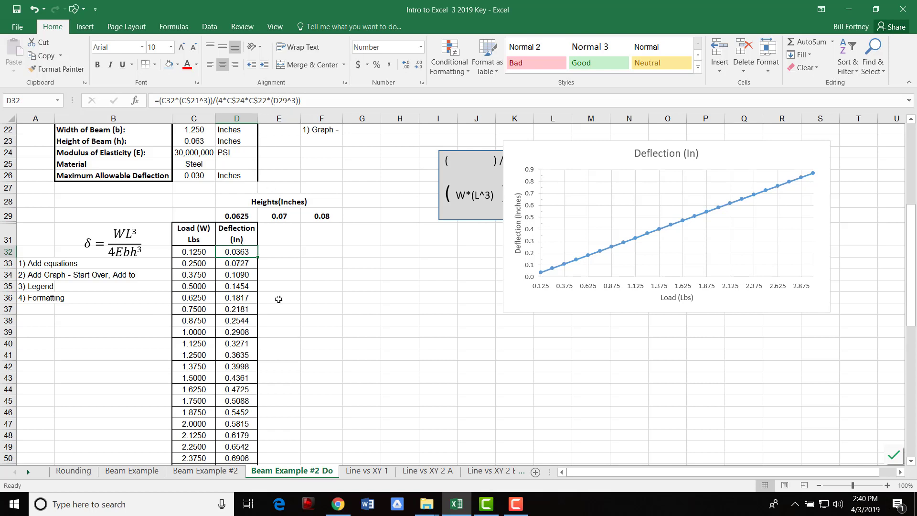
click(240, 217)
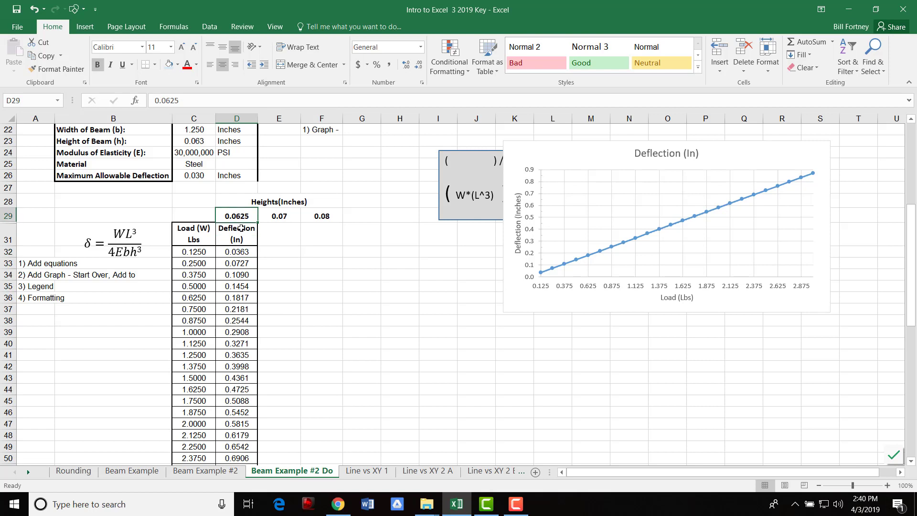
click(232, 251)
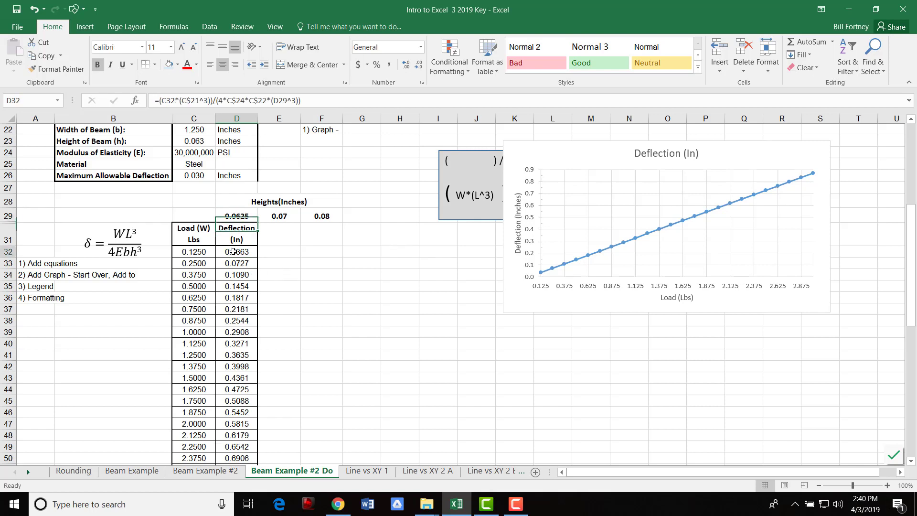
click(279, 100)
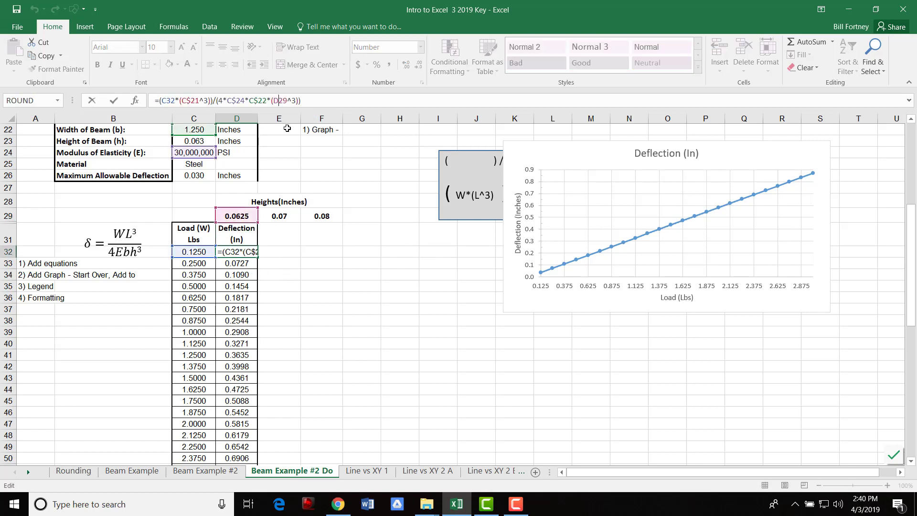
text($)
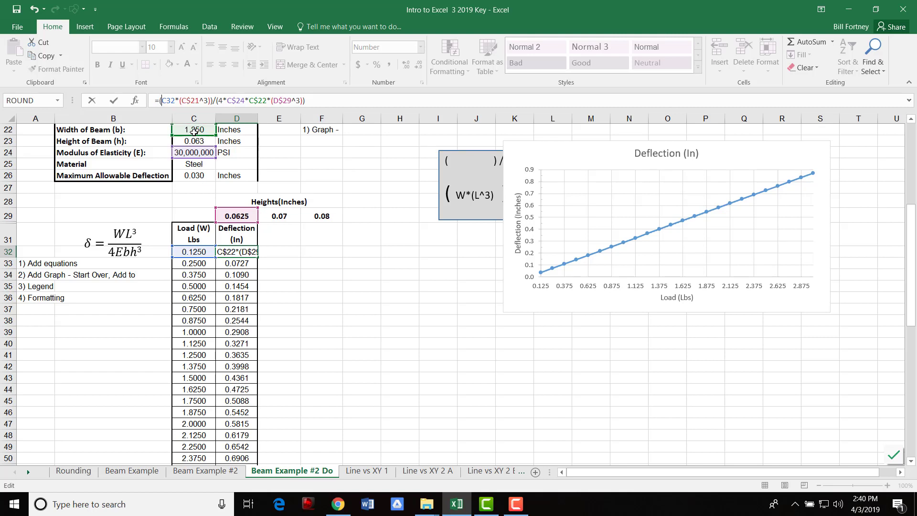
Step: Lock column C in D32's load, length, modulus and width references, giving $C32, $C$21, $C$24 and $C$22
key(Home)
key(Right)
key(Right)
text($)
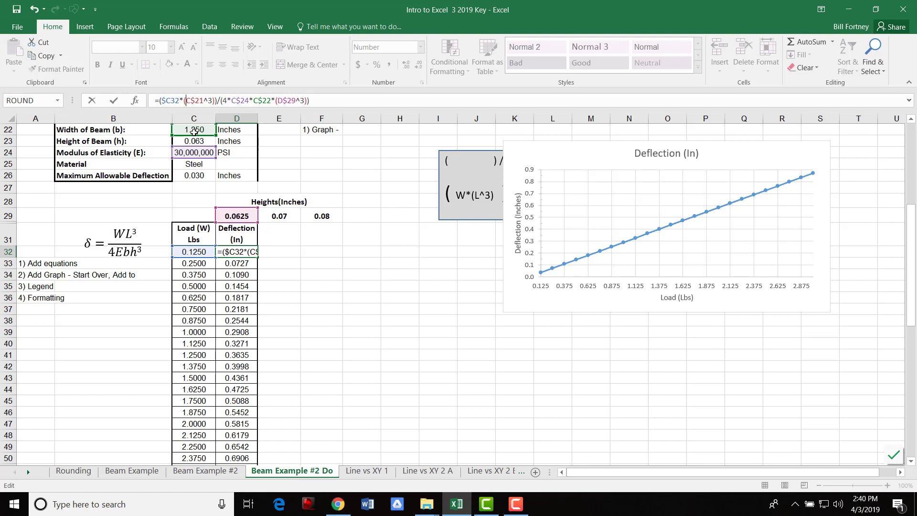
key(Right)
key(Right)
key(Right)
key(Right)
key(Right)
text($)
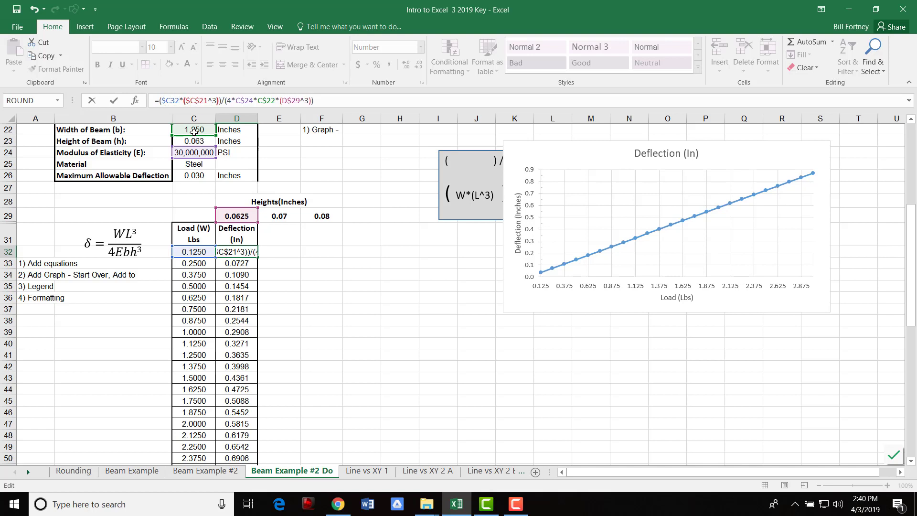
key(Right)
key(Right)
key(Right)
text($)
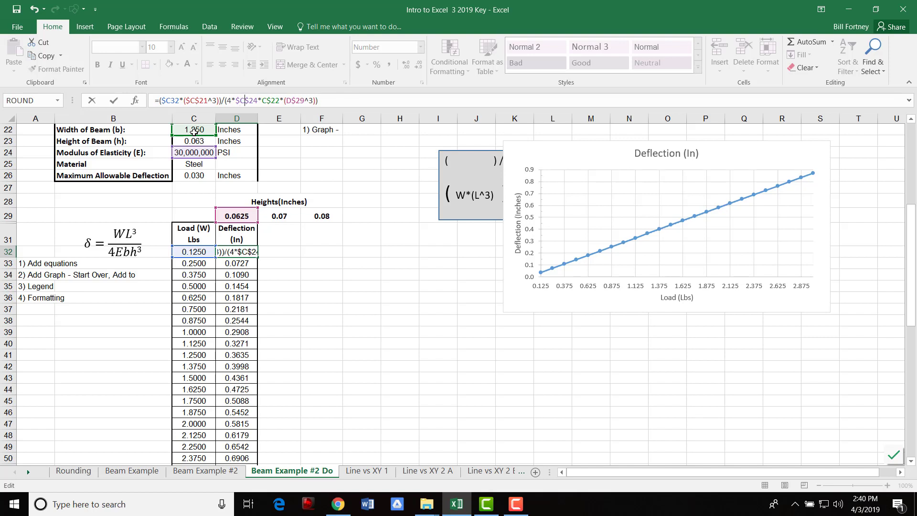
key(Right)
key(Right)
key(Right)
key(Right)
text($)
key(Return)
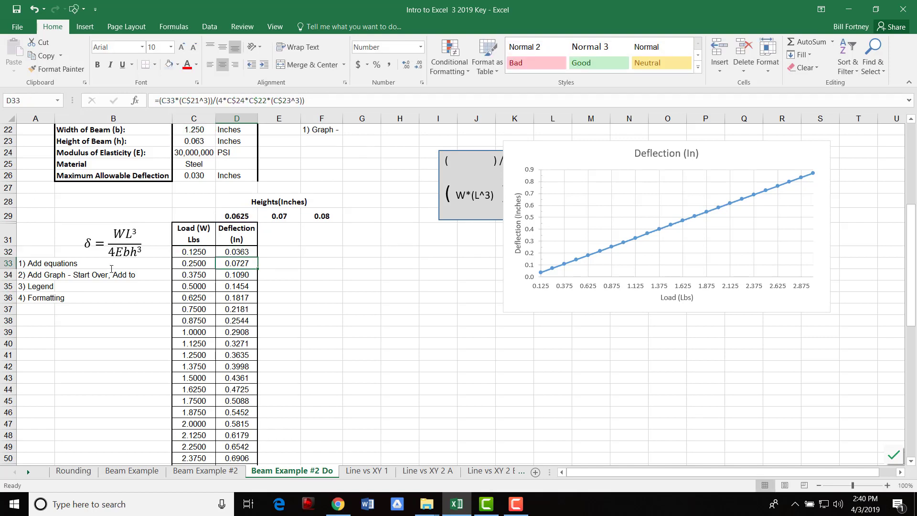
Step: Test the deflection formula by copying D32 into F36
click(225, 252)
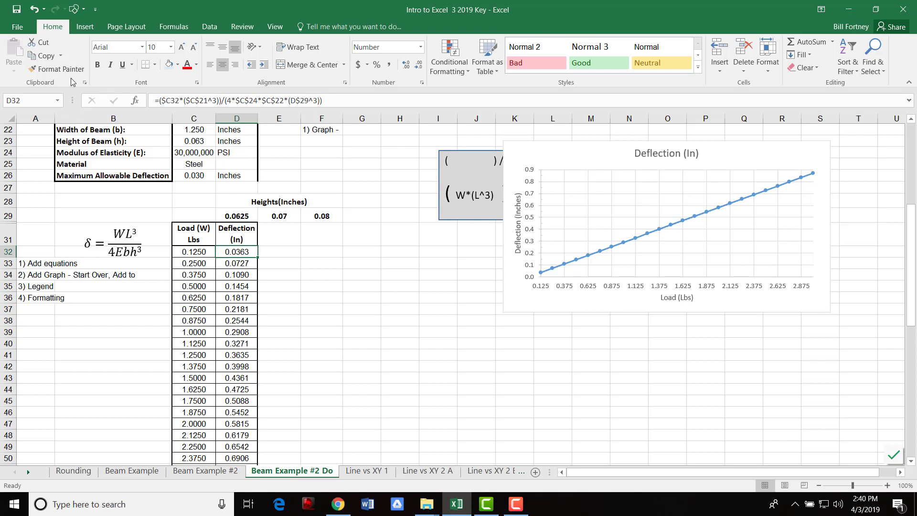
click(44, 56)
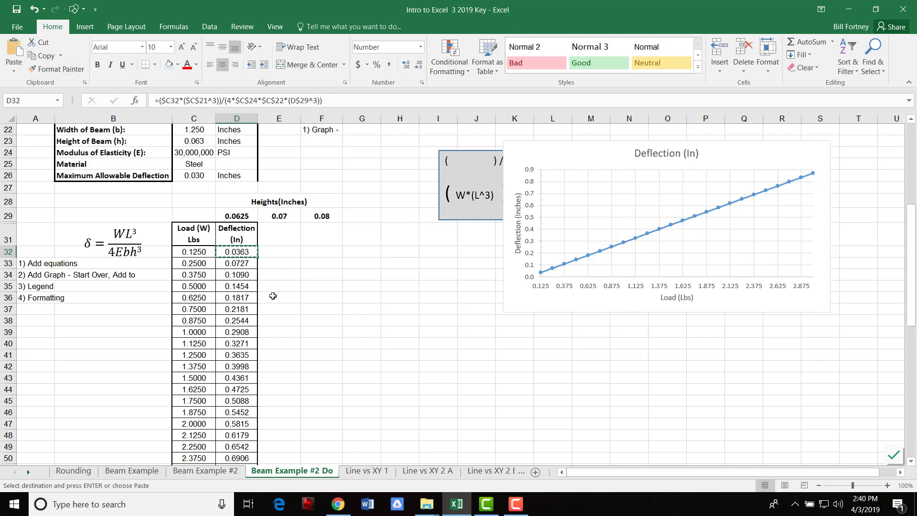
click(309, 297)
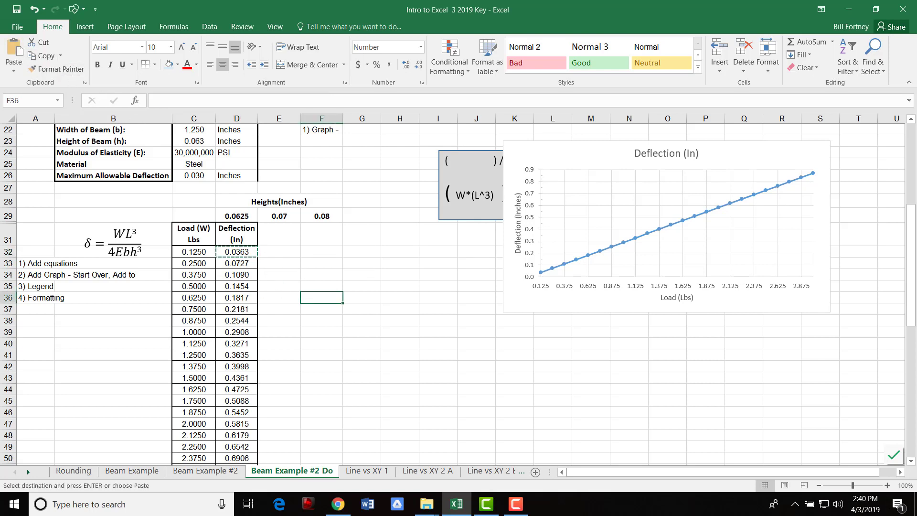
click(14, 50)
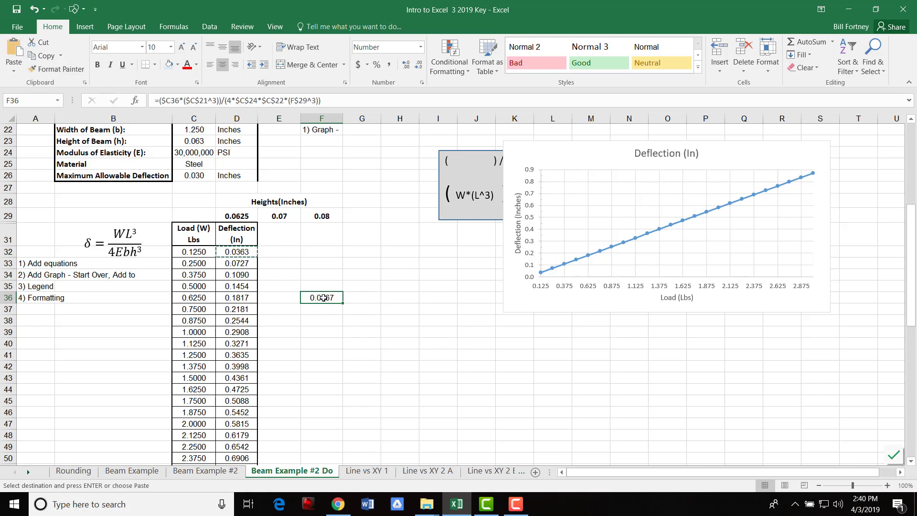
Step: Set the height in F29 to 0.0625 as a test and compare F36 with the original deflection column
click(324, 218)
text(.)
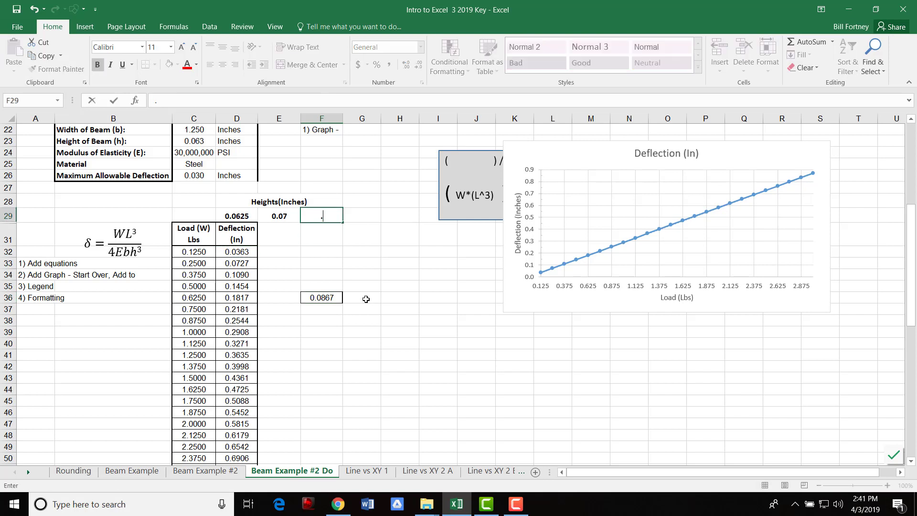
text(0625)
key(ctrl+Return)
key(Return)
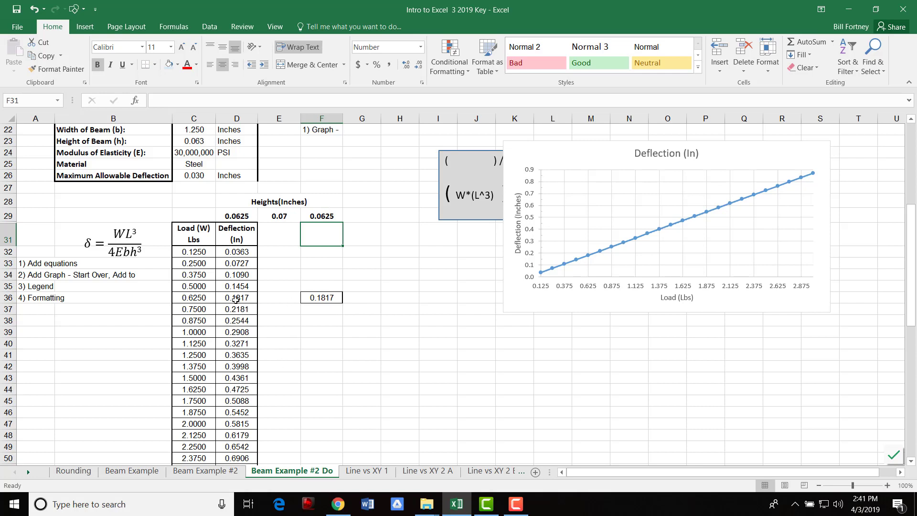
click(326, 296)
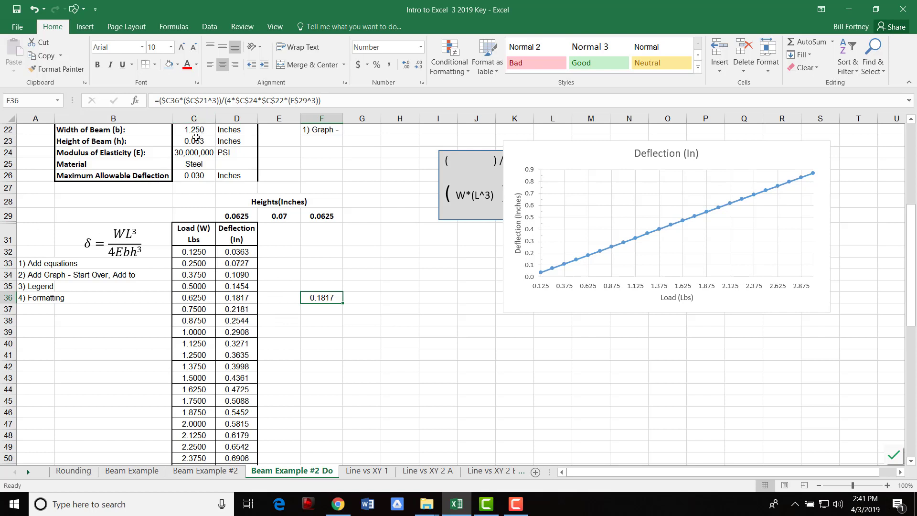
Step: Copy the deflection formula from D32 into the whole range D32:F55
scroll(196, 151, up, 1)
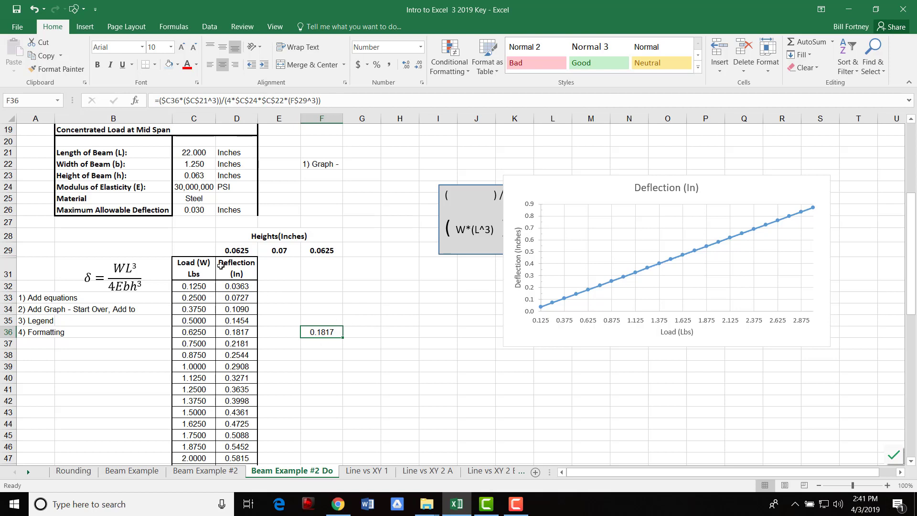
click(237, 287)
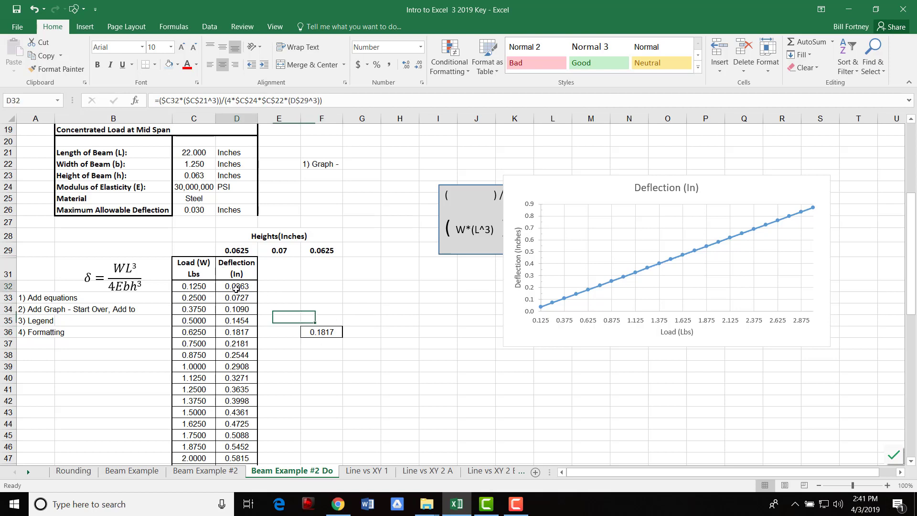
click(43, 55)
drag(236, 287, 314, 432)
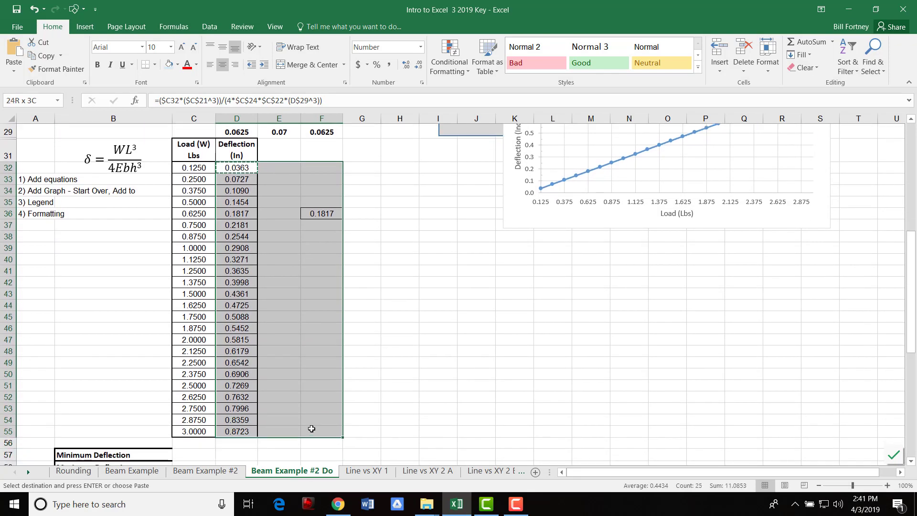
click(13, 51)
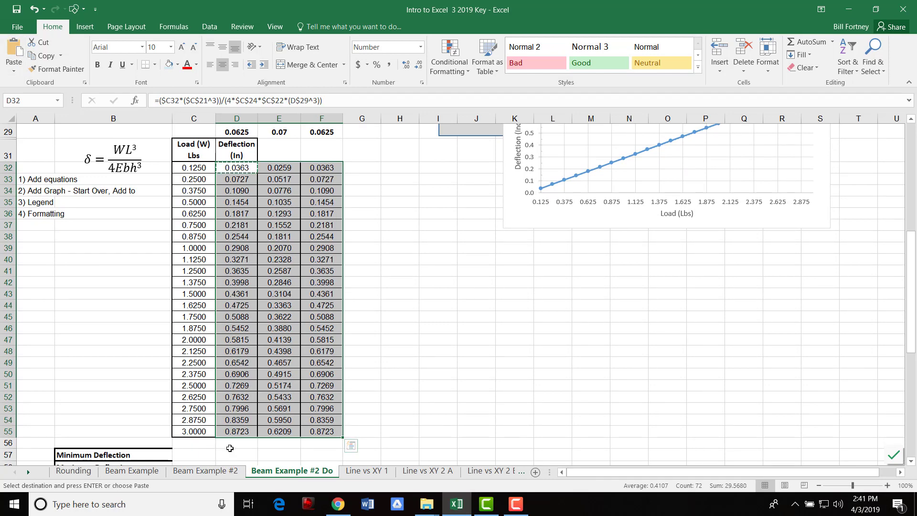
Step: Set the third beam height in F29 to 0.08
click(320, 132)
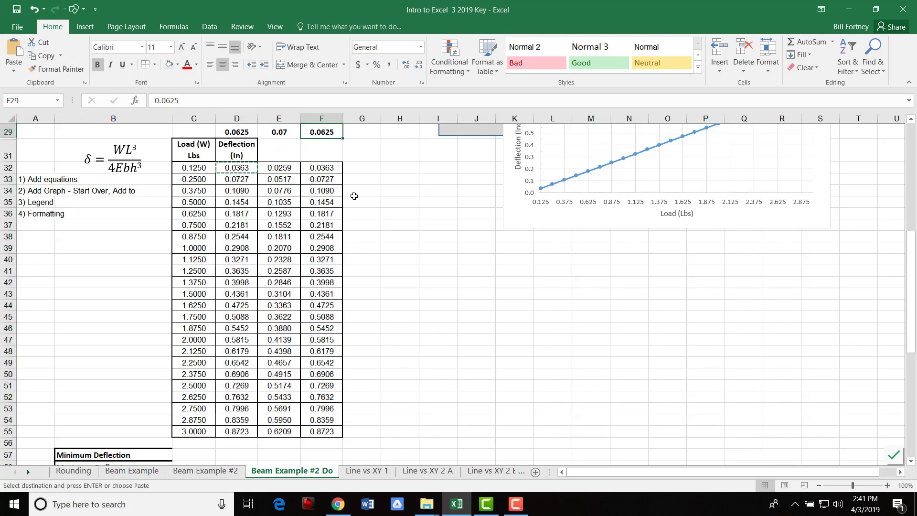
text(.08)
key(Return)
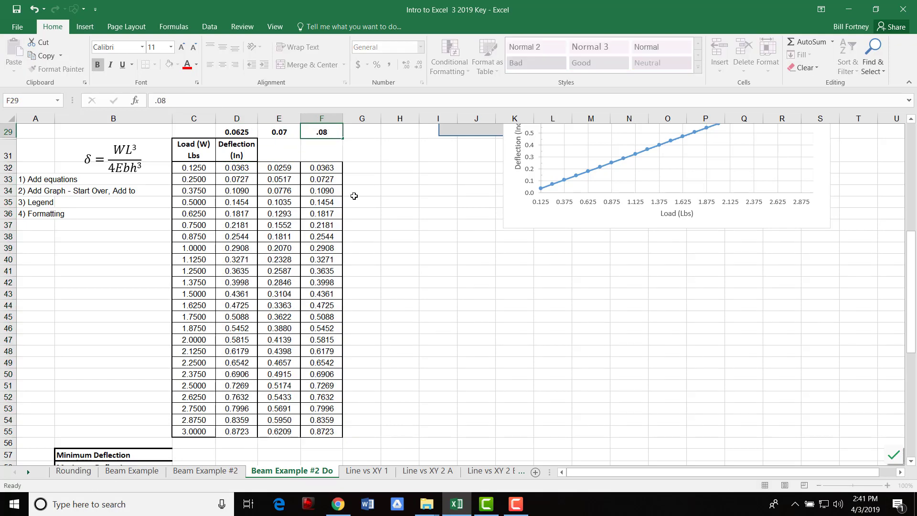
Step: Copy the "Deflection (In)" heading from D31 into E31 and F31
scroll(82, 359, up, 1)
scroll(82, 358, up, 2)
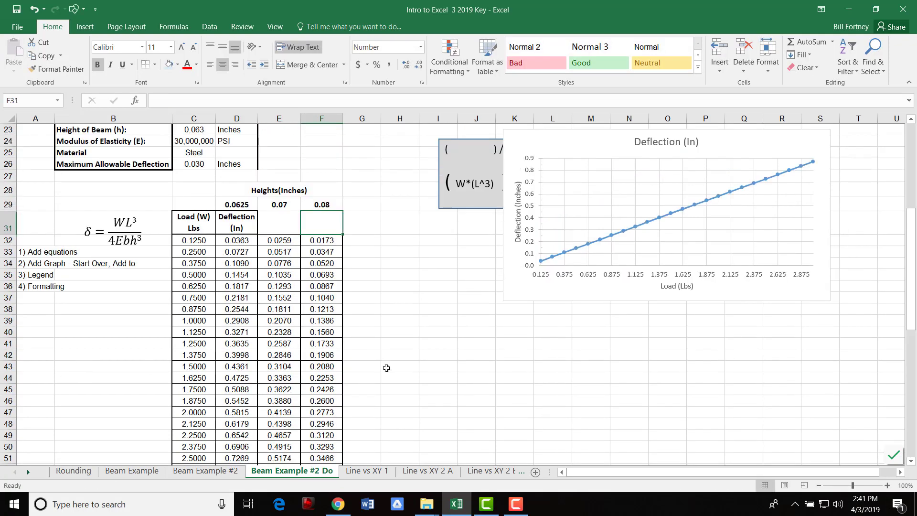
click(232, 218)
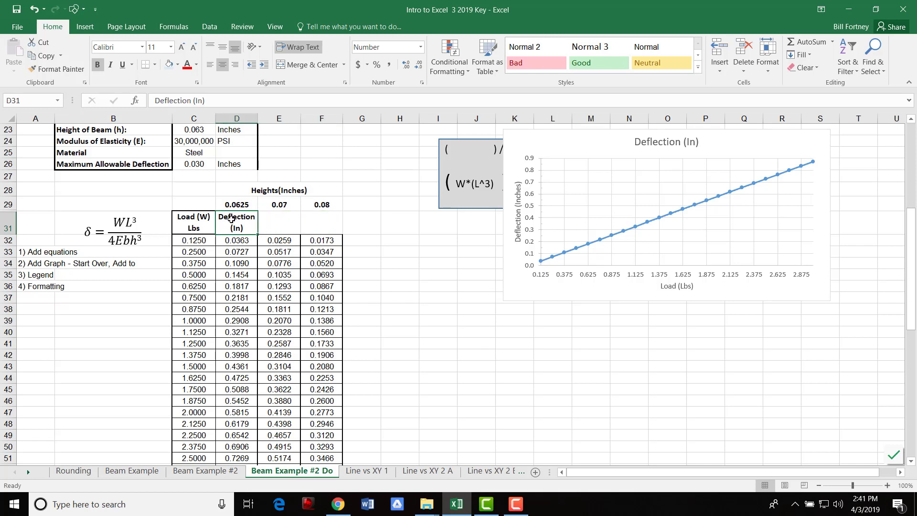
click(43, 55)
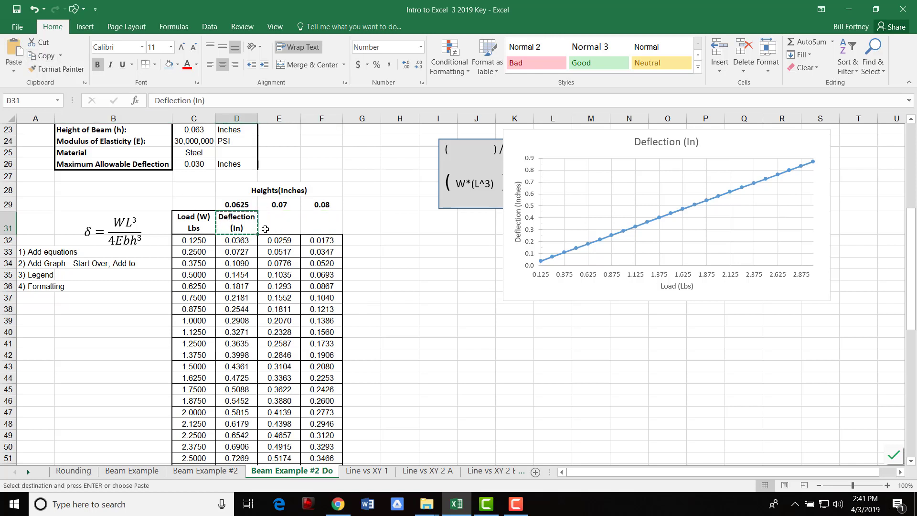
drag(279, 223, 321, 223)
click(15, 45)
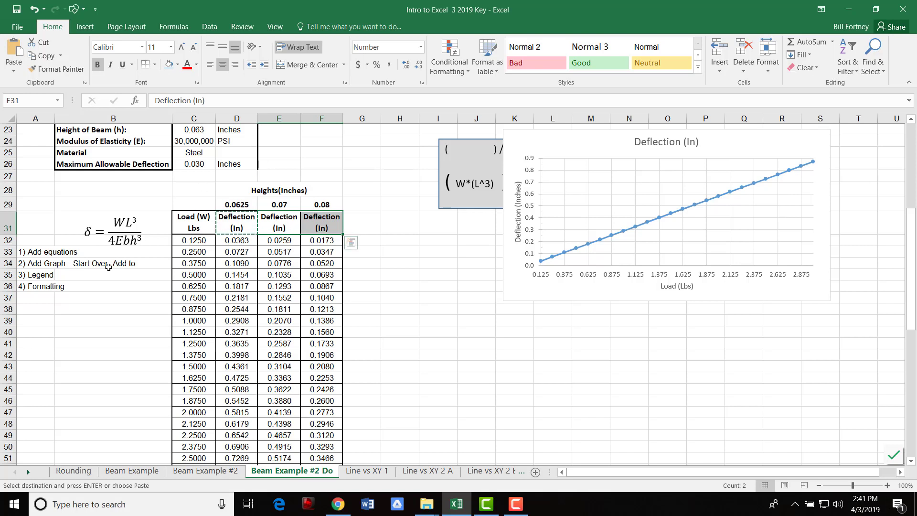
scroll(78, 277, down, 1)
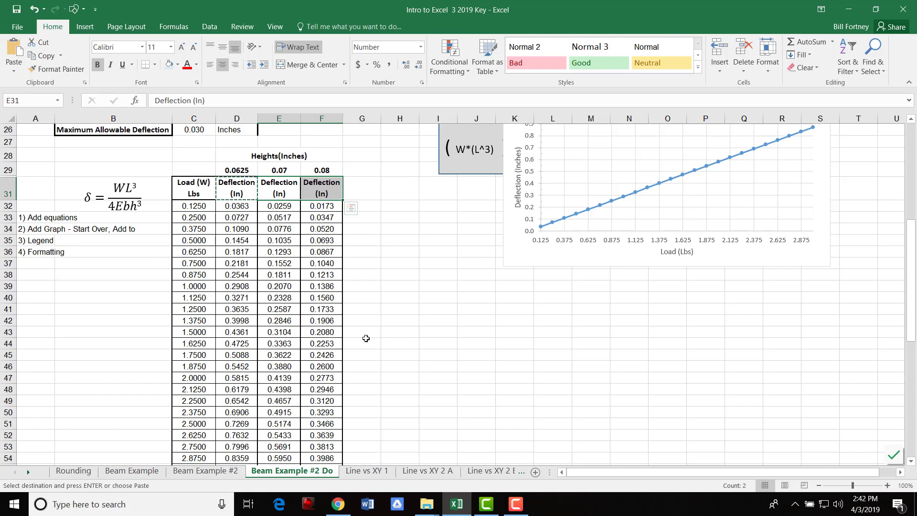
Step: Insert a scatter chart with straight lines and markers from C31:F55 and place it below the existing deflection chart
click(233, 209)
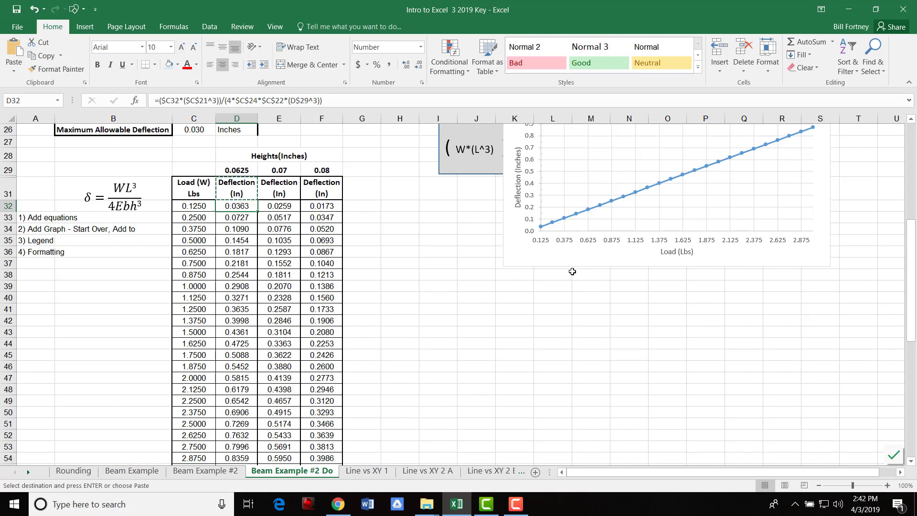
drag(570, 256, 476, 334)
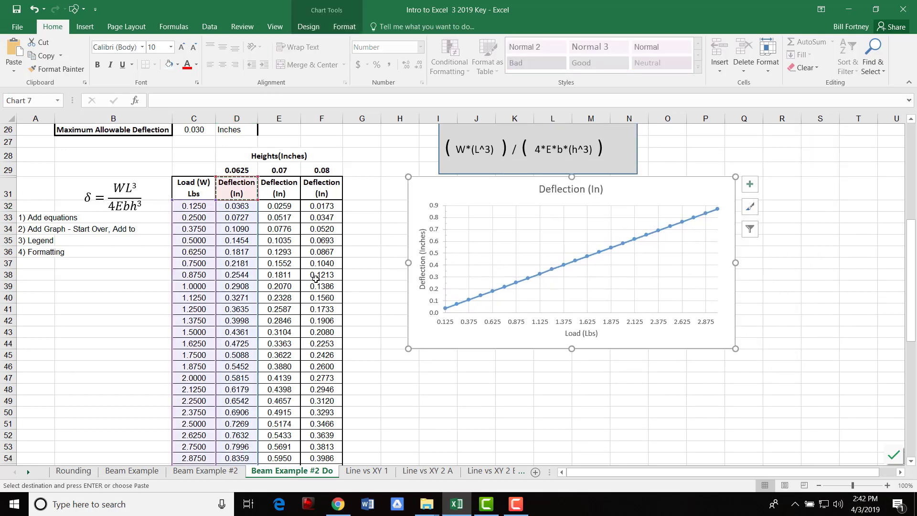
drag(181, 194, 313, 370)
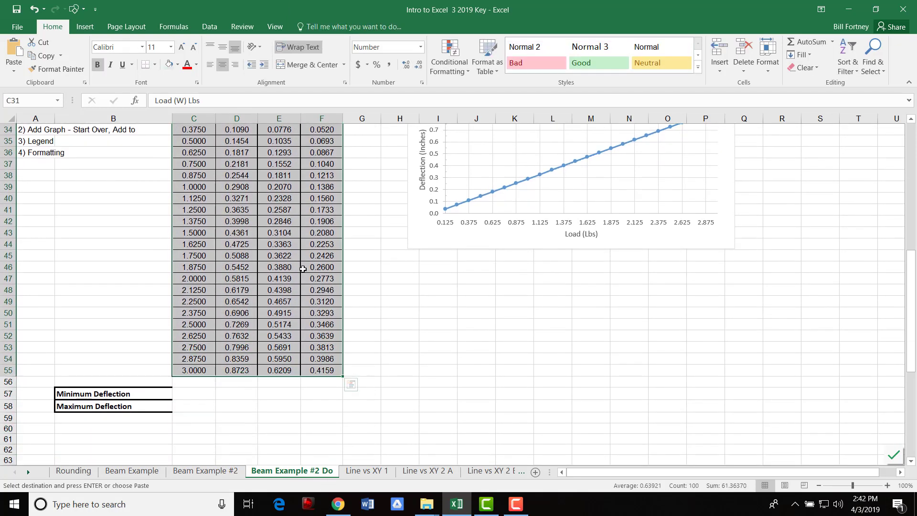
click(86, 29)
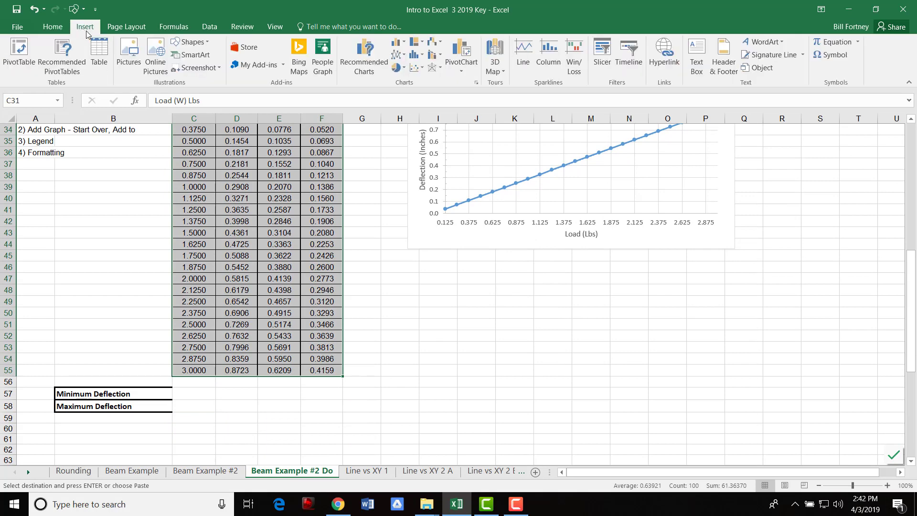
click(423, 67)
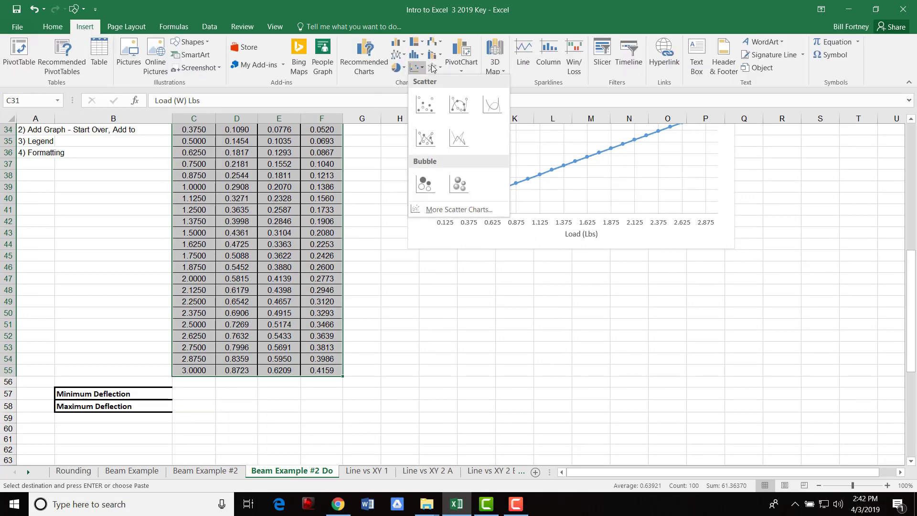
click(422, 140)
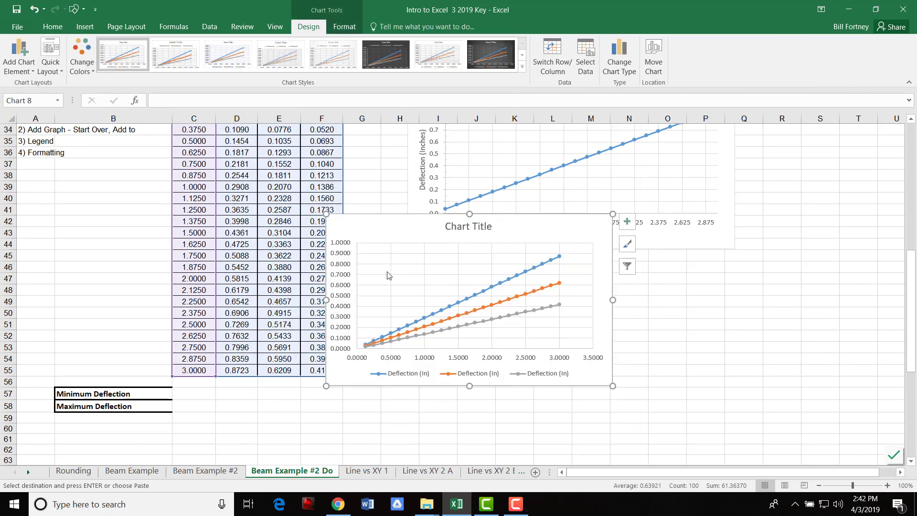
drag(389, 232, 475, 267)
scroll(585, 372, up, 1)
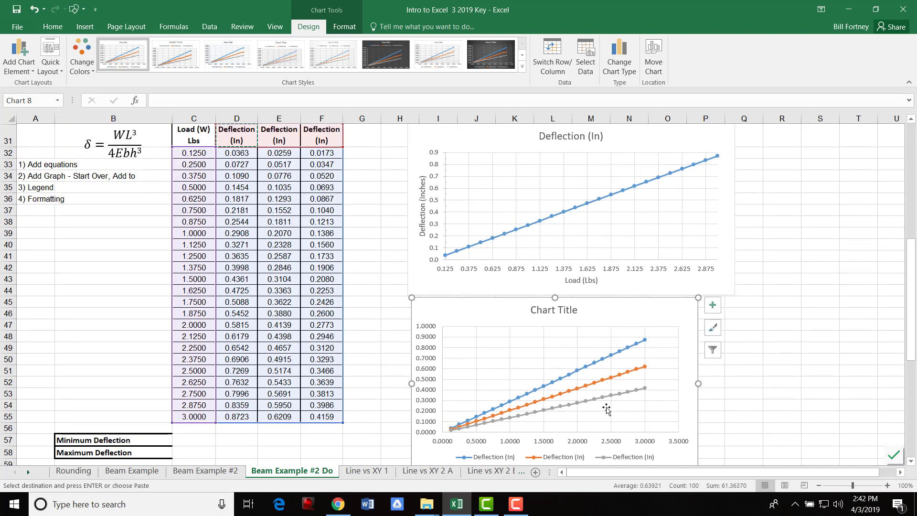
Step: Check which deflection column each of the three lines in the new chart takes its data from
click(596, 365)
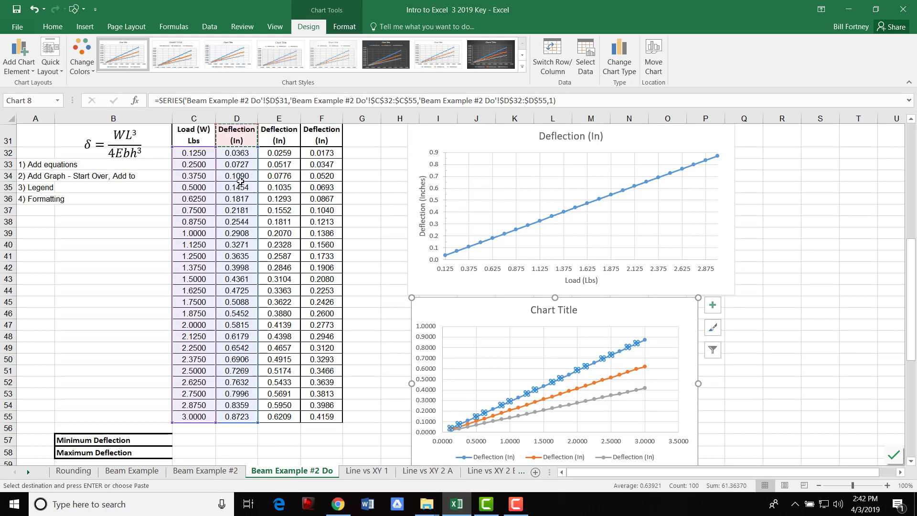
click(629, 374)
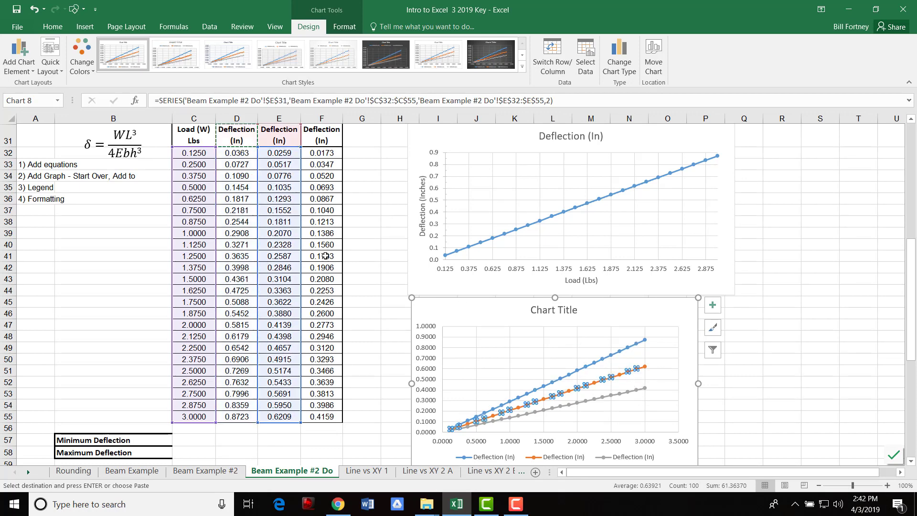
click(623, 393)
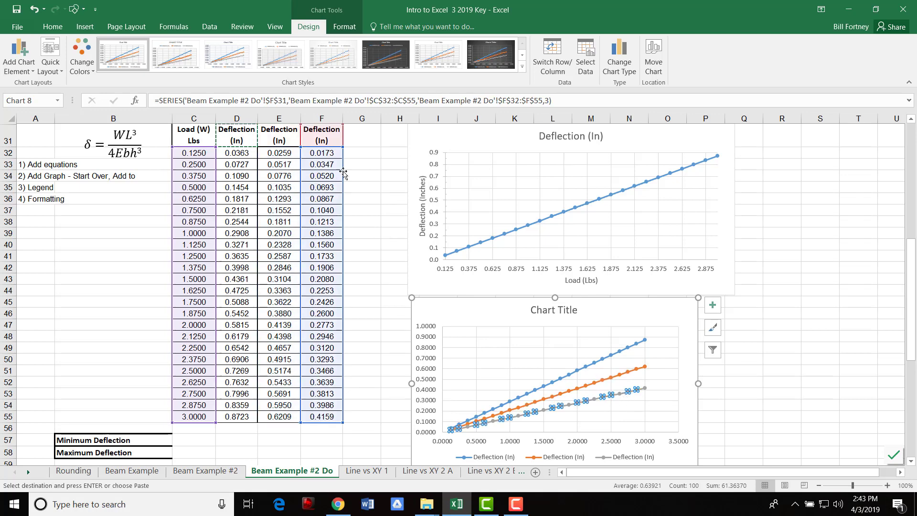
Step: Delete the new three-line chart and reposition the original single-line deflection chart beside the table
drag(640, 317, 596, 168)
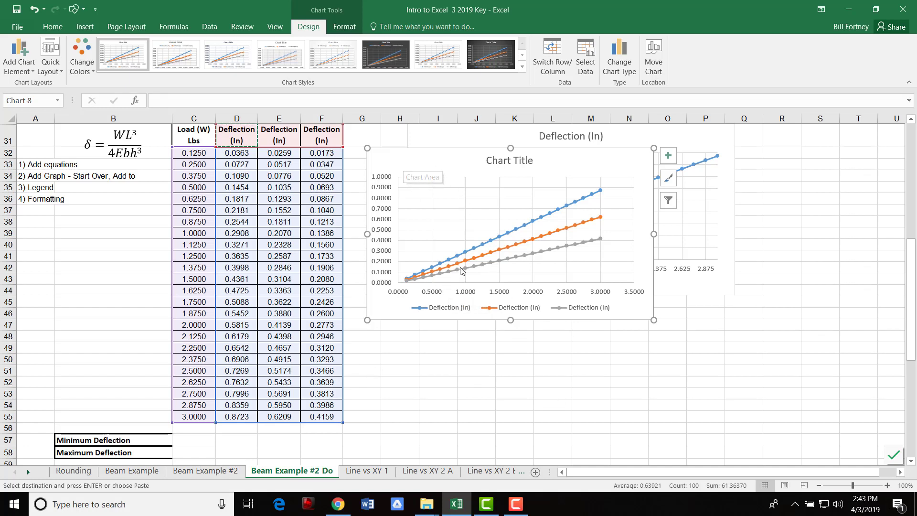
key(Delete)
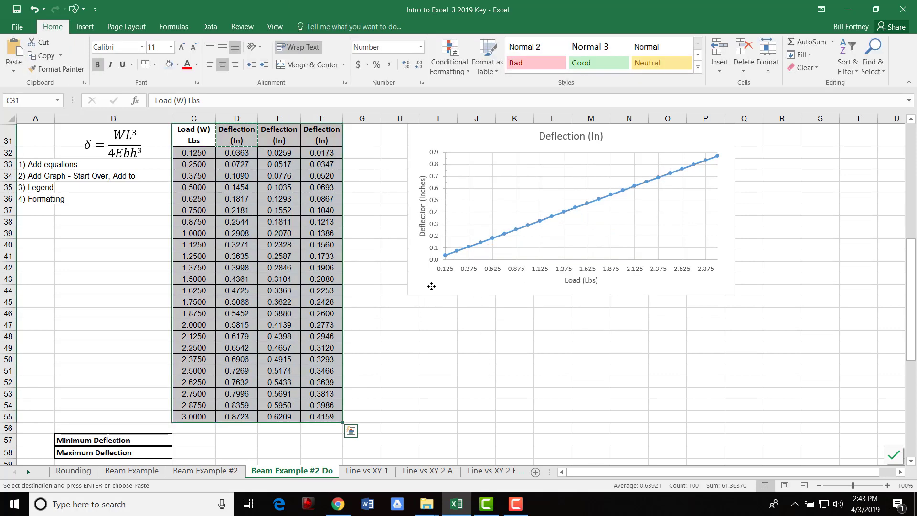
drag(432, 287, 404, 312)
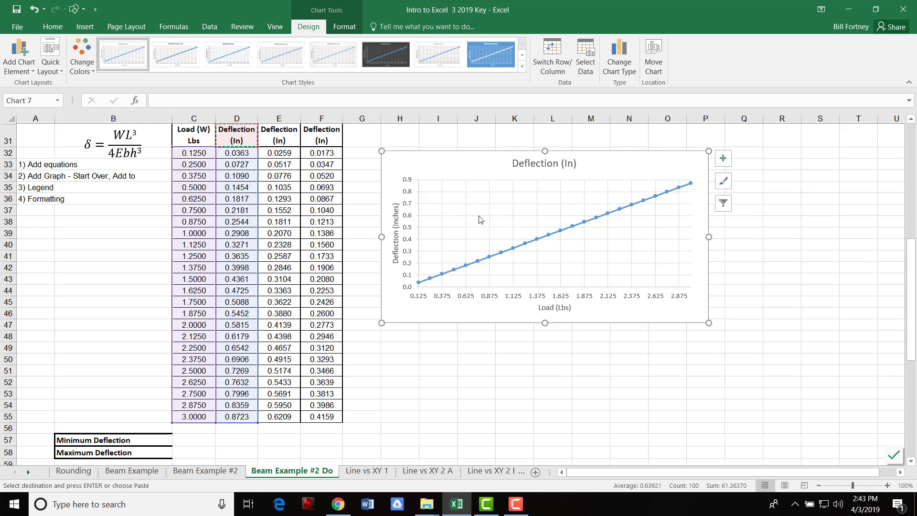
Step: Open the deflection chart's existing series for editing and review its X and Y value ranges
right_click(500, 210)
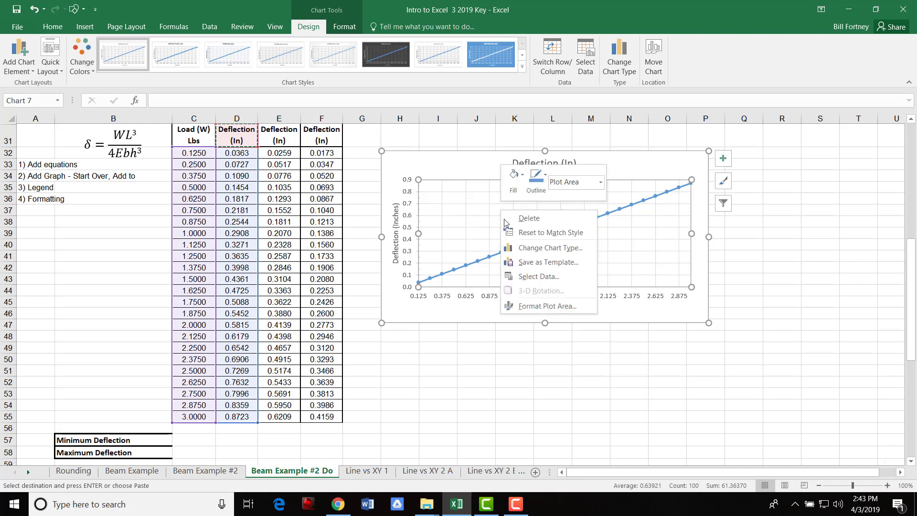
click(529, 277)
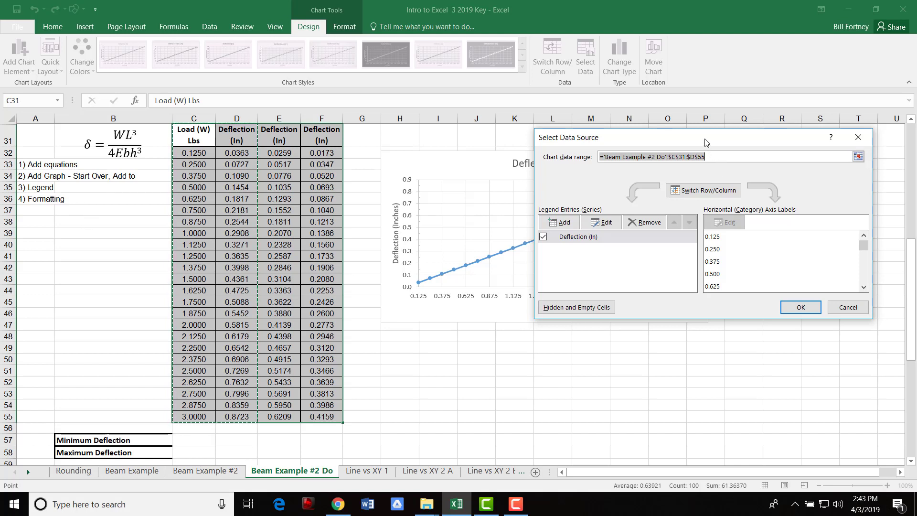
drag(707, 137, 598, 171)
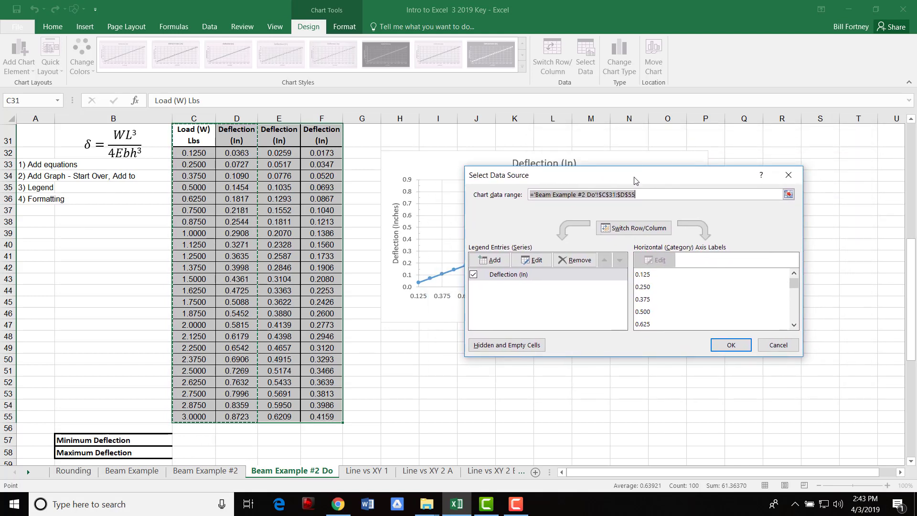
scroll(635, 185, up, 1)
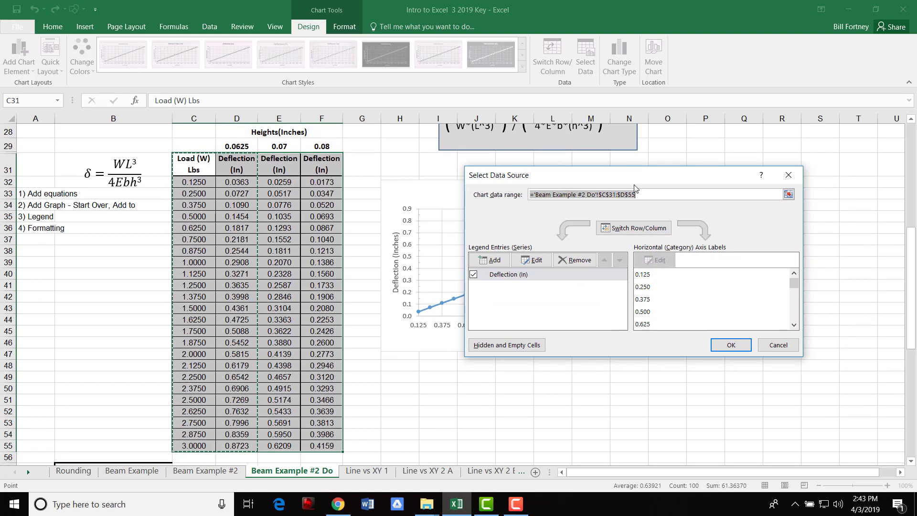
click(536, 261)
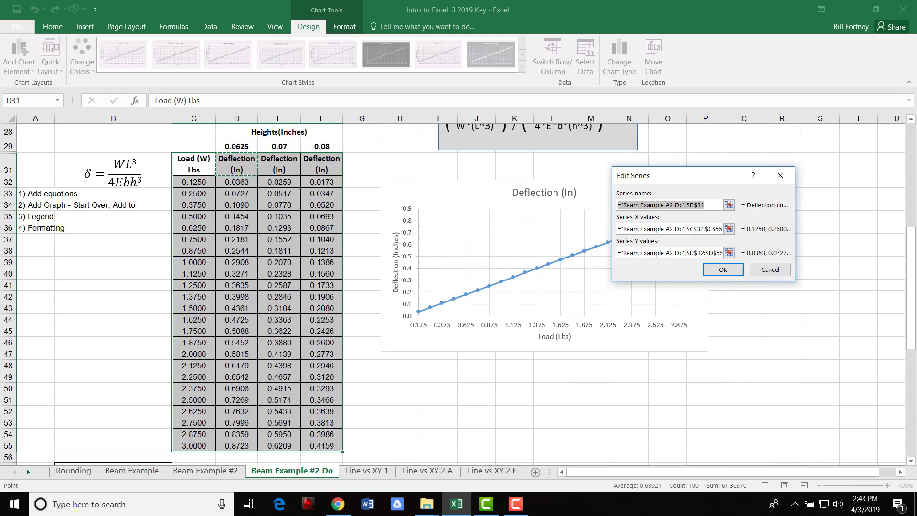
click(729, 230)
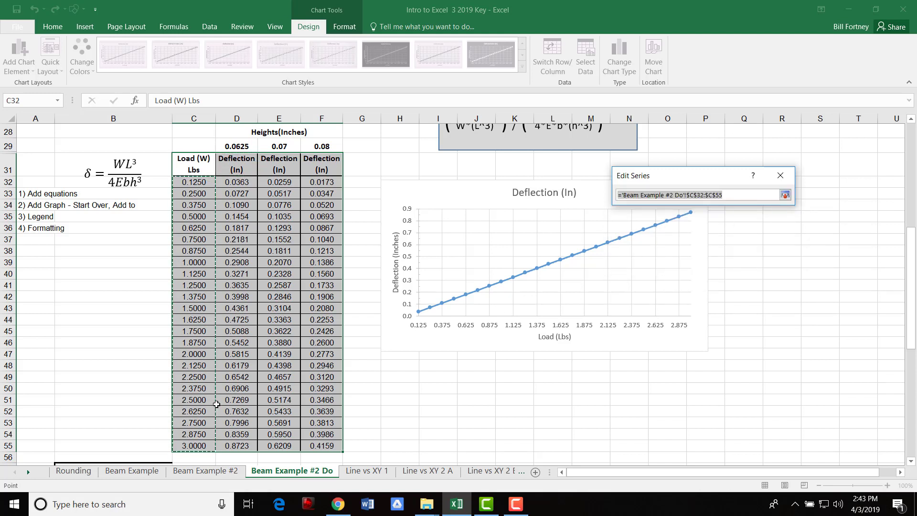
key(Return)
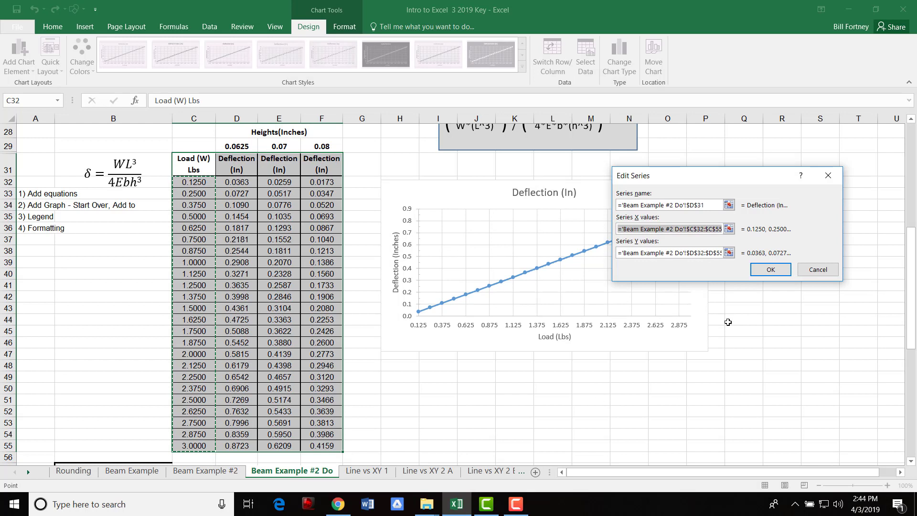
click(729, 253)
key(Return)
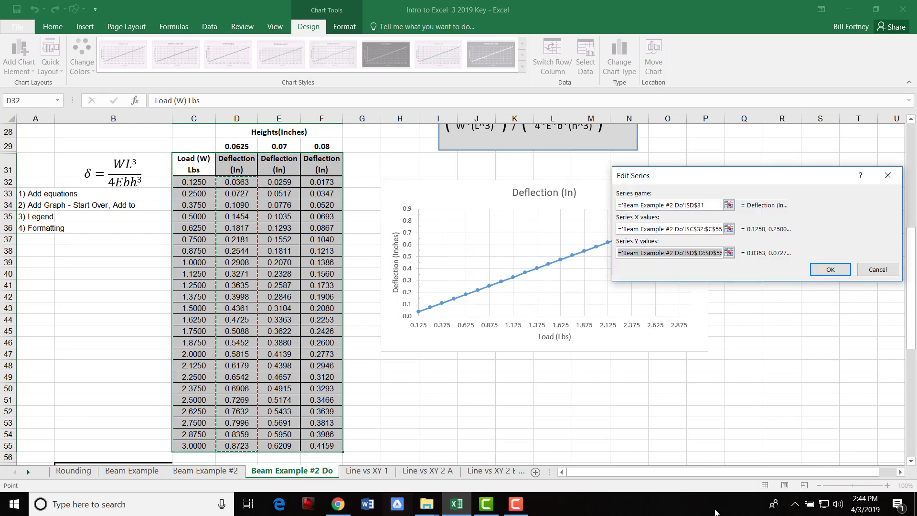
Step: Set the name of the existing chart series to the height in cell D29
click(729, 205)
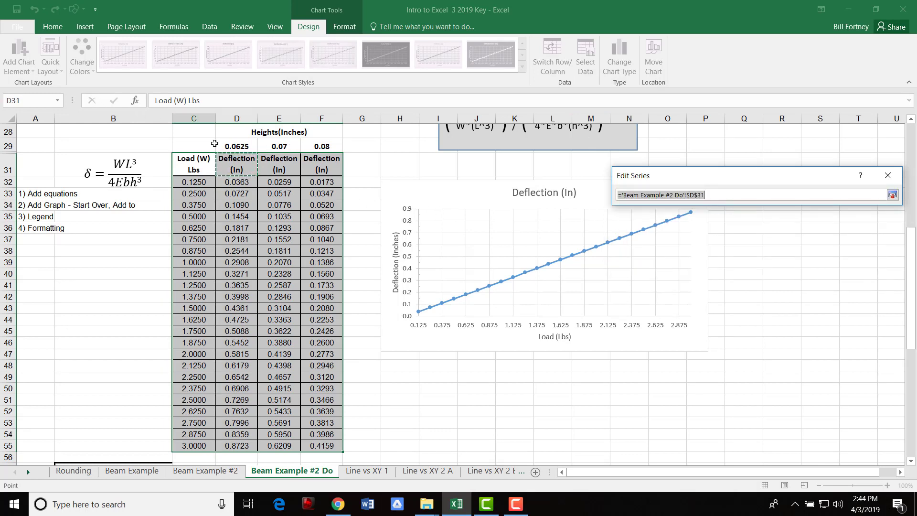
click(234, 146)
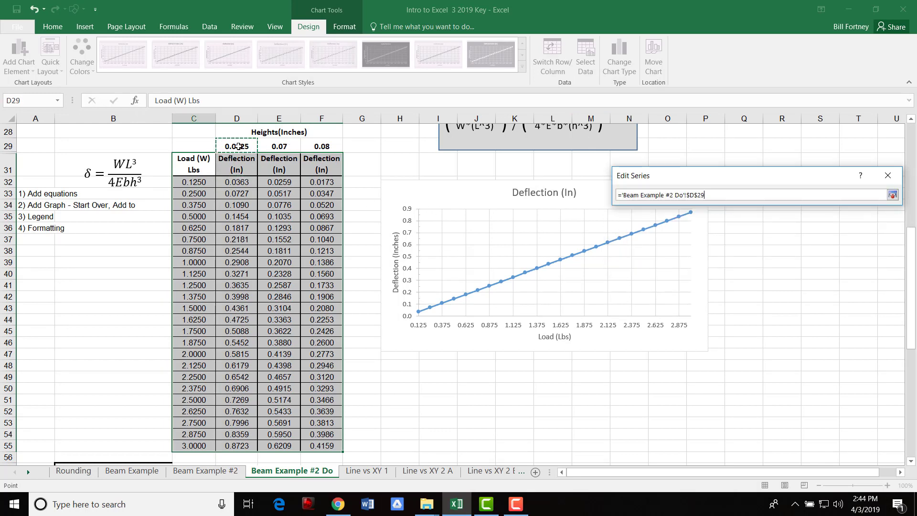
key(Return)
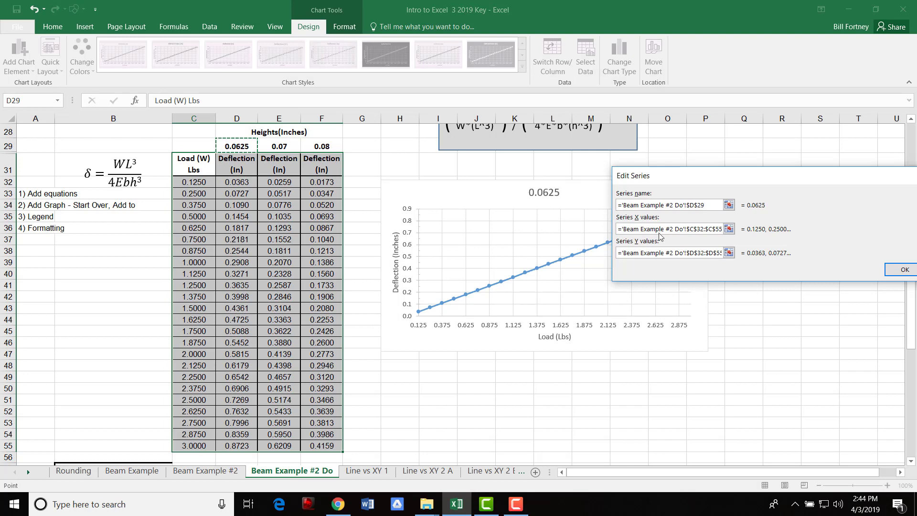
click(905, 271)
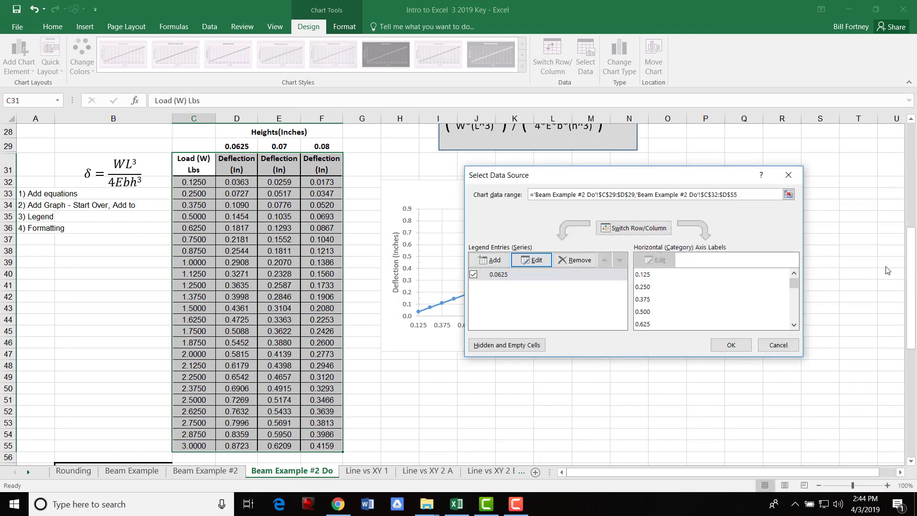
Step: Add a second chart series named from E29, with X values C32:C55 and Y values E32:E55
click(491, 261)
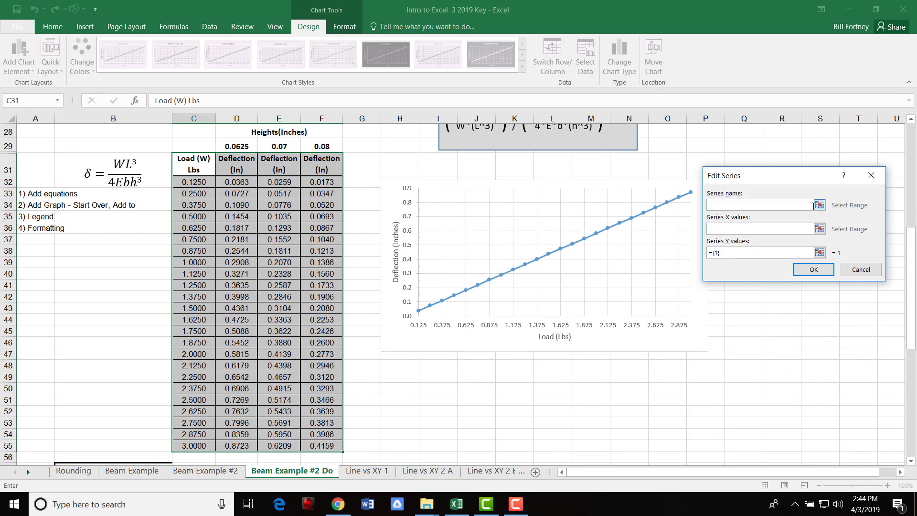
click(820, 205)
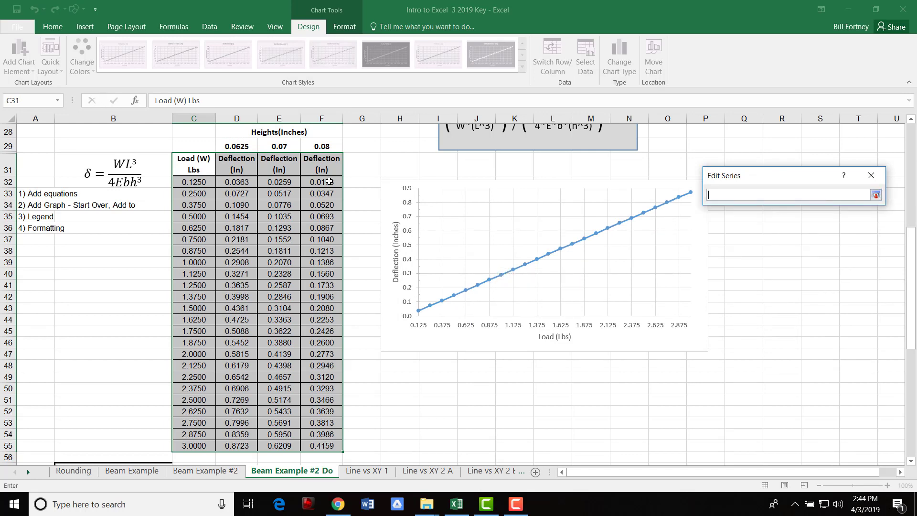
click(275, 145)
click(877, 194)
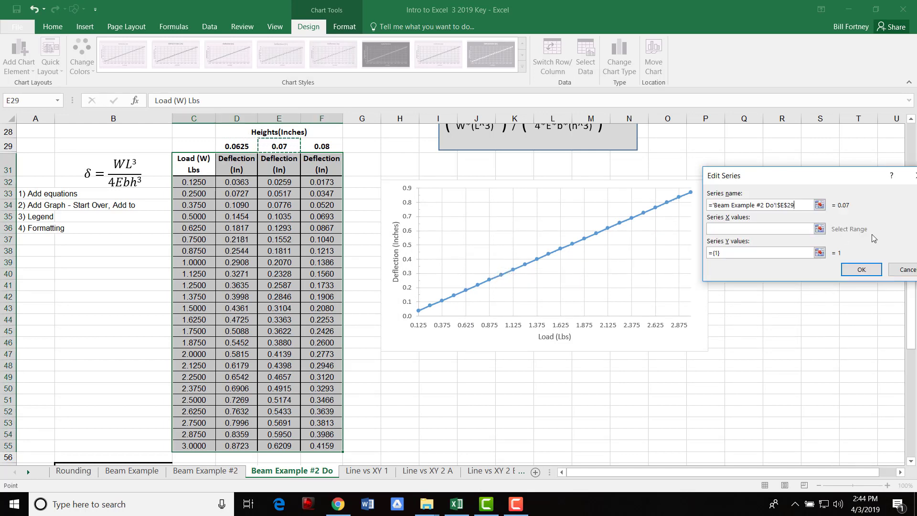
click(820, 230)
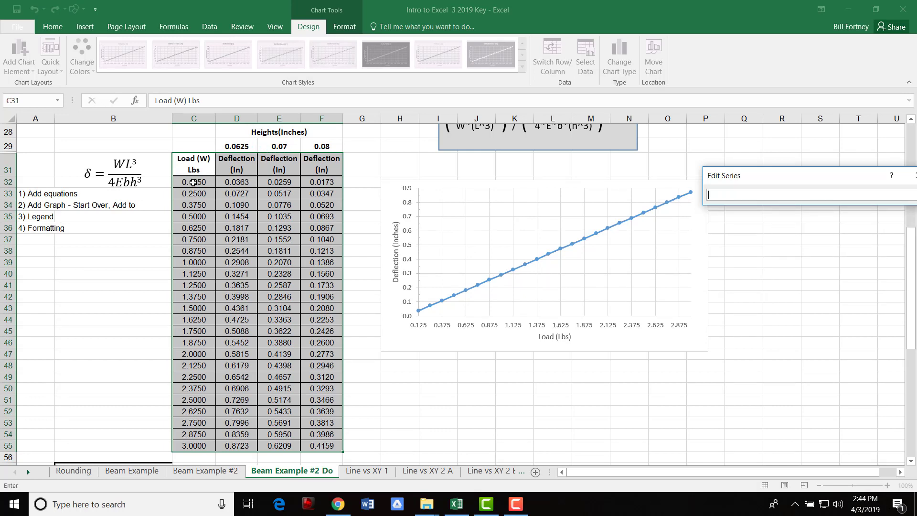
drag(193, 182, 198, 445)
key(Return)
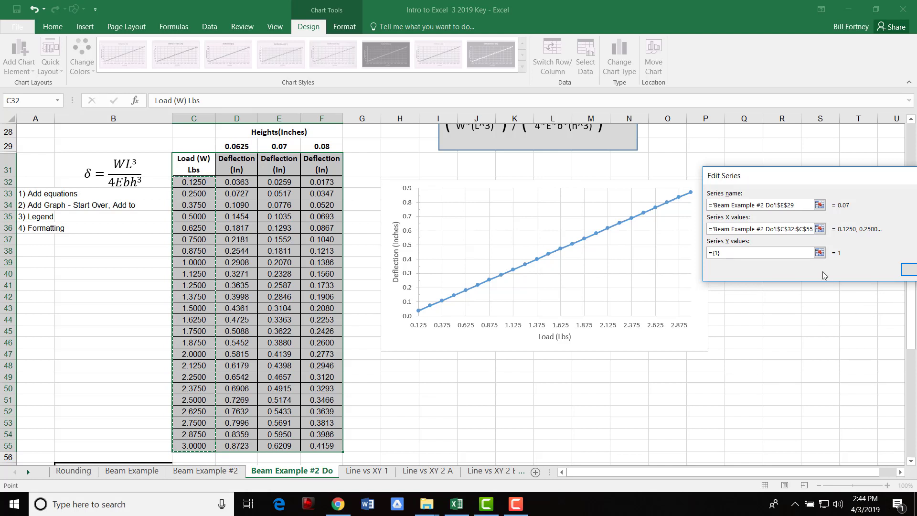
click(820, 253)
drag(275, 181, 287, 445)
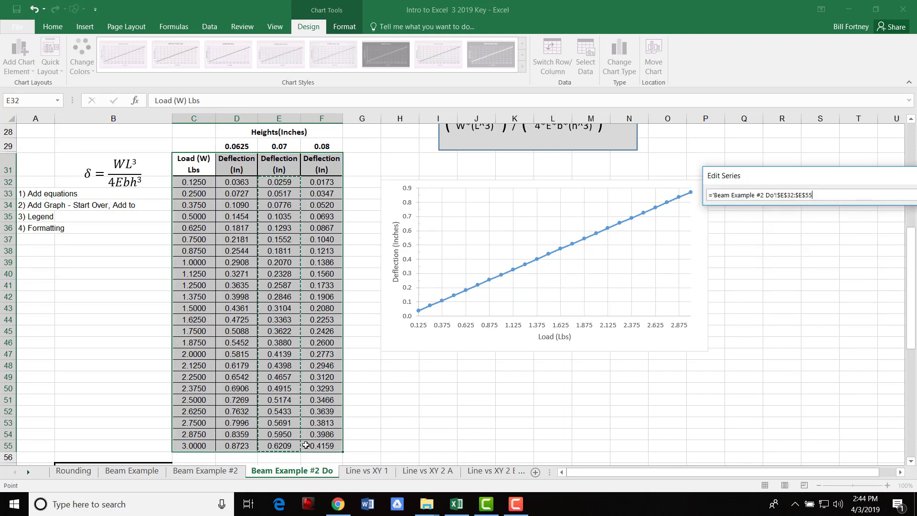
key(Return)
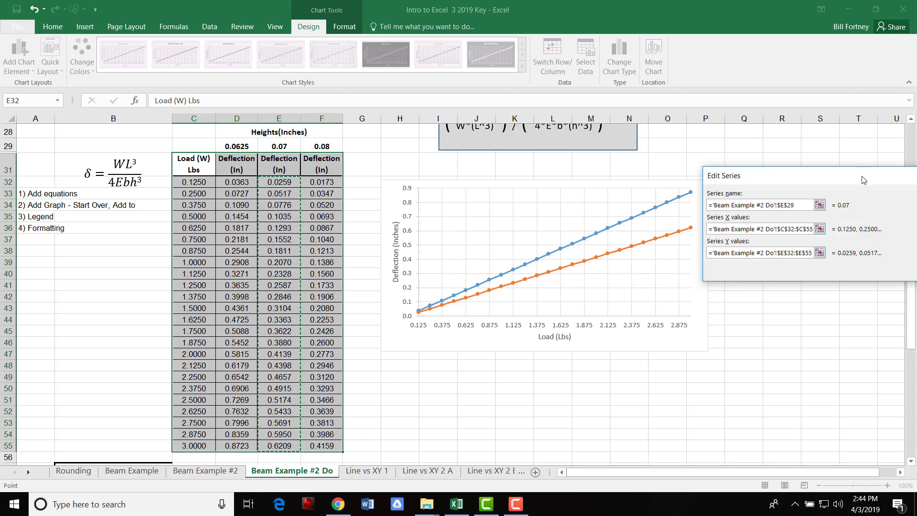
click(821, 277)
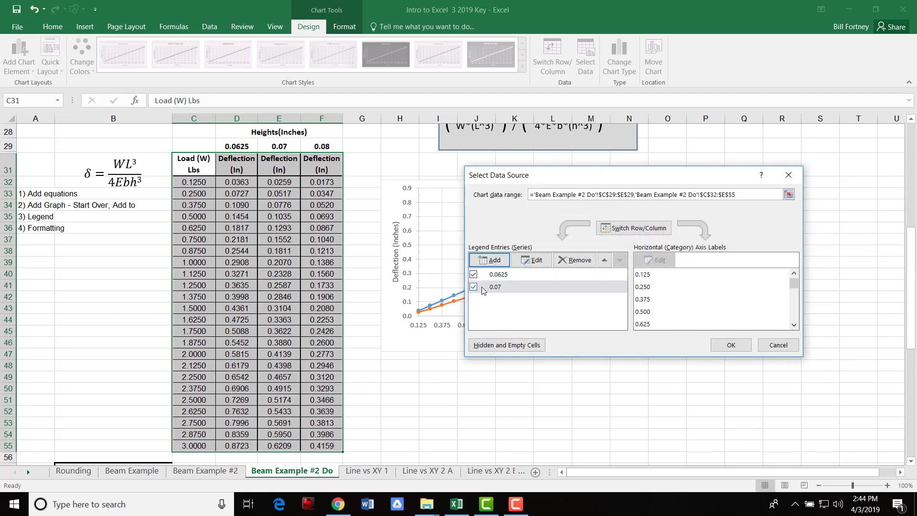
Step: Add a third chart series named from F29, with X values C32:C55 and Y values F32:F55, and apply the data source changes
click(506, 262)
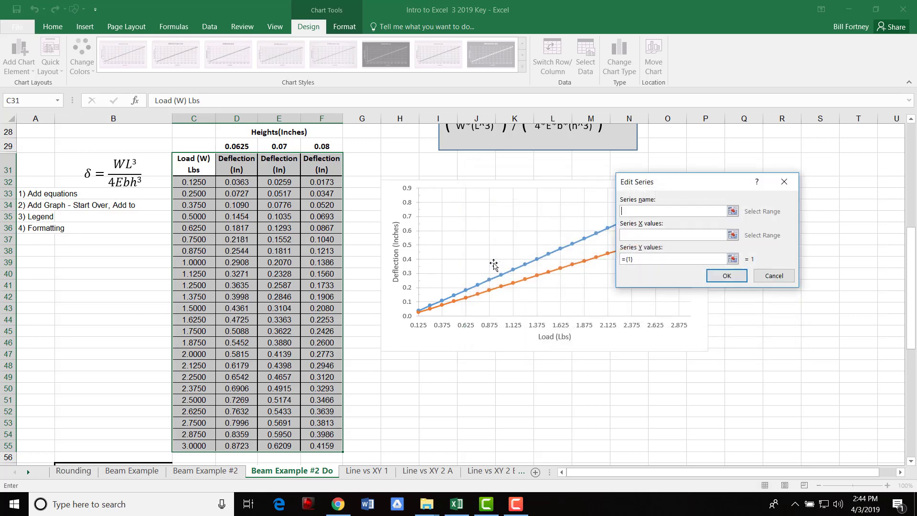
click(733, 211)
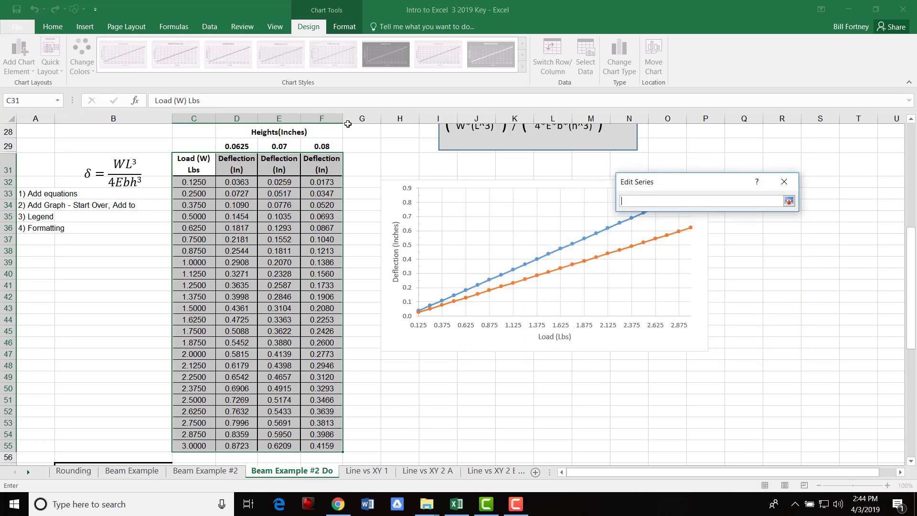
click(323, 146)
key(Return)
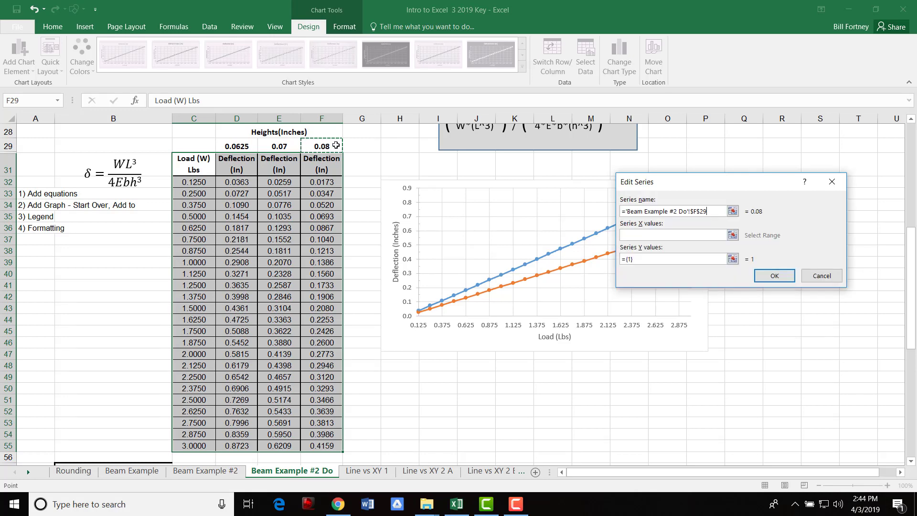
click(733, 235)
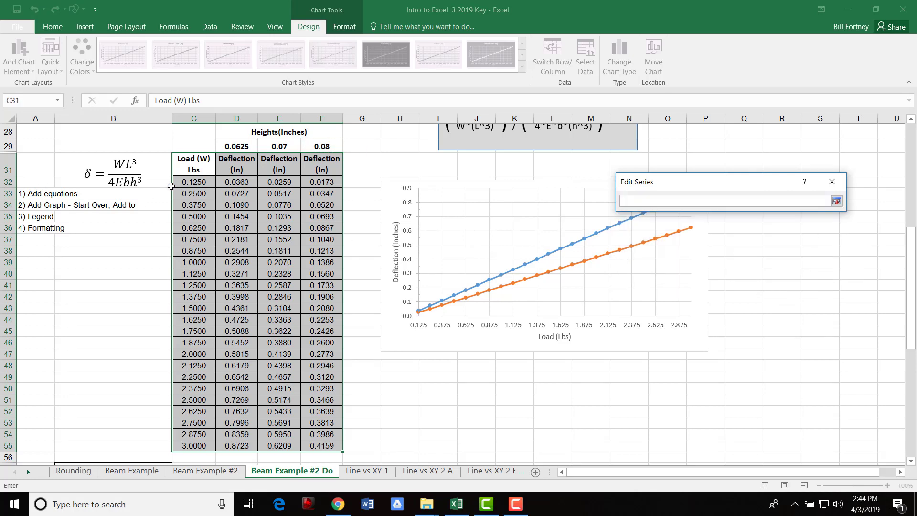
drag(194, 180, 193, 393)
key(Return)
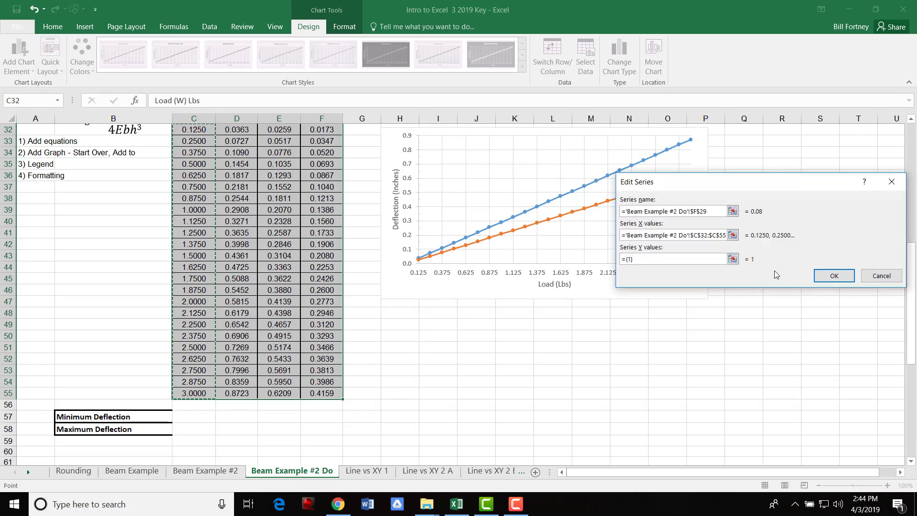
click(733, 259)
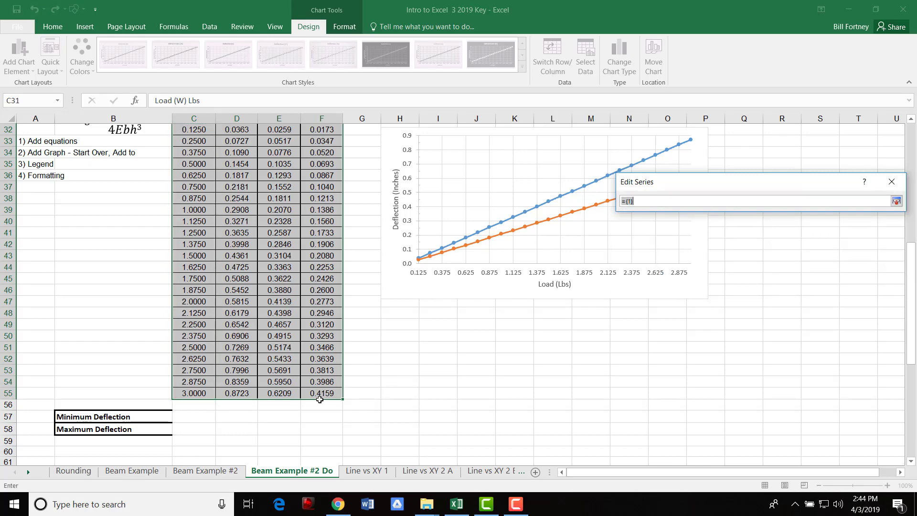
drag(320, 399, 320, 199)
key(Return)
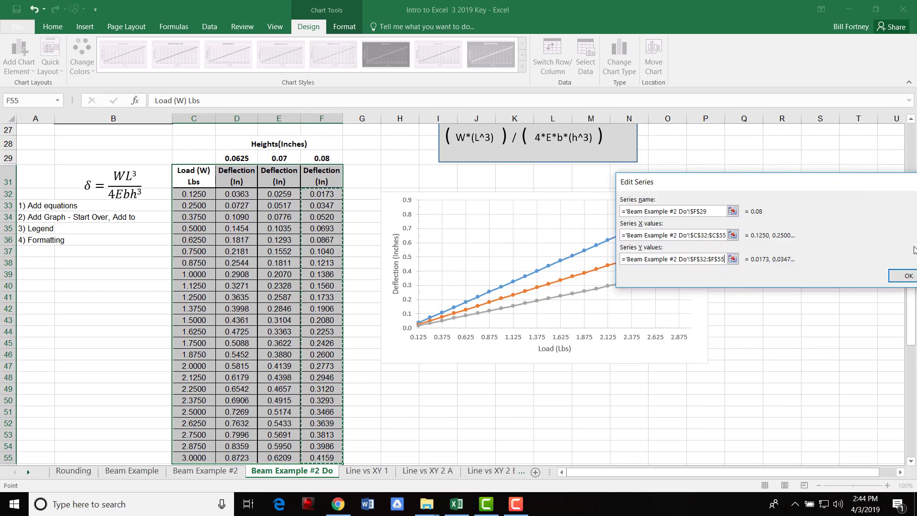
click(907, 277)
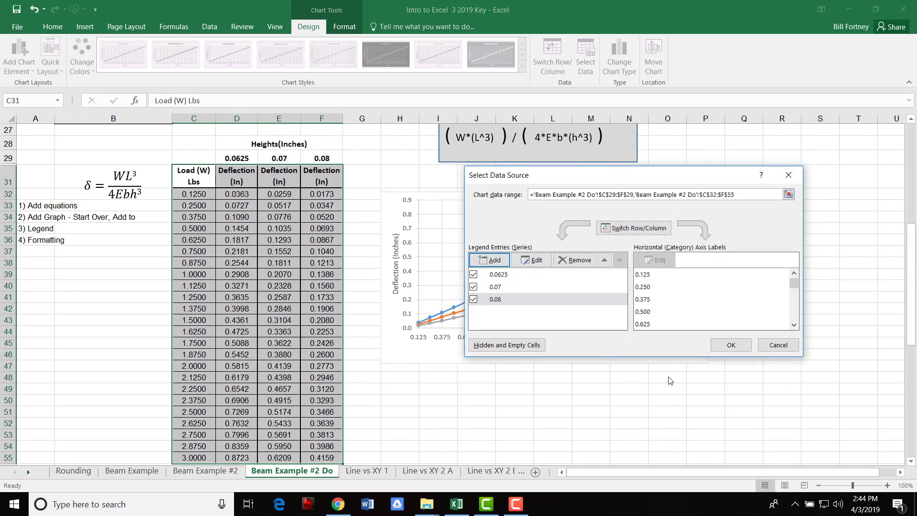
click(723, 345)
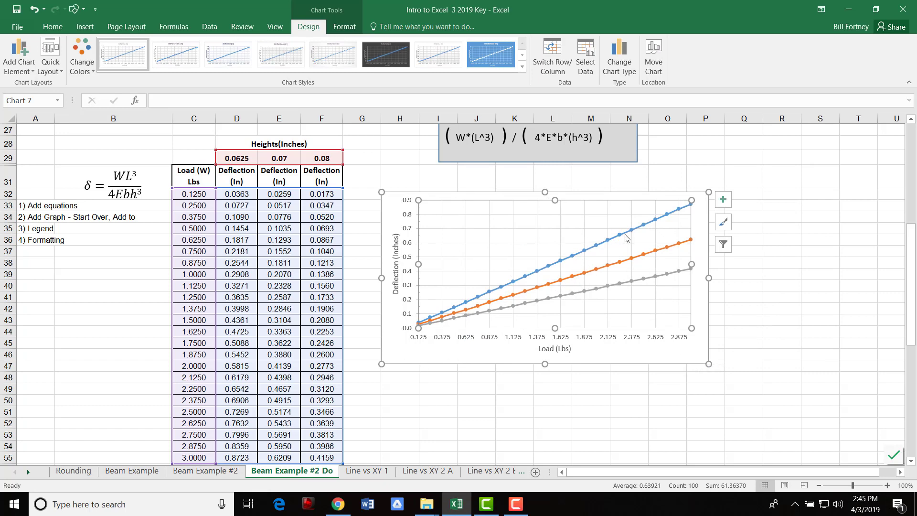
Step: Check the finished chart on the Beam Example #2 sheet and add a legend at the bottom of the Beam Example #2 Do chart
click(217, 471)
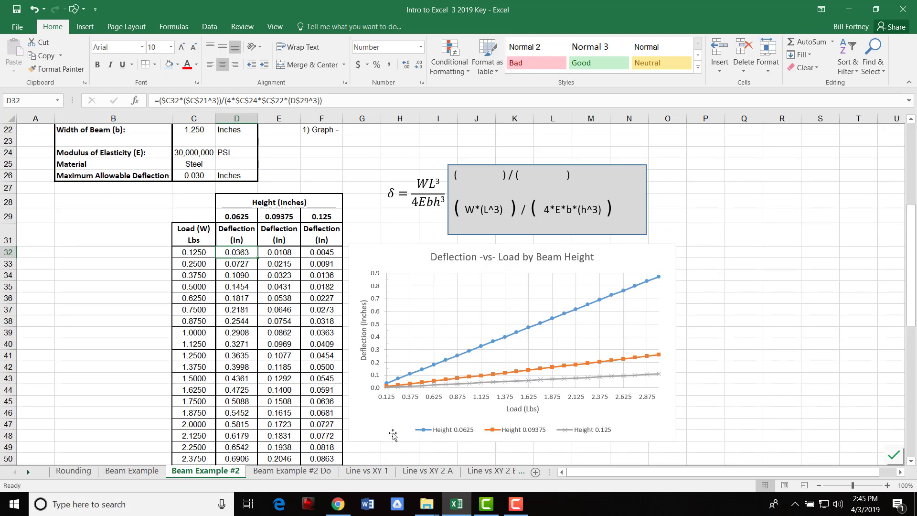
click(303, 473)
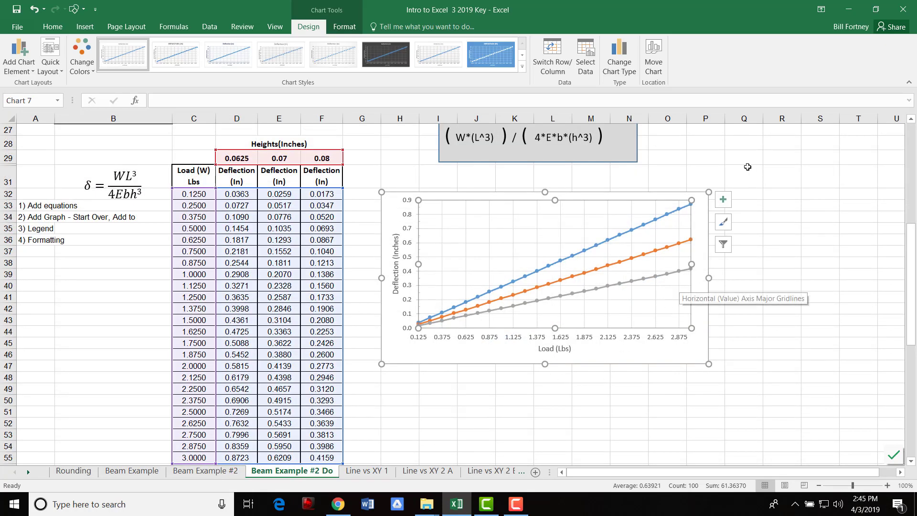
click(724, 200)
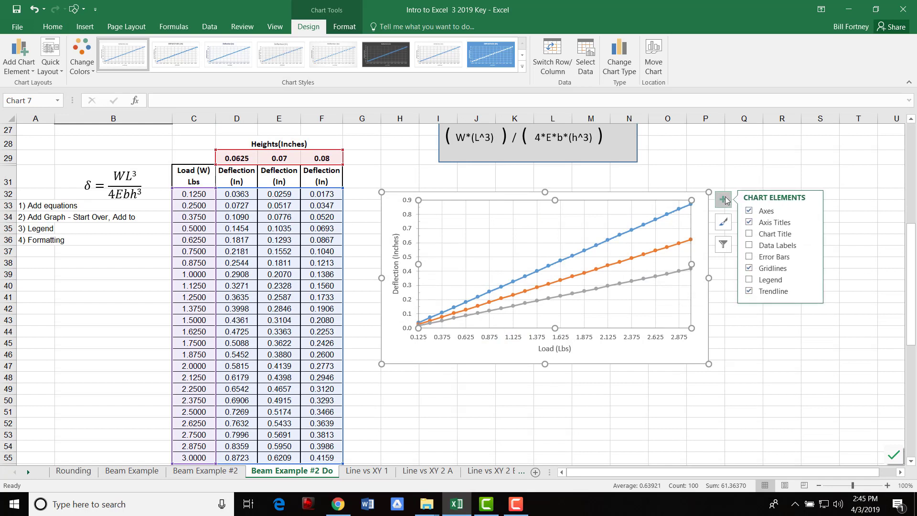
click(812, 280)
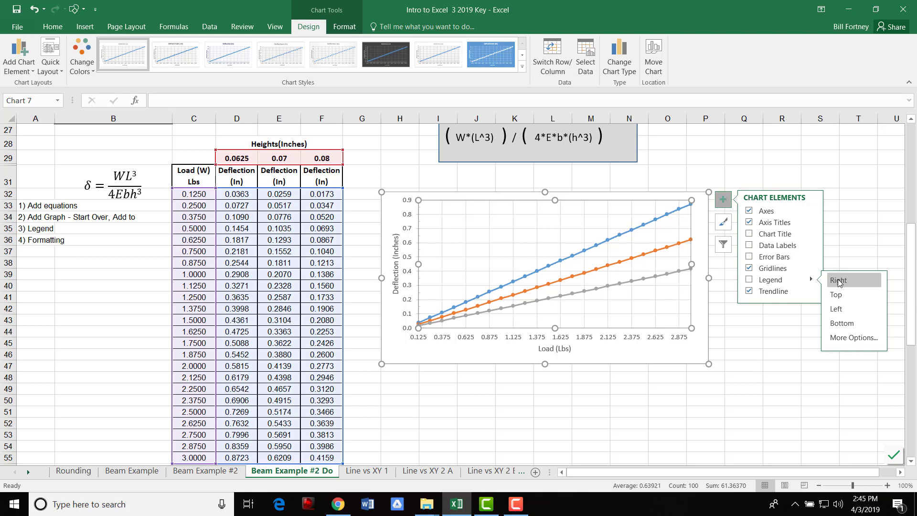
click(842, 323)
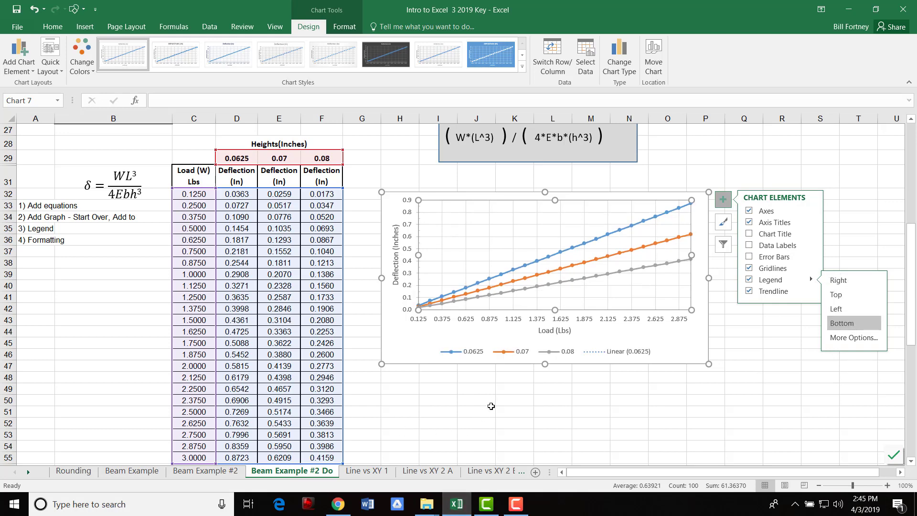
drag(491, 407, 491, 405)
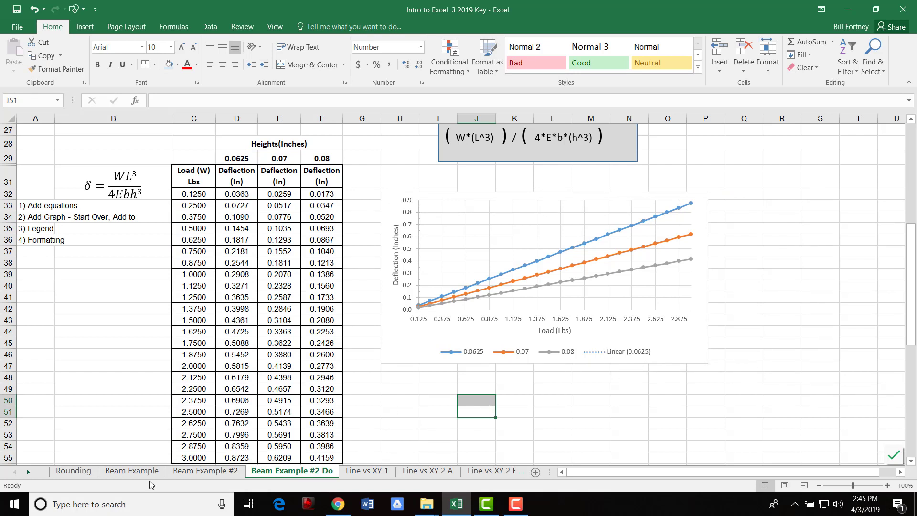
Step: Delete the linear trendline of the 0.0625 series from the Beam Example #2 Do chart
click(136, 473)
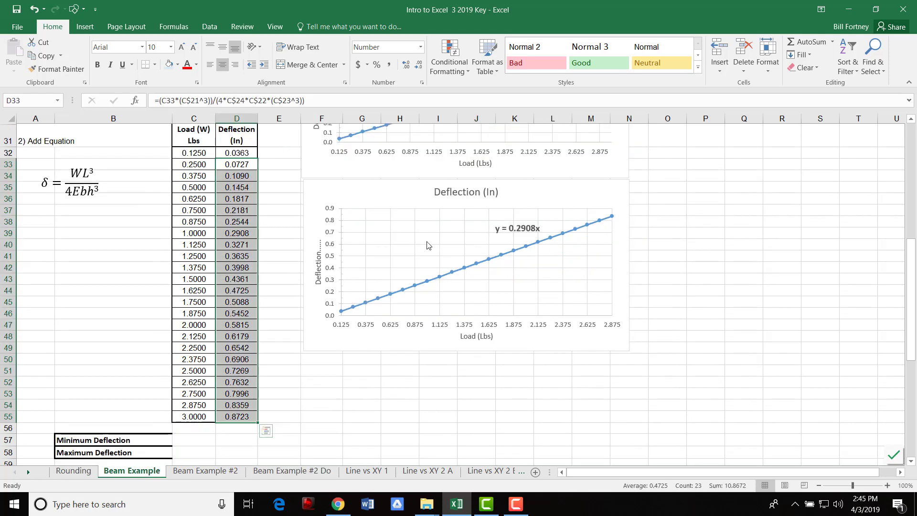
click(306, 472)
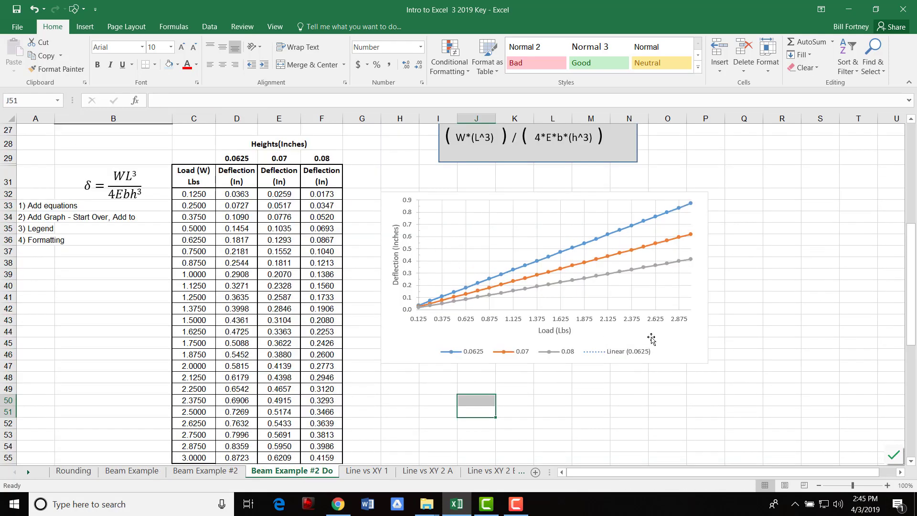
click(616, 236)
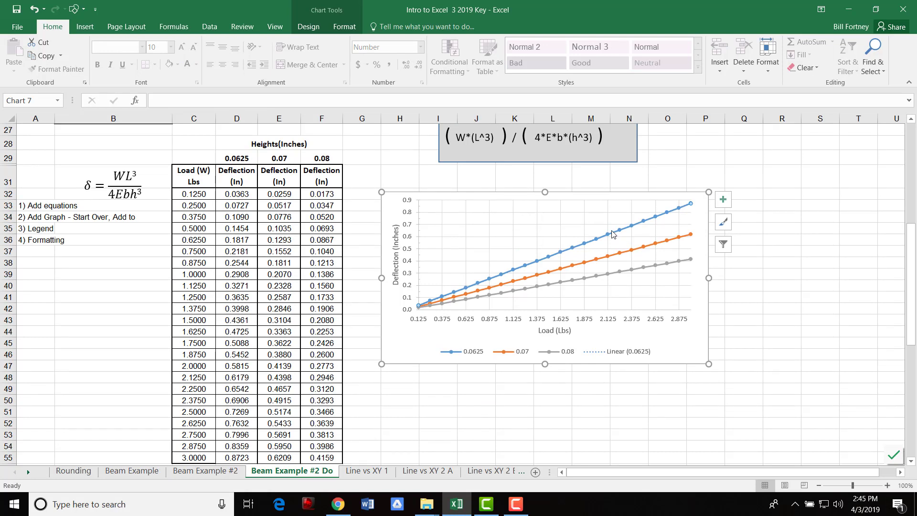
key(Delete)
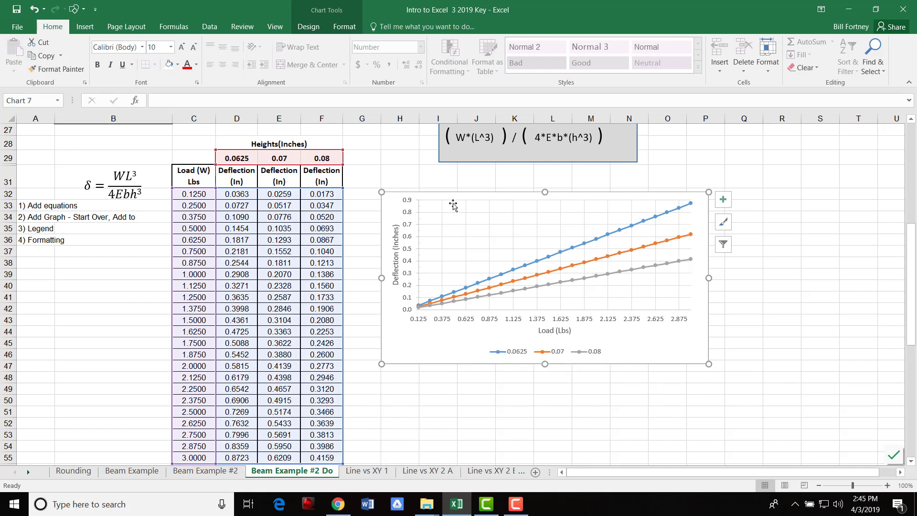
Step: Set the third beam height in cell F29 to 0.1
click(319, 157)
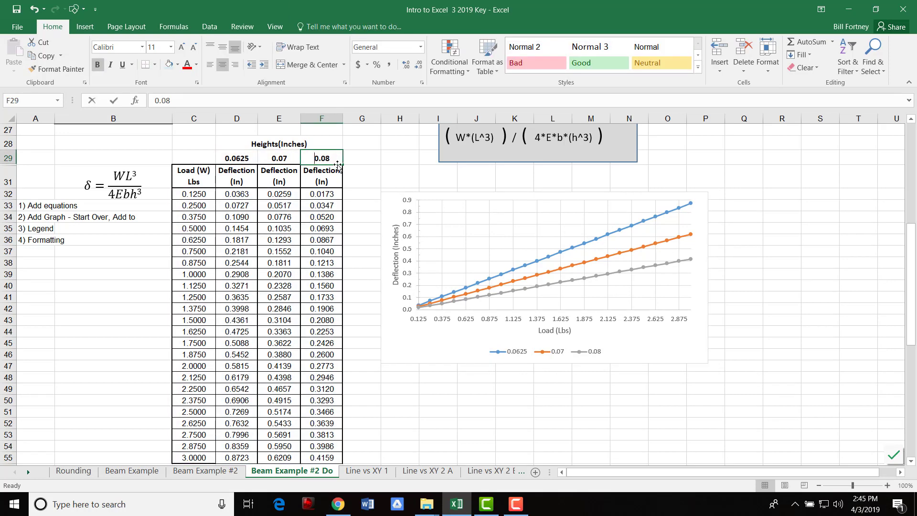
text(.1)
key(Return)
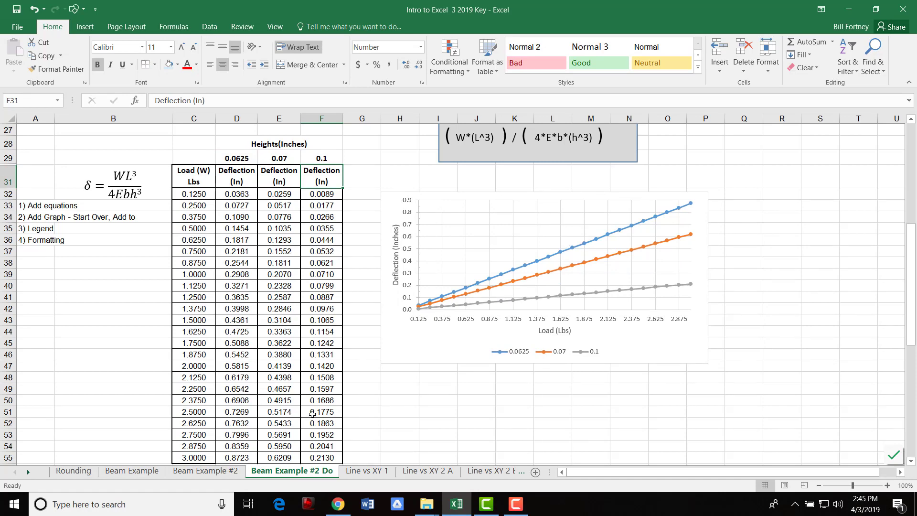
Step: Compare the chart's legend names and line markers with the finished chart on the Beam Example #2 sheet
click(208, 472)
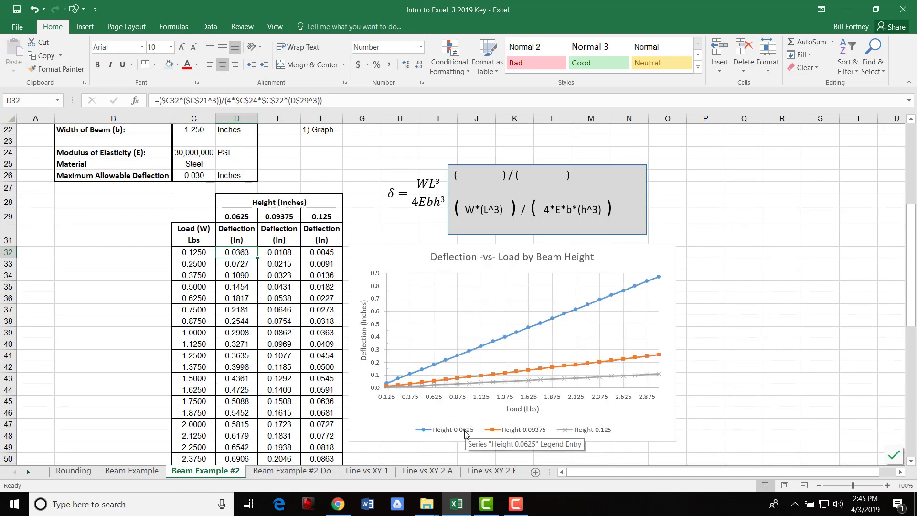
click(303, 474)
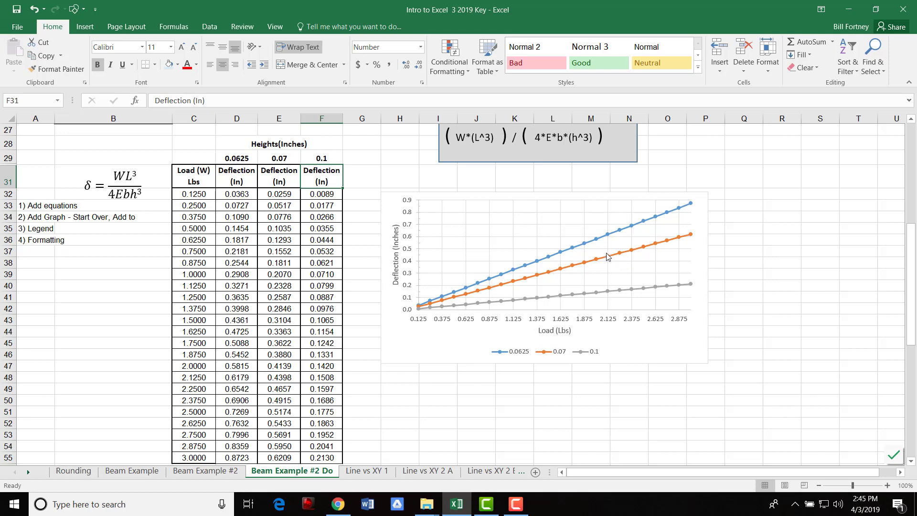
click(219, 472)
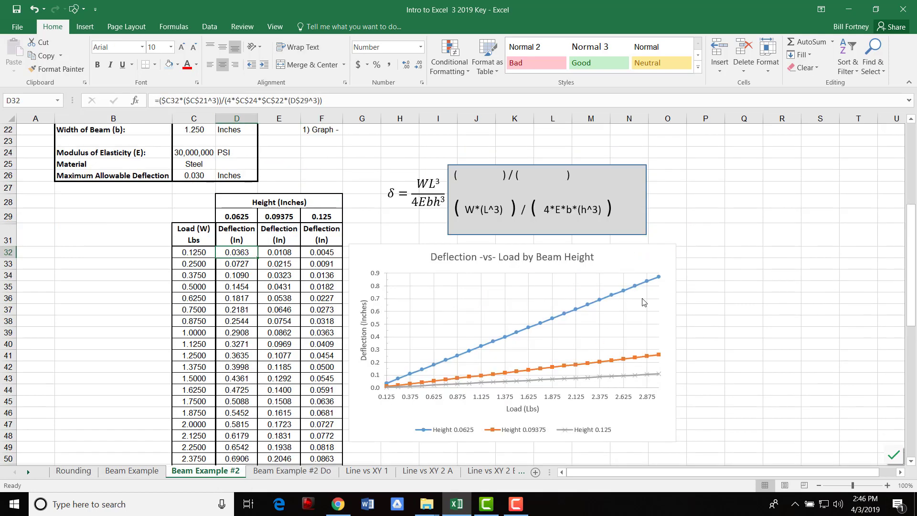
click(293, 471)
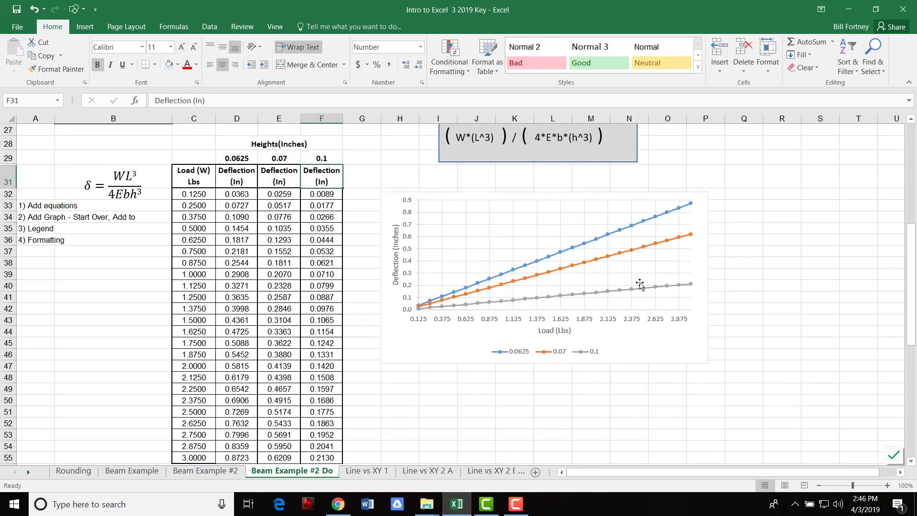
Step: Format the 0.07 series with built-in square markers of size 7
click(591, 263)
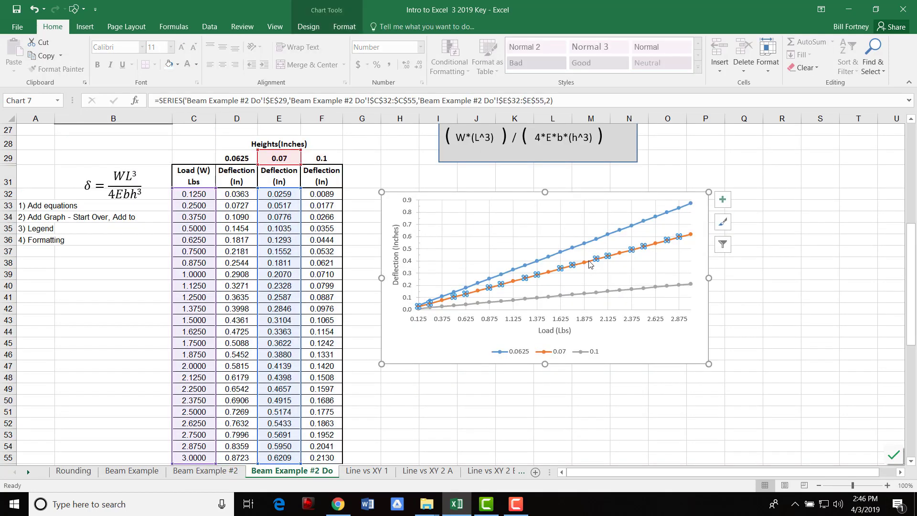
right_click(591, 263)
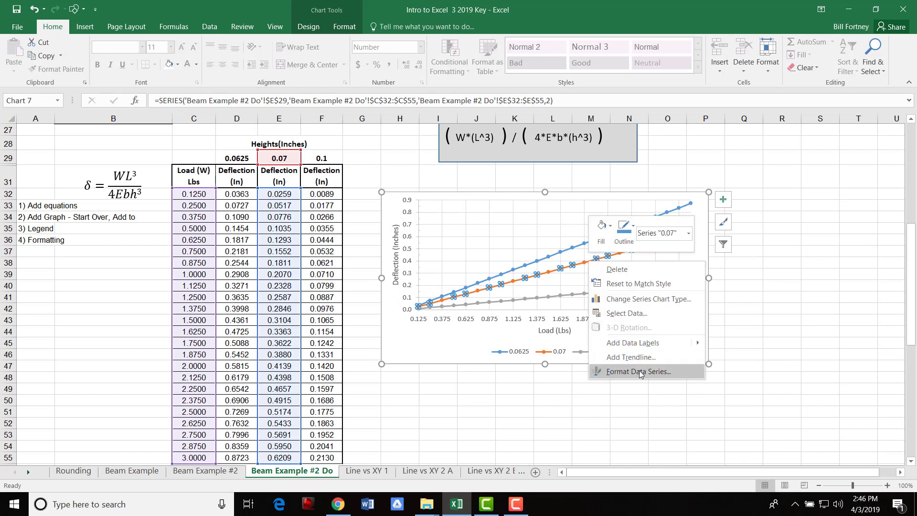
click(640, 372)
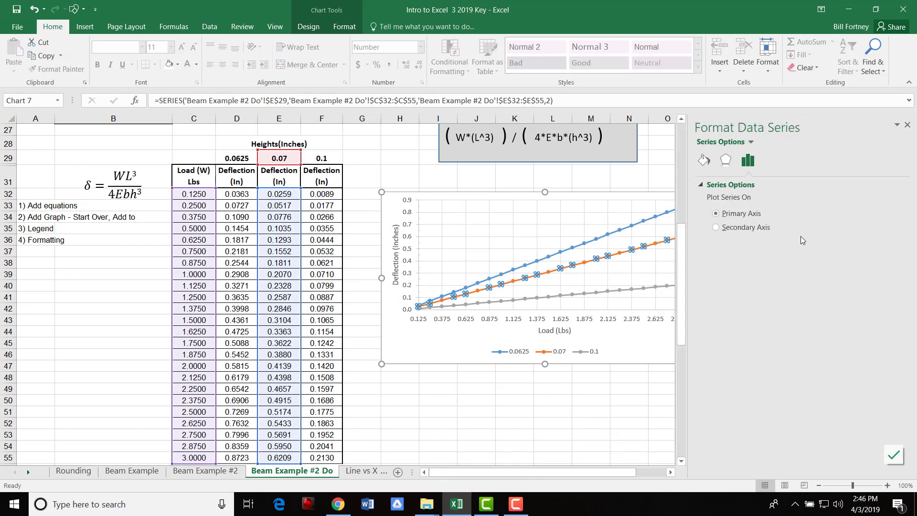
click(703, 161)
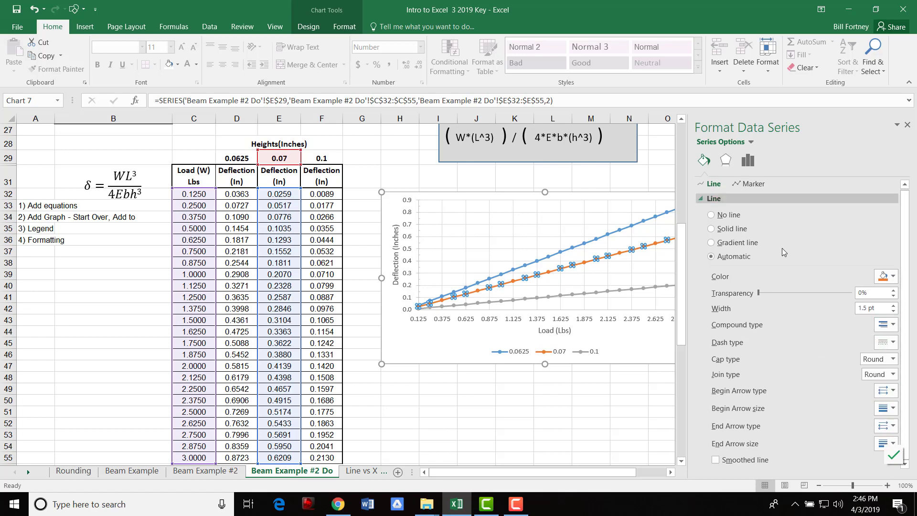
click(754, 185)
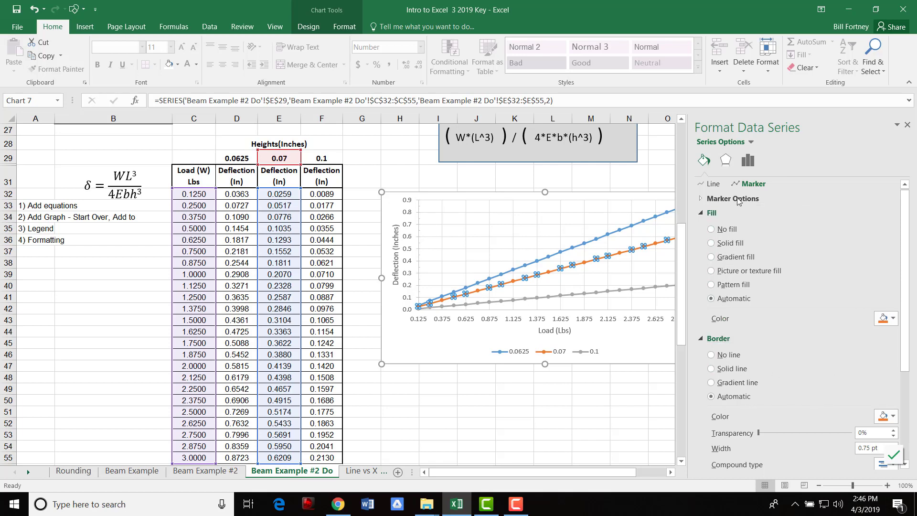
click(701, 198)
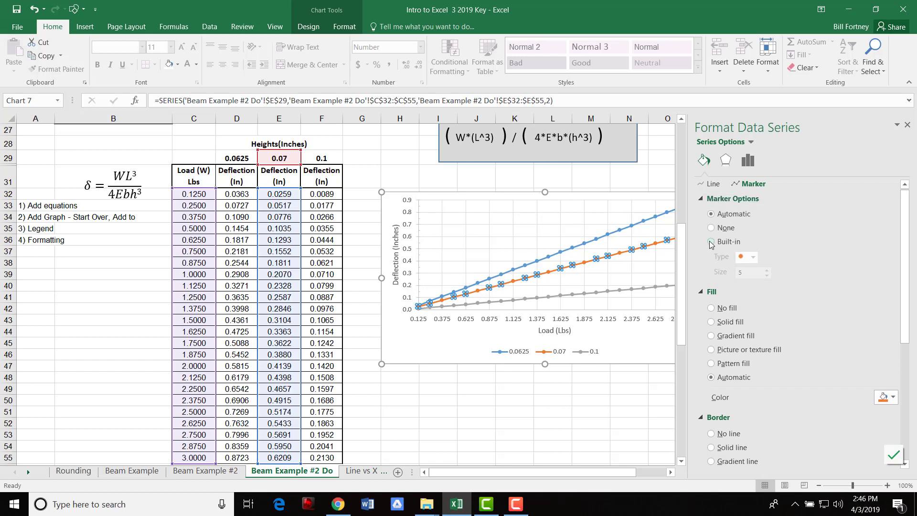
click(712, 243)
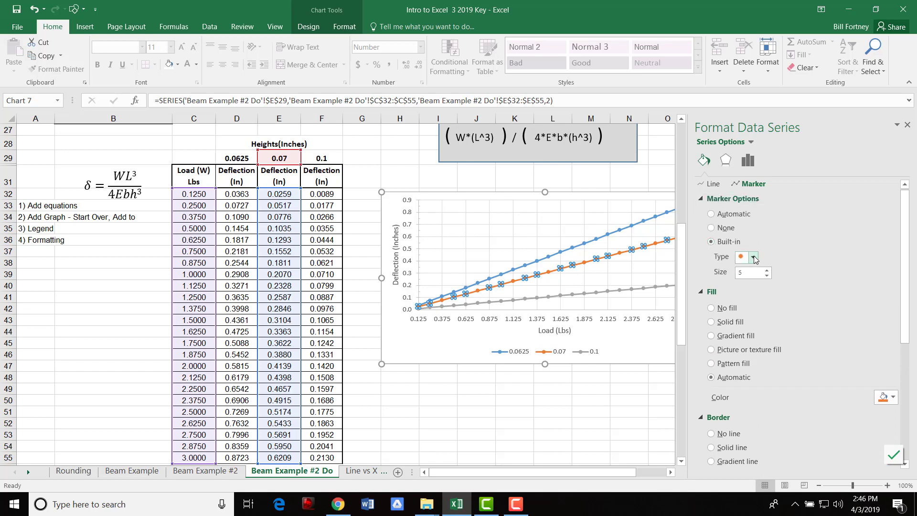
click(754, 257)
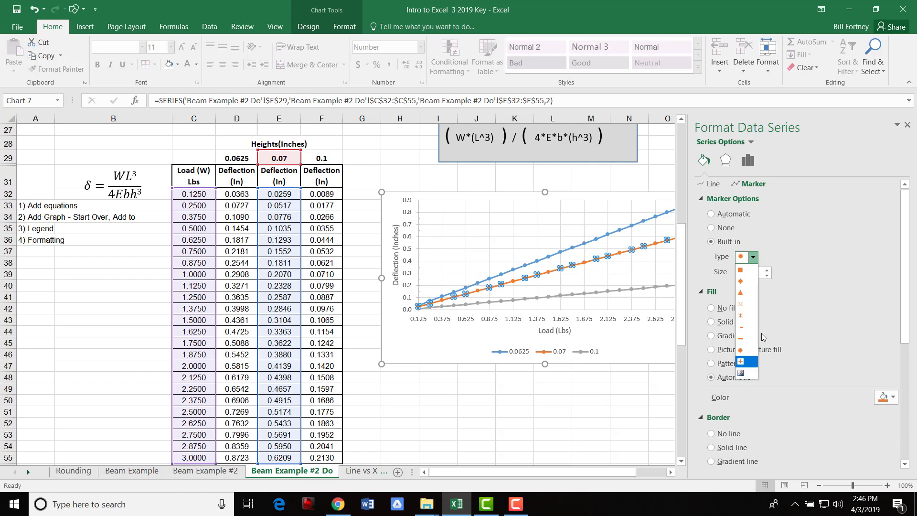
click(742, 271)
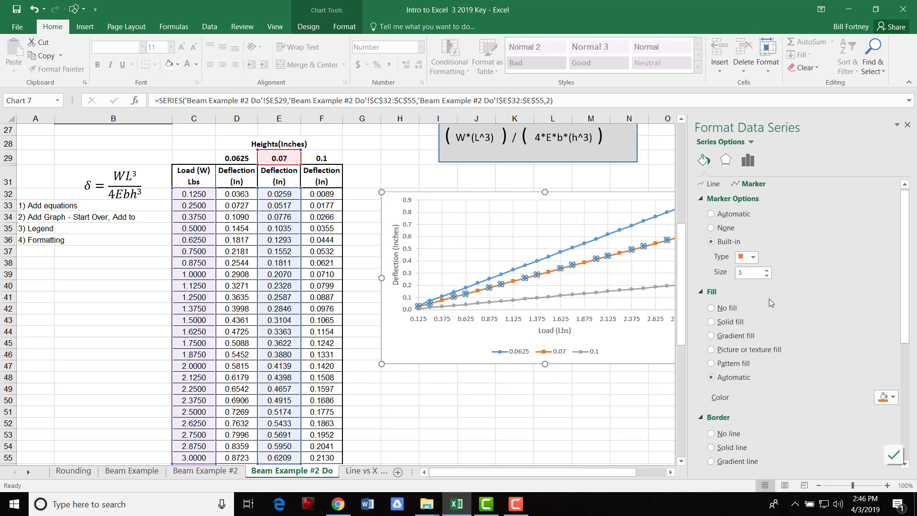
click(767, 271)
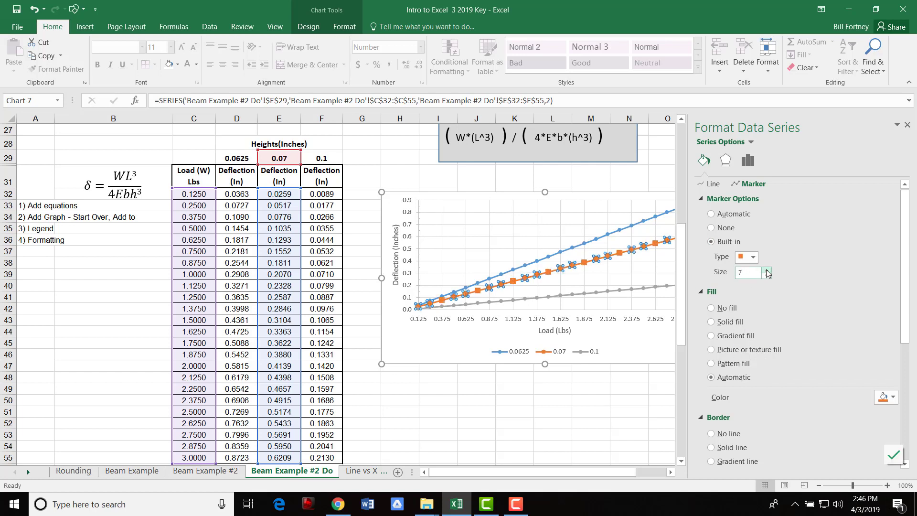
Step: Set the marker size of the 0.07 series to 6
click(768, 273)
click(767, 273)
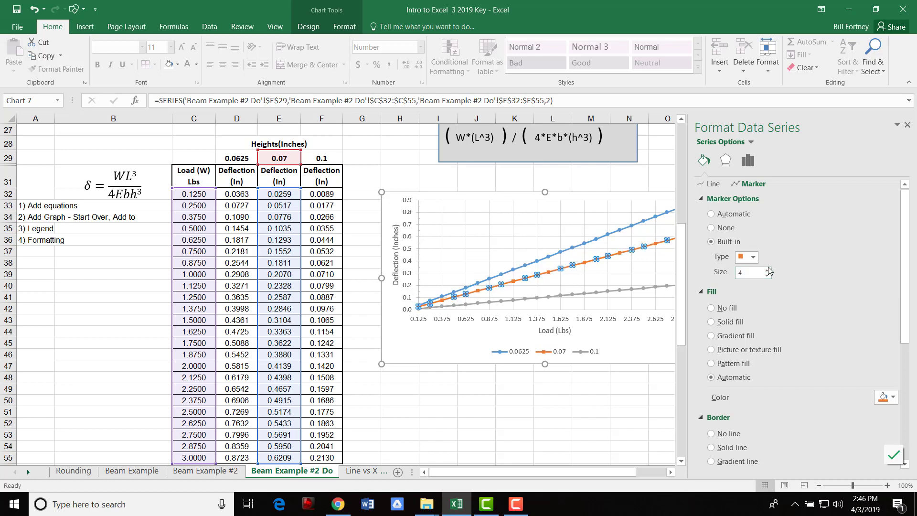
click(768, 270)
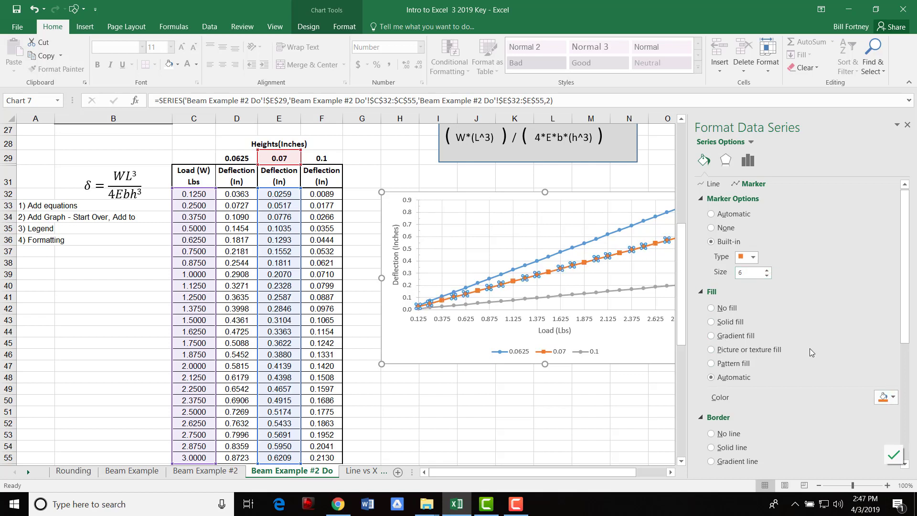
Step: Format the 0.1 series with built-in X-shaped markers
click(612, 290)
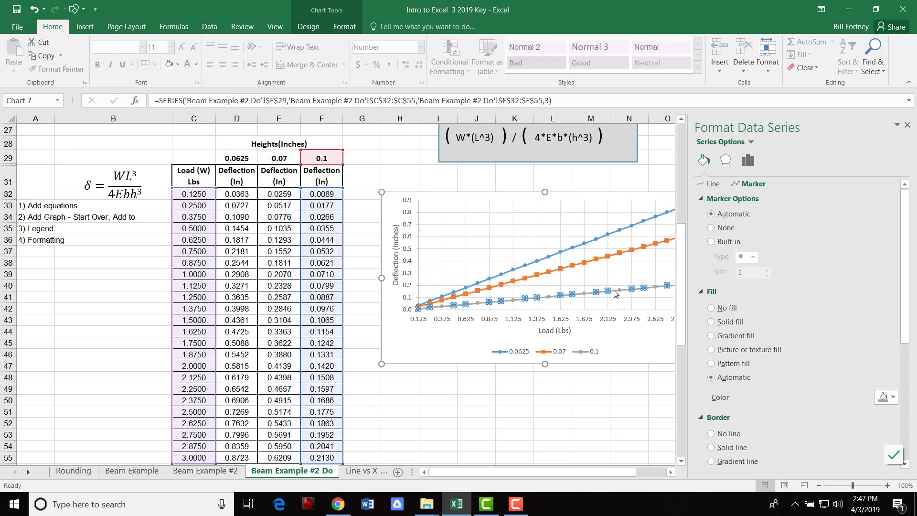
right_click(615, 294)
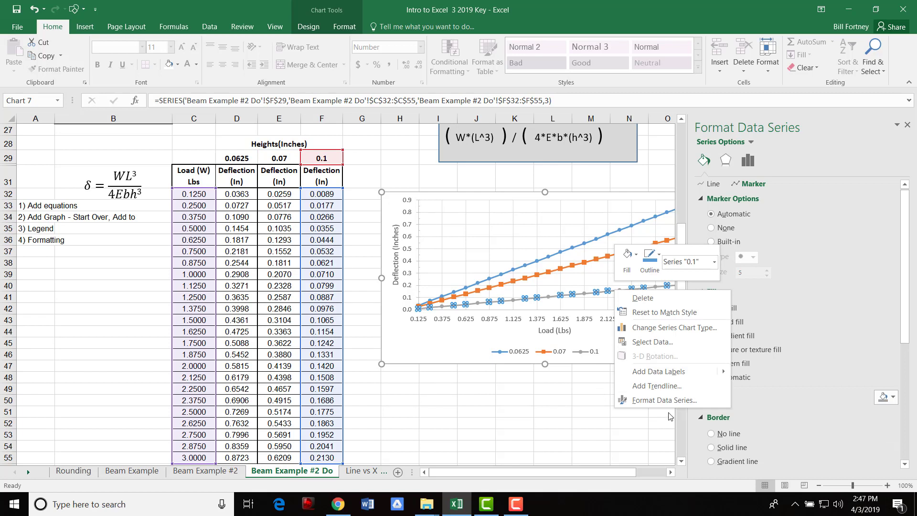
click(663, 400)
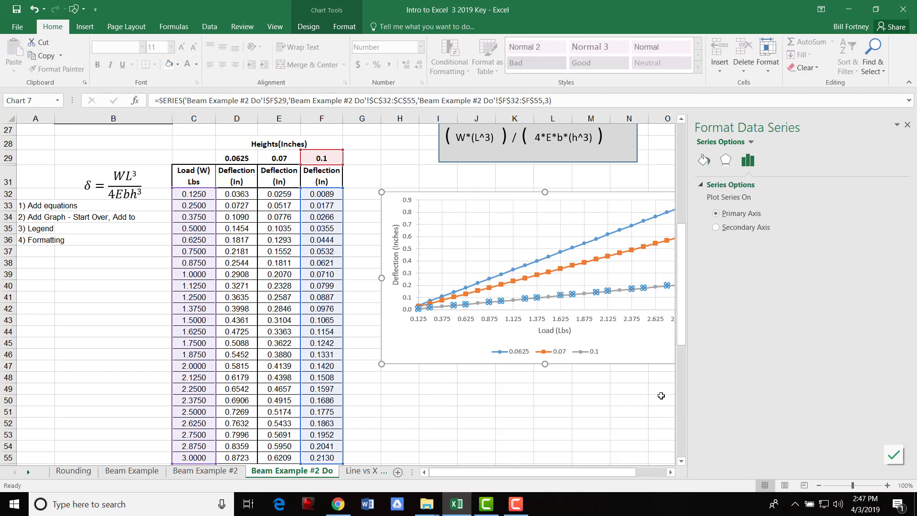
click(704, 160)
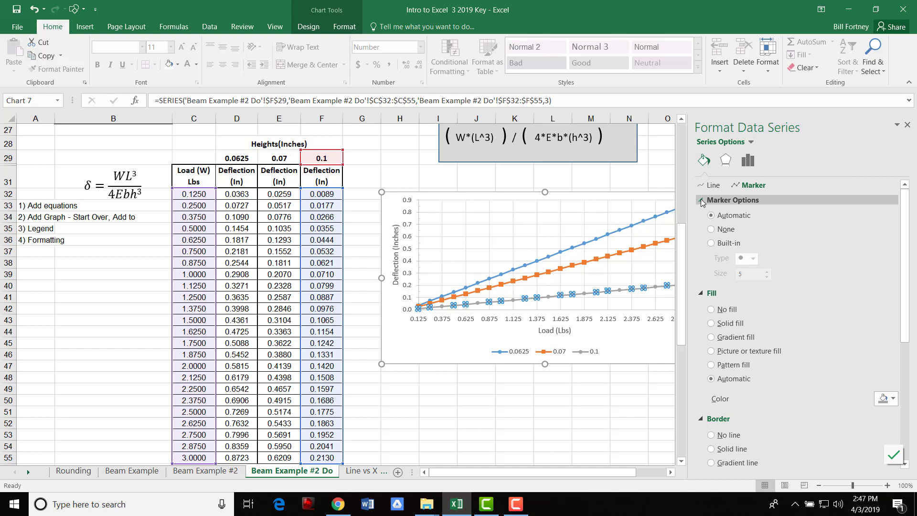
click(712, 243)
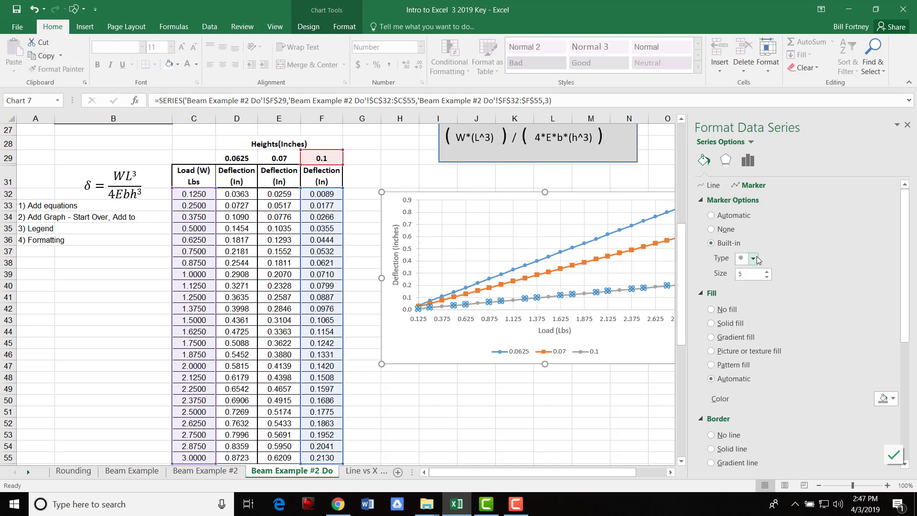
click(754, 259)
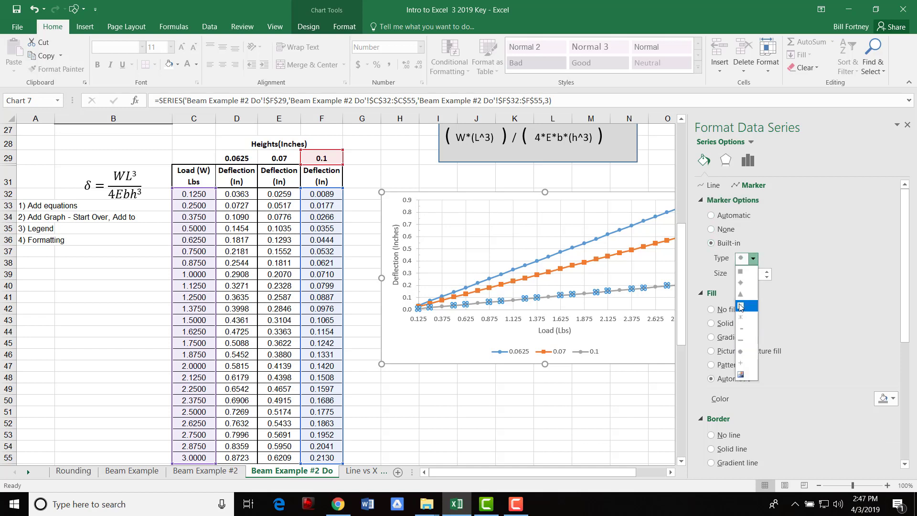
click(741, 306)
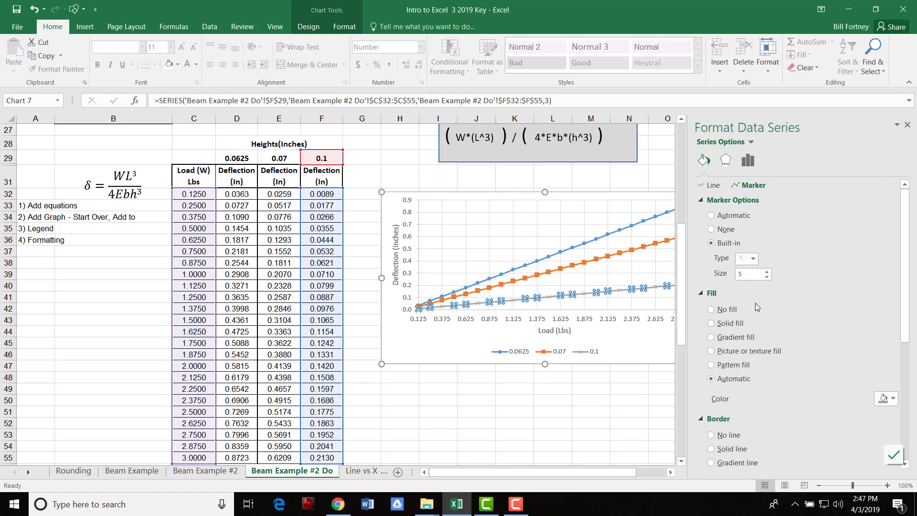
click(525, 403)
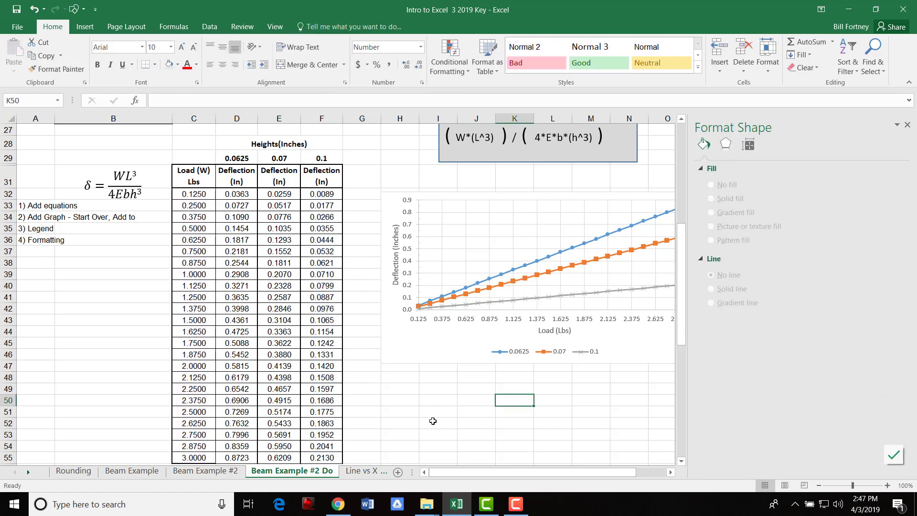
Step: Compare the whole deflection chart with the finished chart on the Beam Example #2 sheet
click(216, 472)
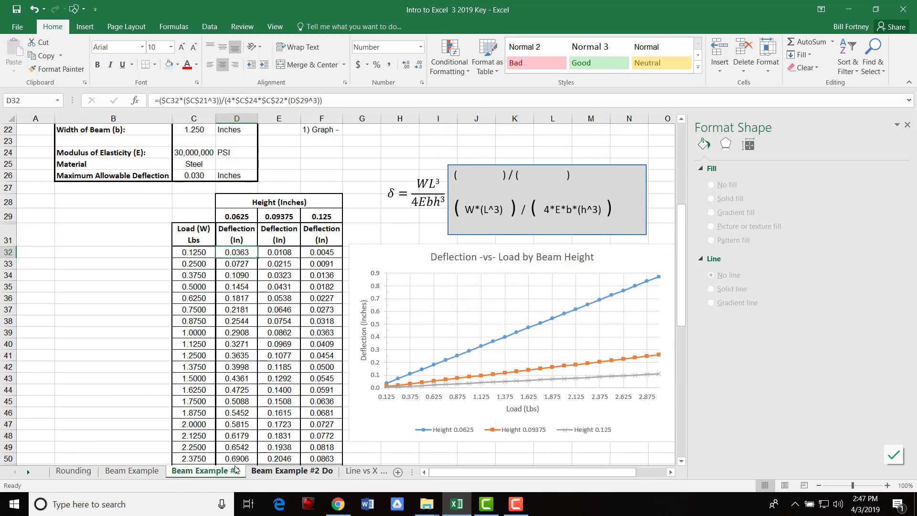
click(277, 472)
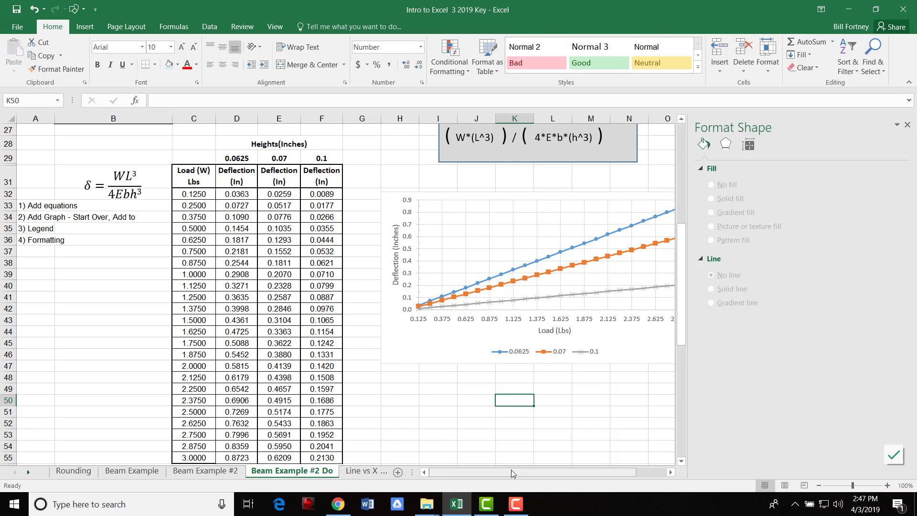
drag(513, 474, 543, 472)
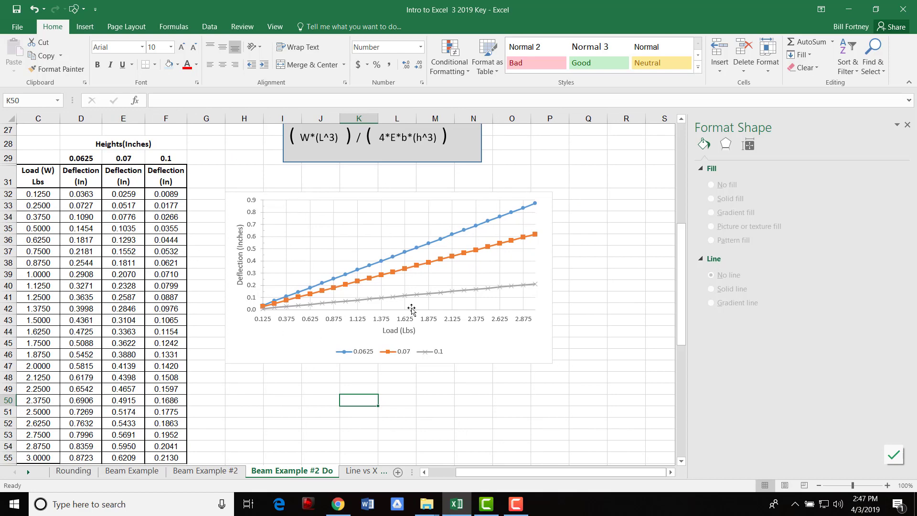
Step: Copy the lower Deflection (In) chart from the Beam Example sheet and paste it over the existing chart on Beam Example #2 Do
click(136, 471)
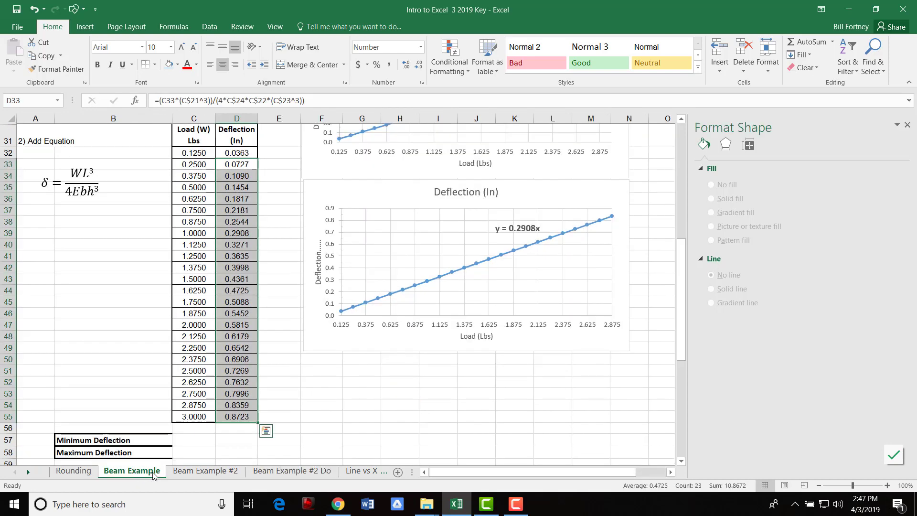
click(323, 204)
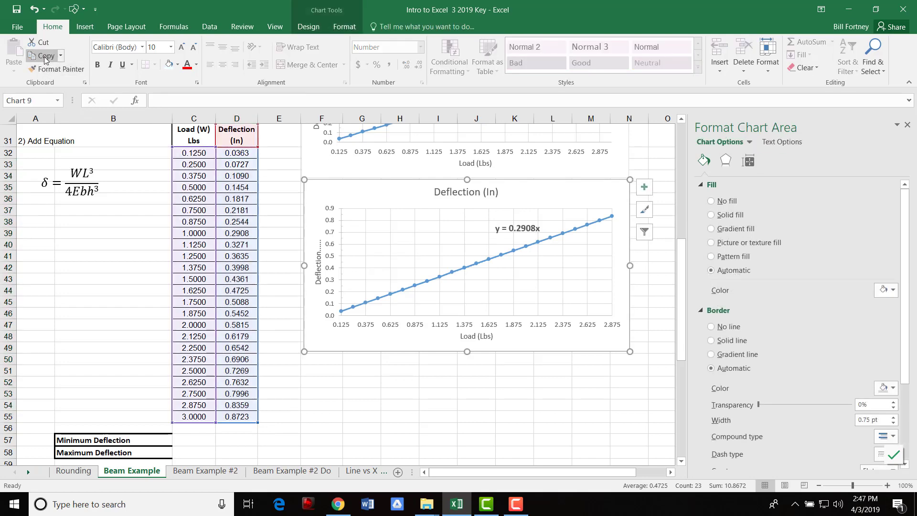
click(292, 471)
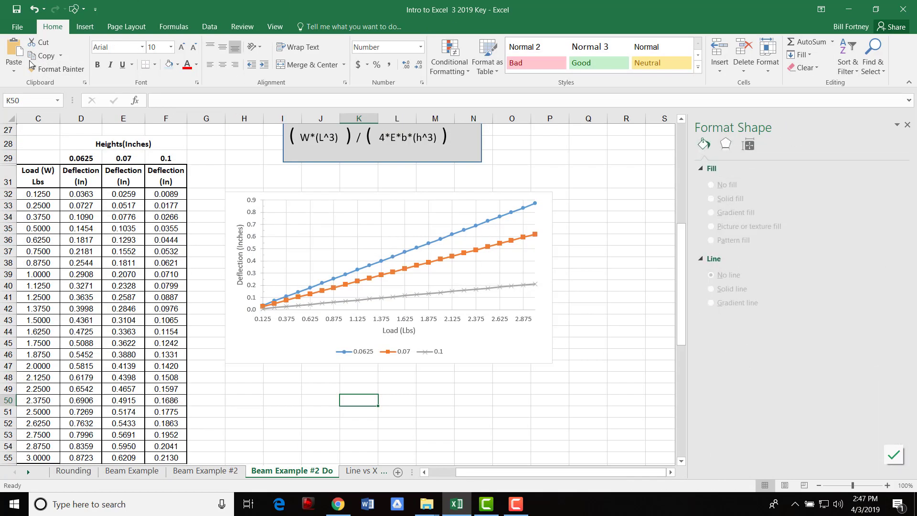
click(13, 56)
drag(437, 409, 433, 209)
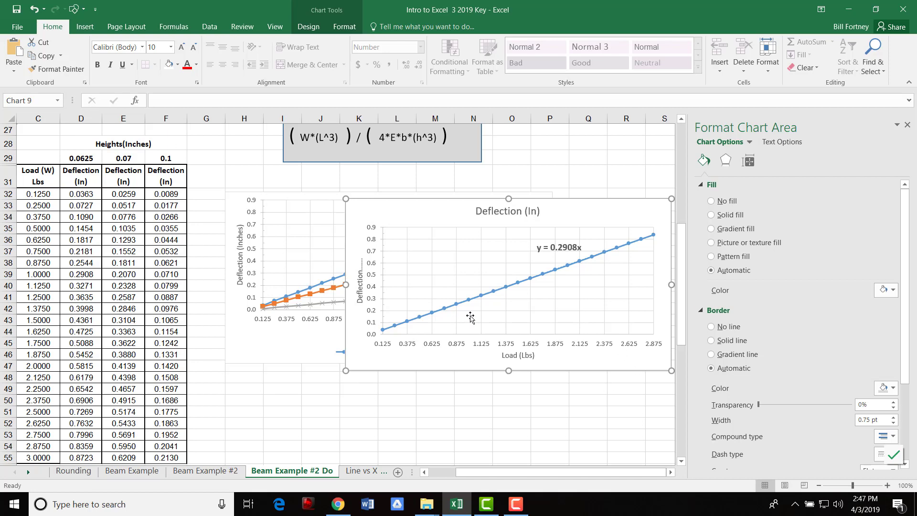
Step: Link the pasted chart's series name to cell D29 on the Beam Example #2 Do sheet
right_click(491, 255)
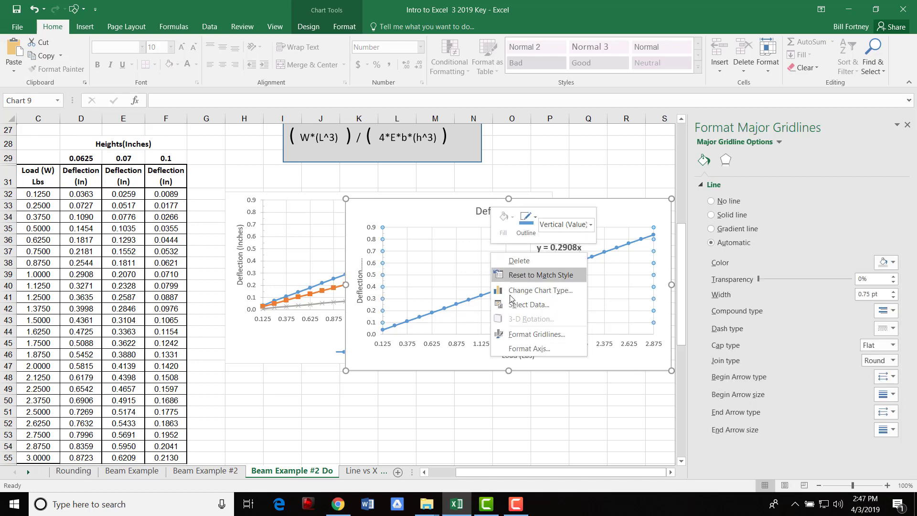
click(529, 305)
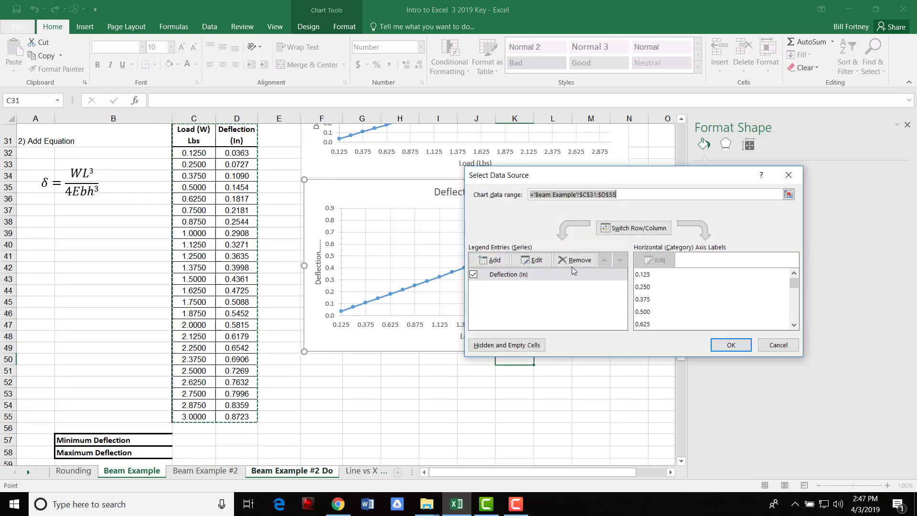
click(538, 261)
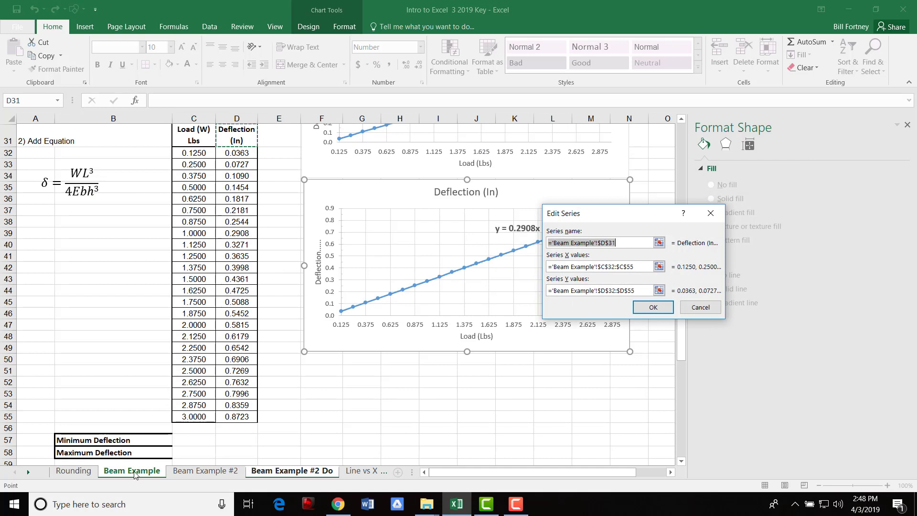
click(660, 243)
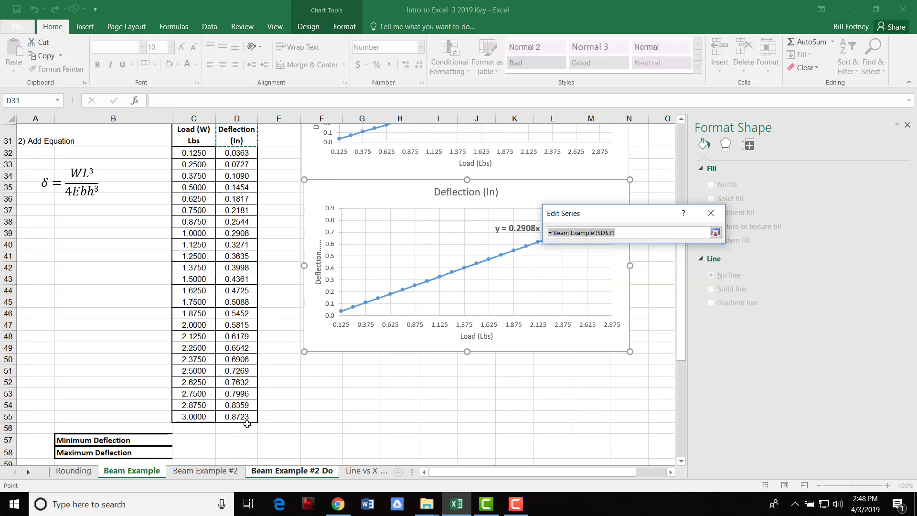
click(318, 472)
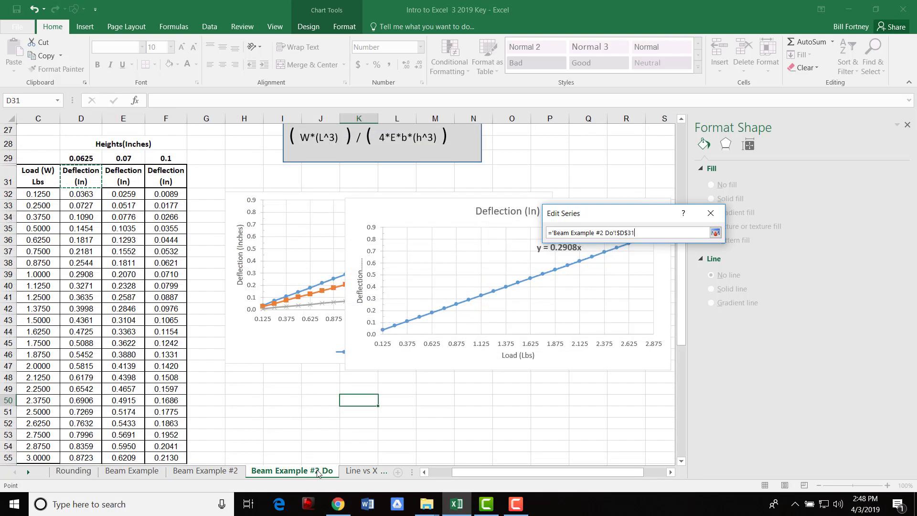
click(85, 159)
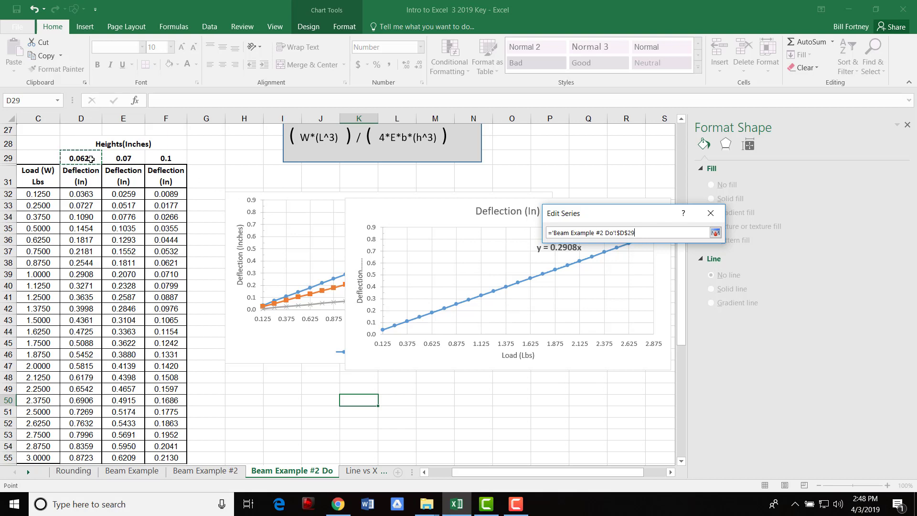
key(Return)
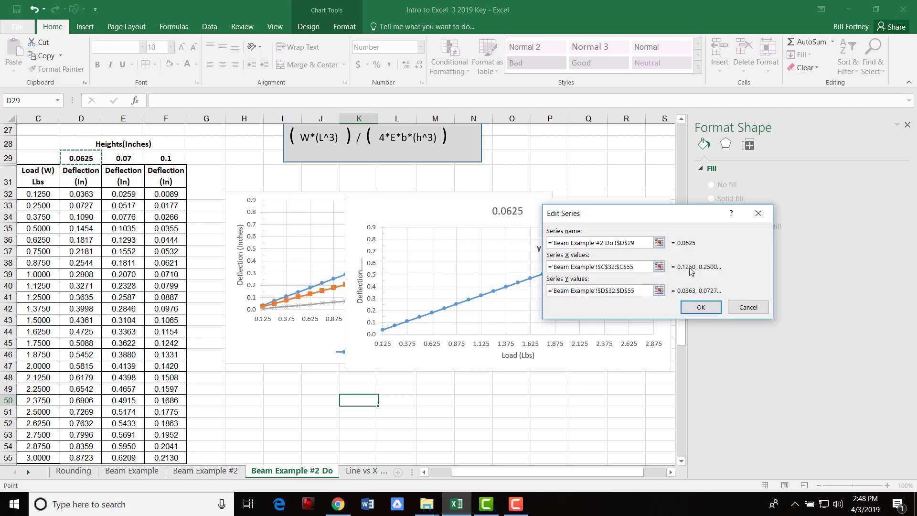
Step: Repoint the pasted chart's series to X values C32:C55 and Y values D32:D55 on the Beam Example #2 Do sheet
click(660, 269)
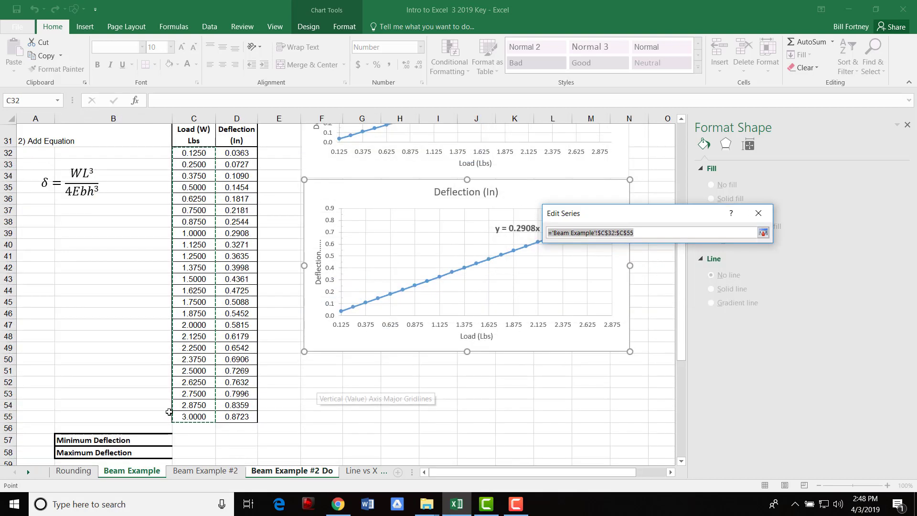
click(293, 471)
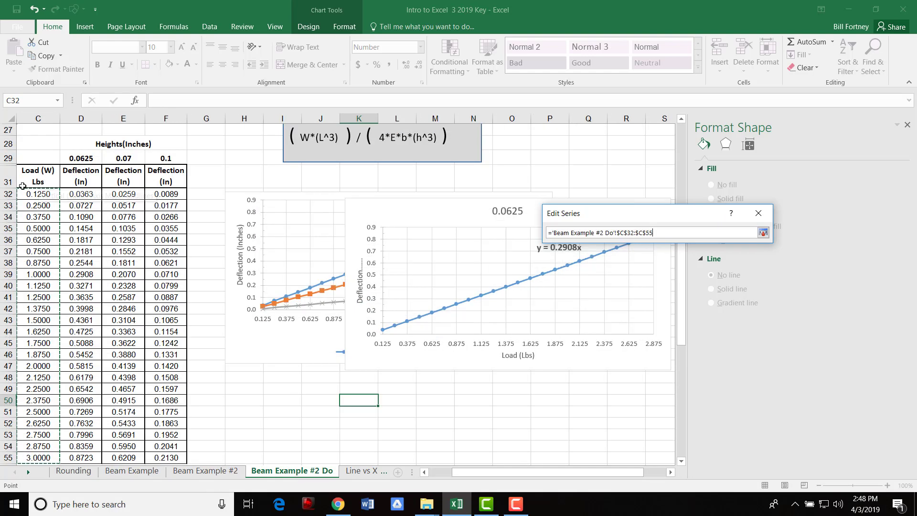
drag(38, 194, 42, 416)
click(660, 291)
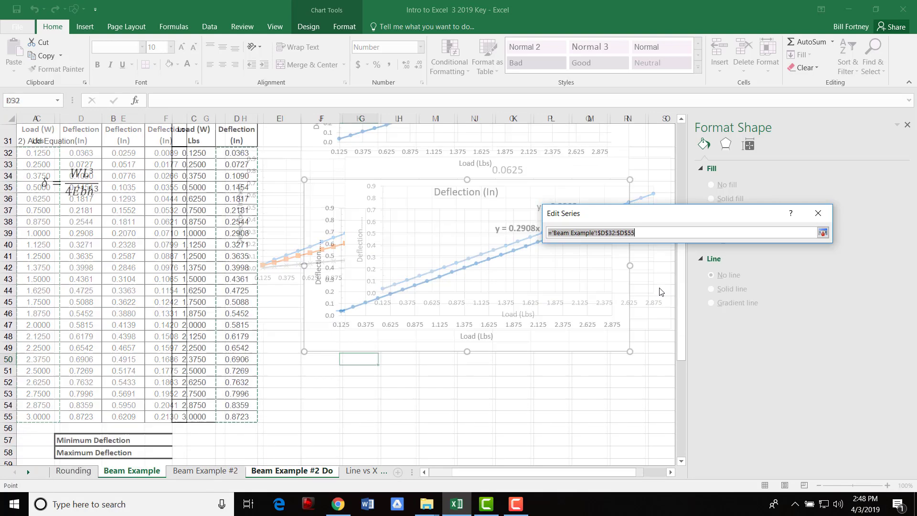
click(294, 472)
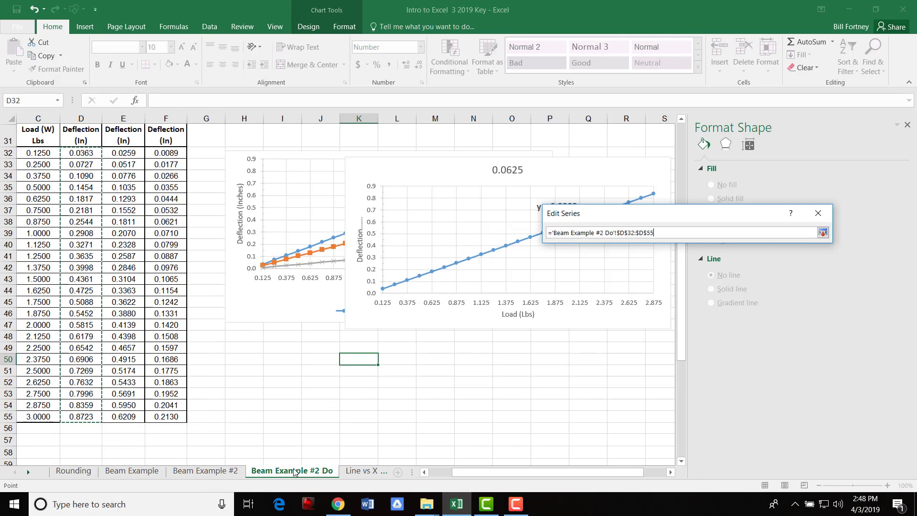
drag(81, 153, 97, 416)
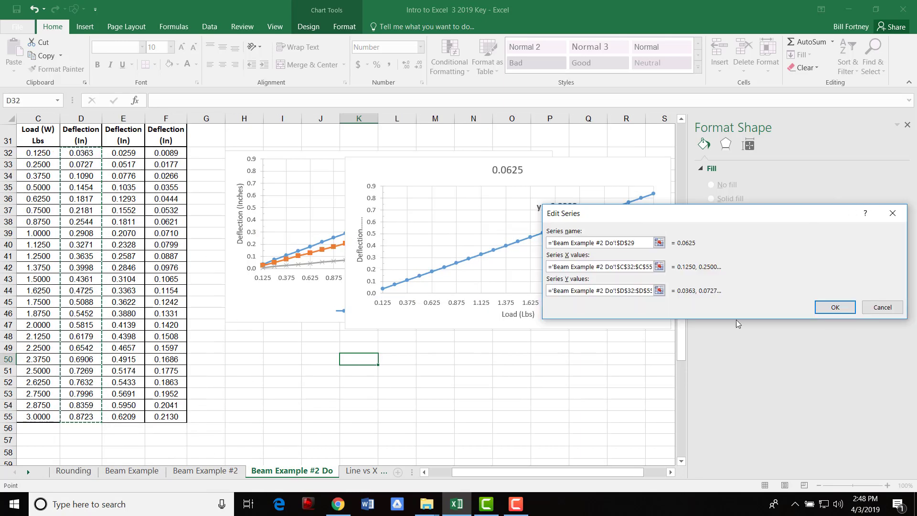
click(838, 308)
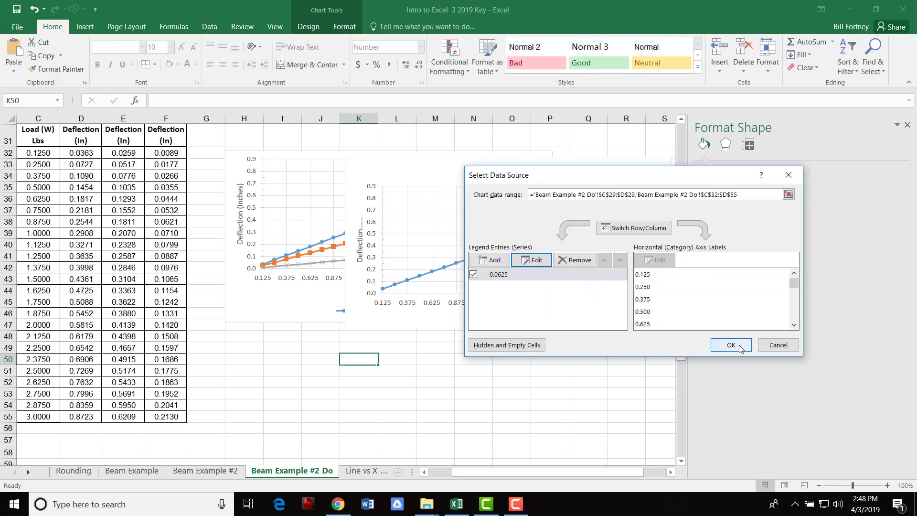
click(731, 345)
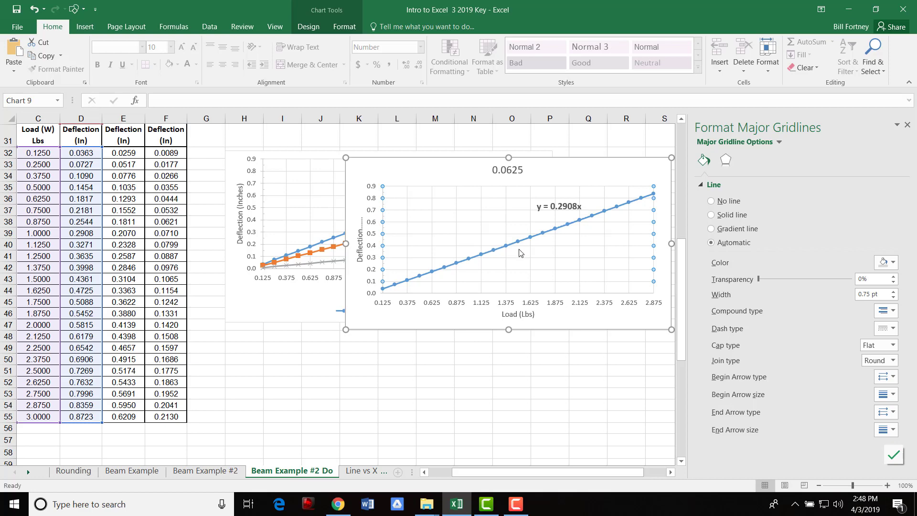
Step: Delete the pasted single-series chart from the Beam Example #2 Do sheet
click(606, 172)
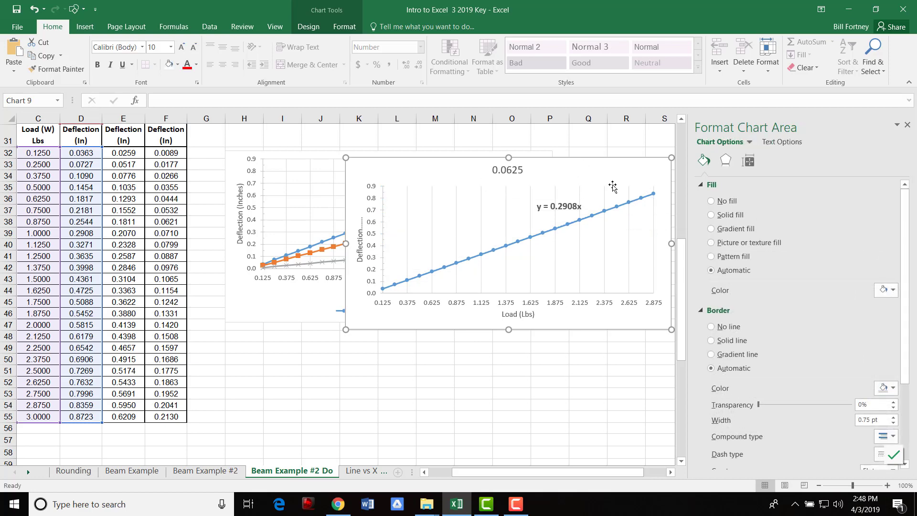
key(Delete)
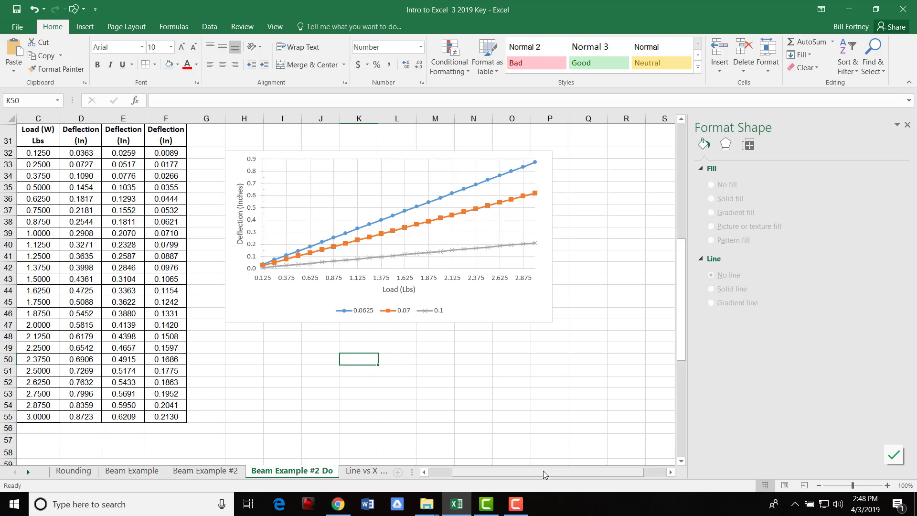
drag(544, 472, 501, 471)
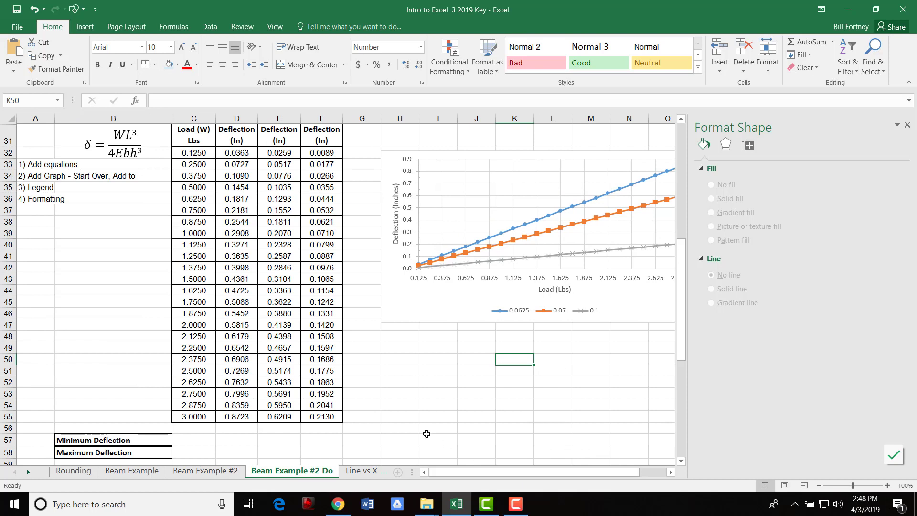
scroll(209, 316, up, 1)
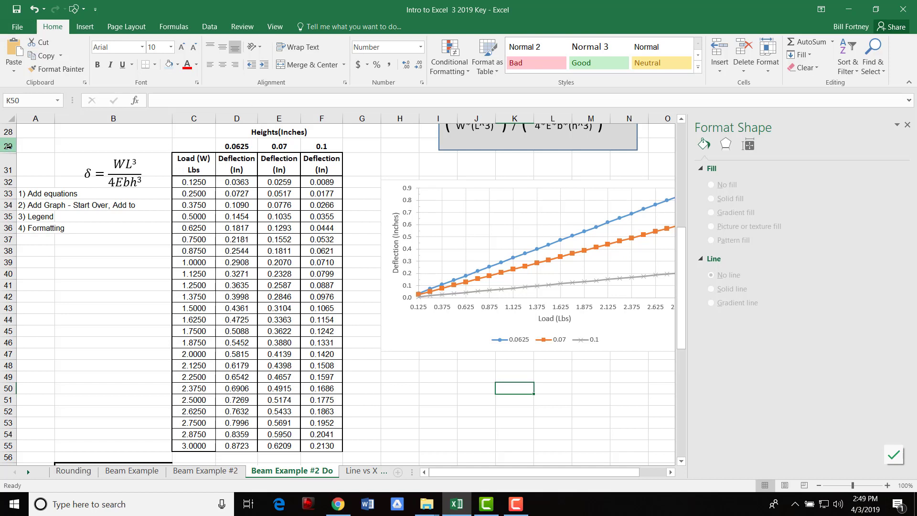
Step: Unhide row 30 between the height values and the Deflection column headers
mouse_move(8, 147)
mouse_down()
mouse_move(2, 163)
mouse_move(5, 144)
mouse_move(9, 167)
mouse_move(7, 146)
mouse_move(9, 160)
mouse_up()
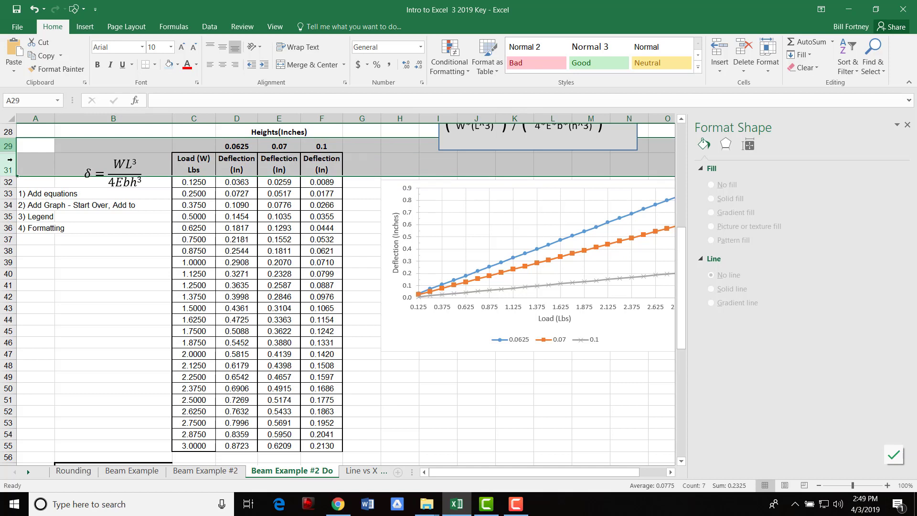
right_click(7, 160)
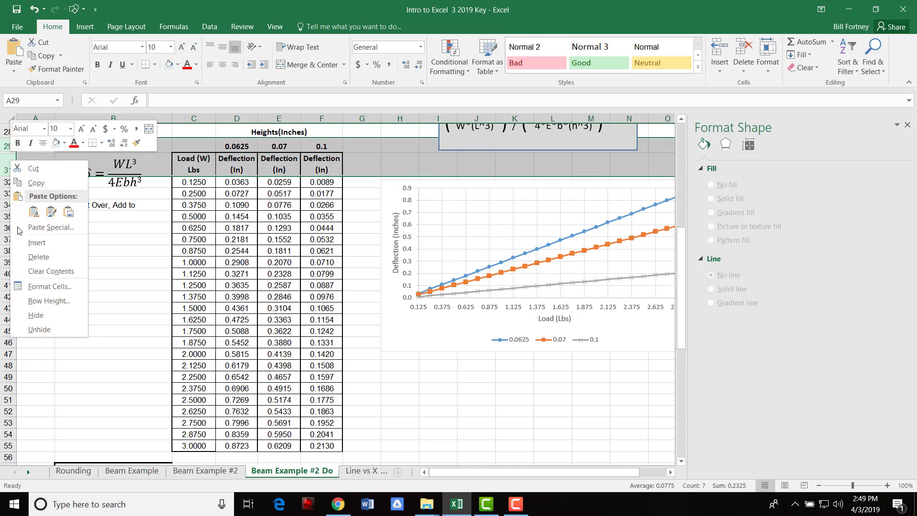
click(47, 330)
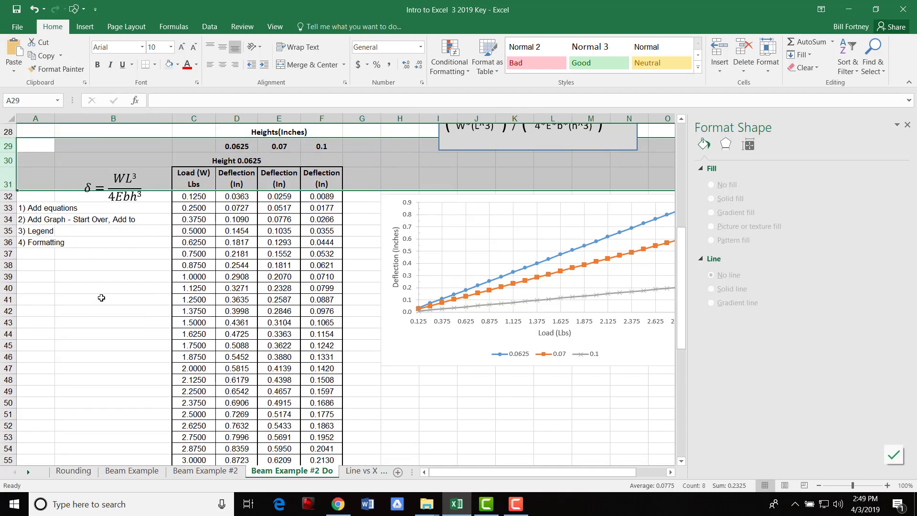
click(99, 298)
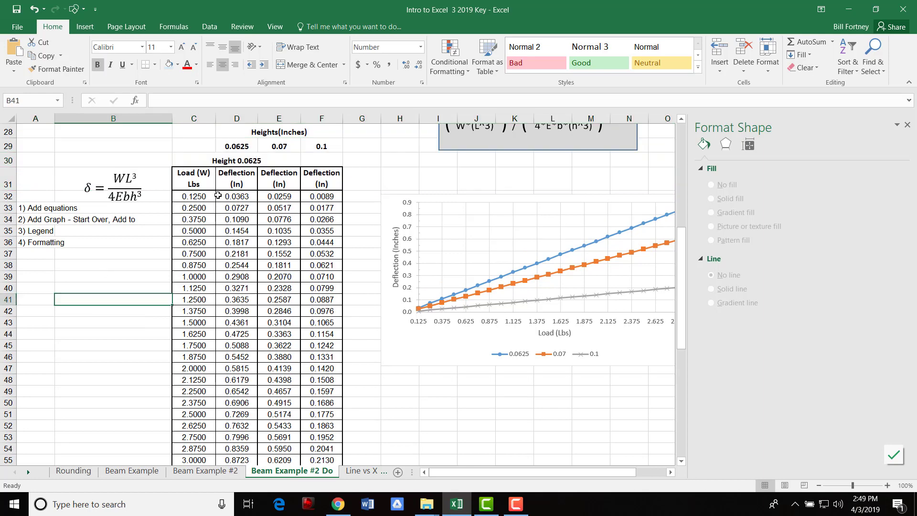
Step: Clear the contents of cells C30:F30 in the unhidden row
click(187, 160)
drag(187, 160, 324, 160)
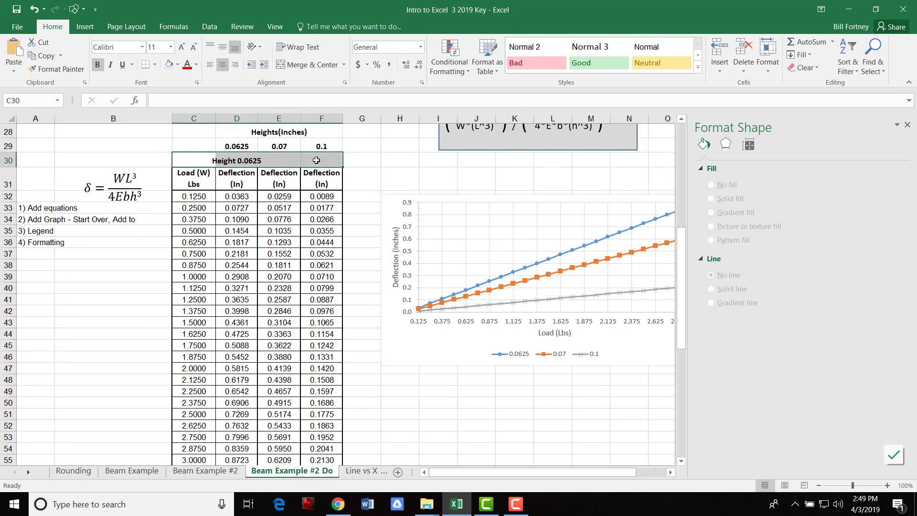
key(Delete)
click(123, 312)
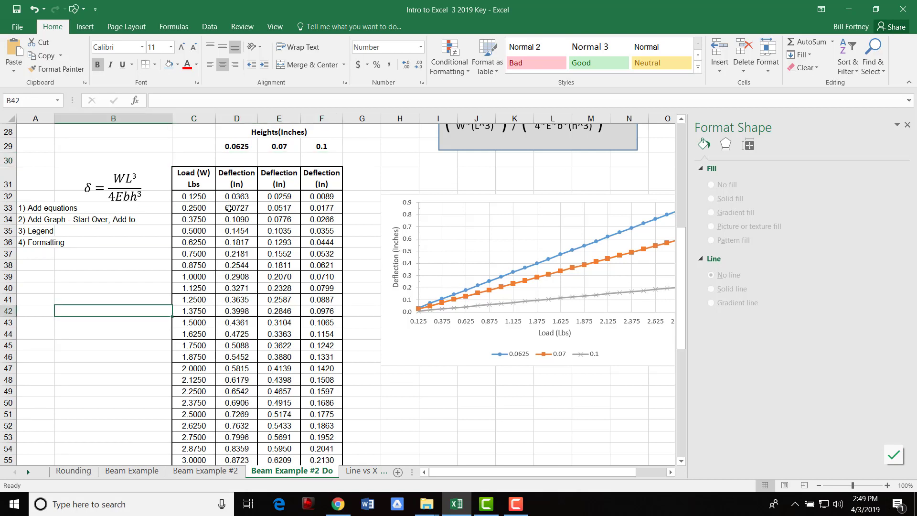
Step: Delete the empty row 30 from the sheet
click(15, 161)
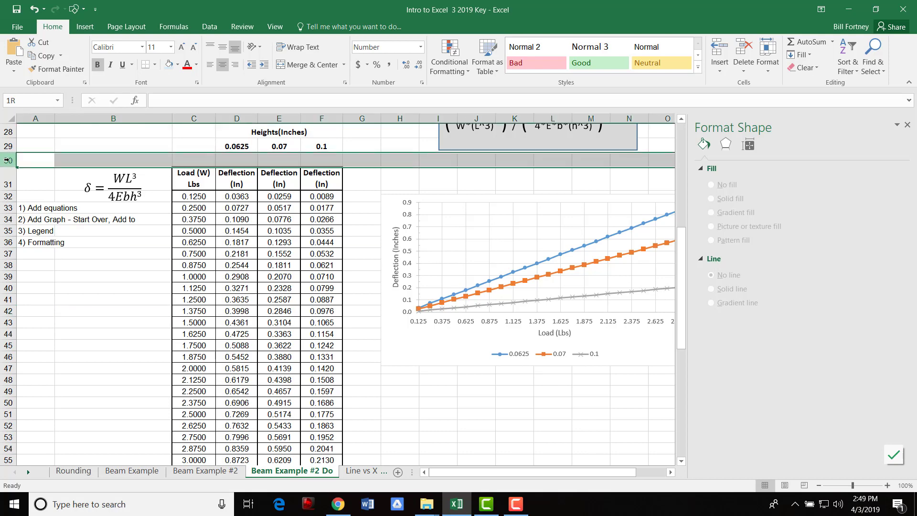
right_click(15, 161)
click(34, 260)
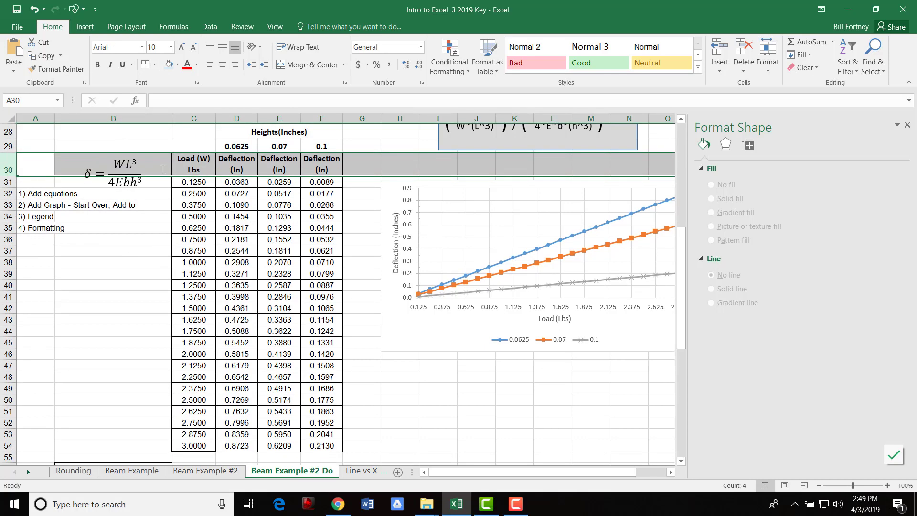
click(140, 276)
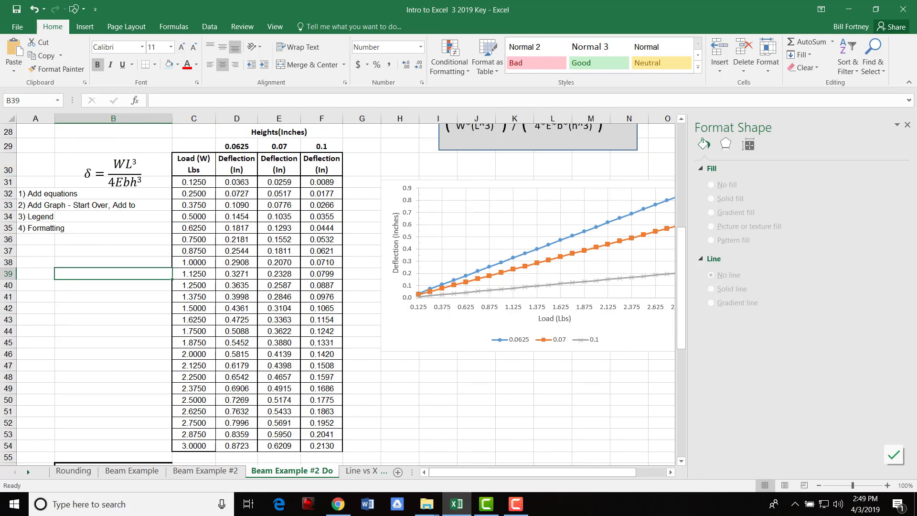
Step: Insert a blank row above the Load and Deflection column headers in row 30
click(9, 163)
right_click(9, 164)
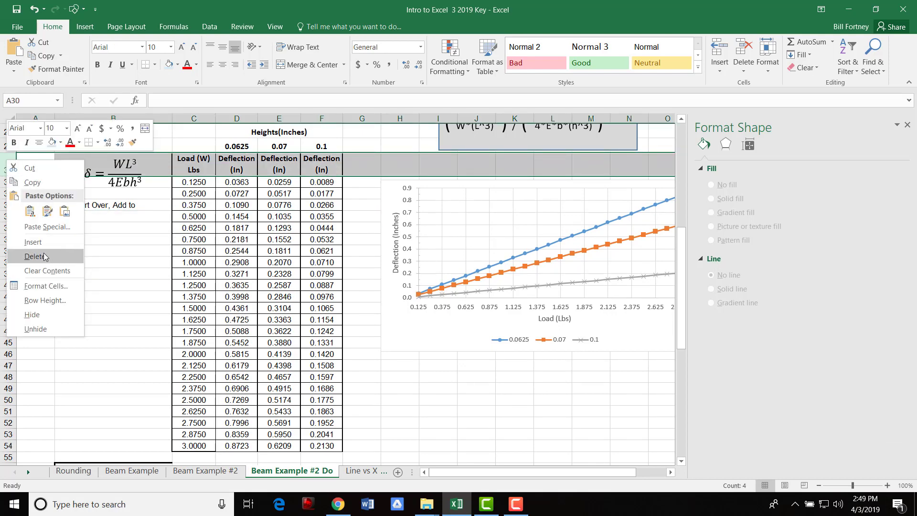
click(32, 243)
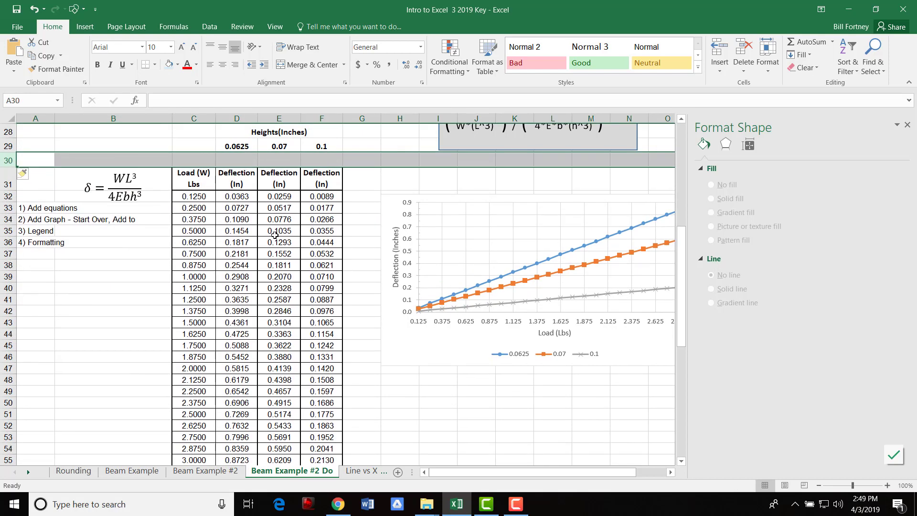
Step: Start a CONCATENATE function in cell D30, choosing it from the full function list
click(238, 163)
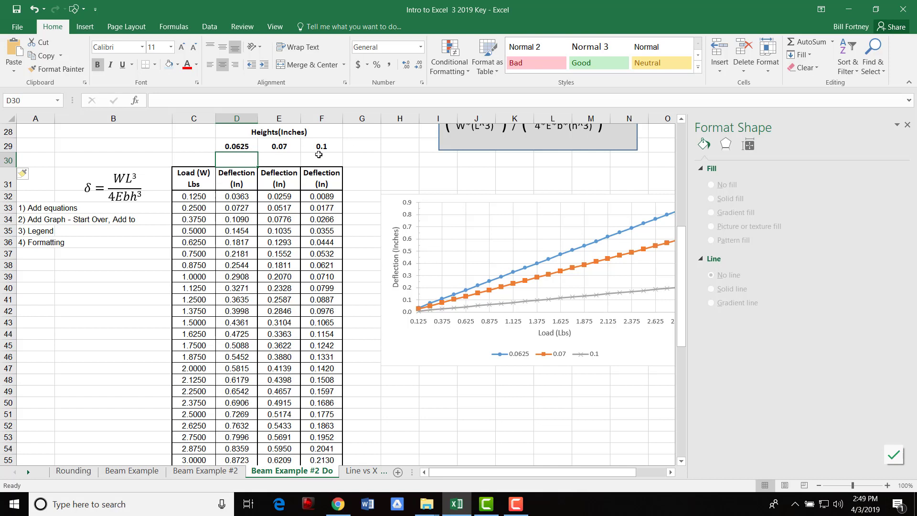
click(130, 259)
click(237, 159)
click(832, 42)
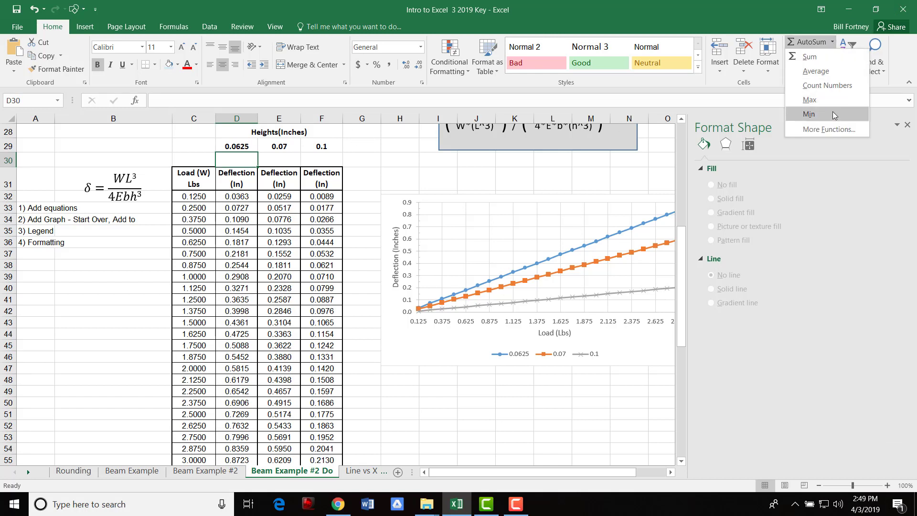
click(830, 129)
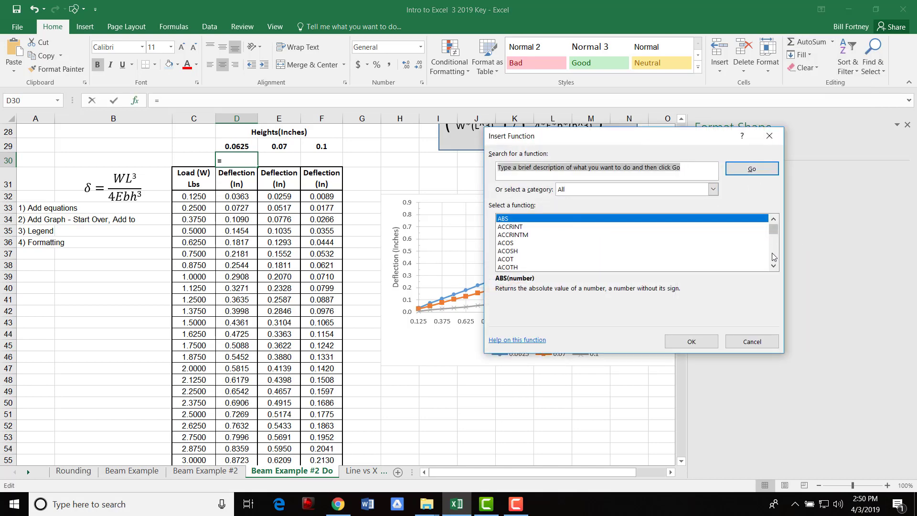
scroll(774, 257, down, 12)
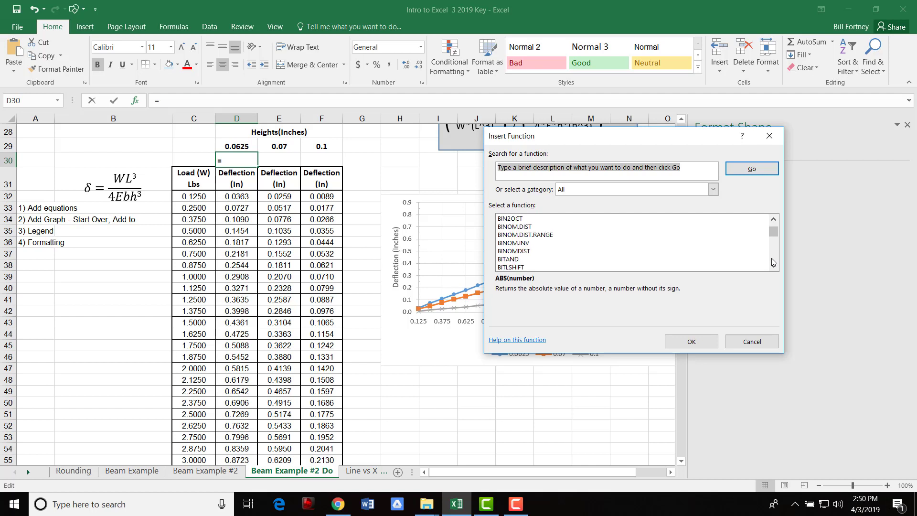
scroll(774, 262, down, 4)
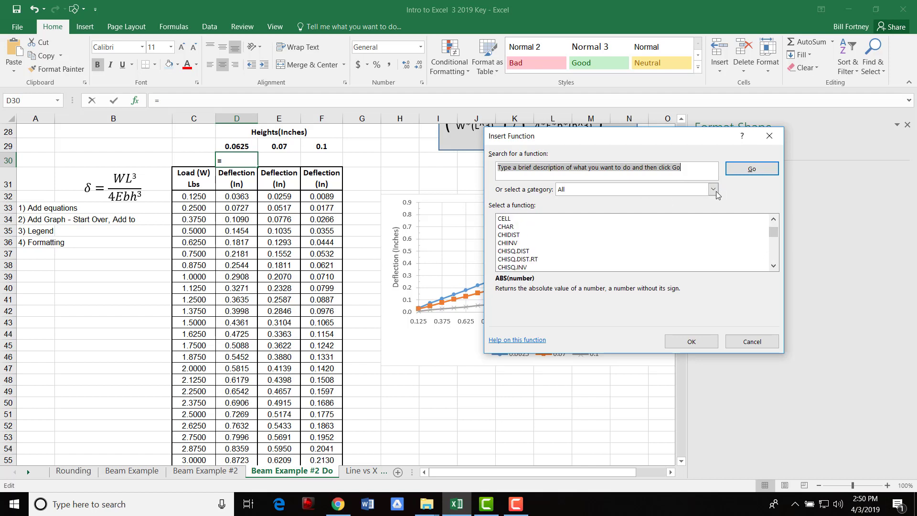
click(776, 251)
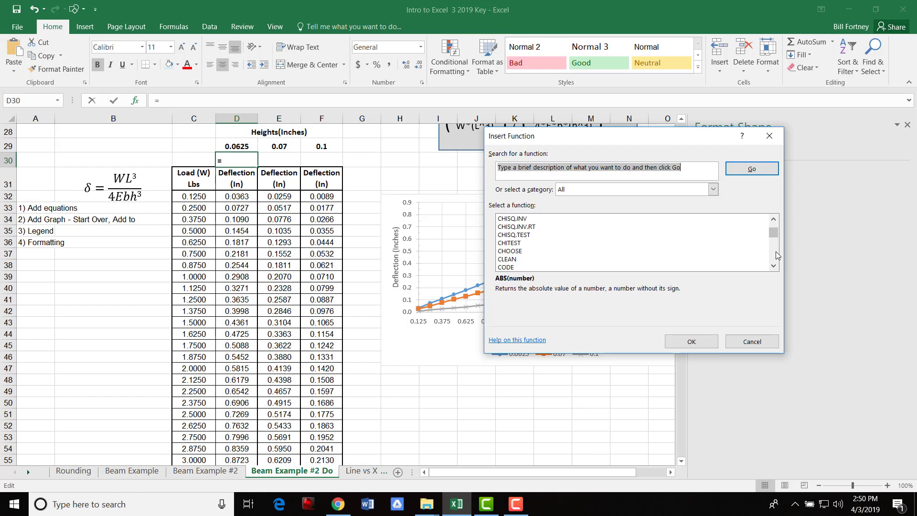
click(776, 251)
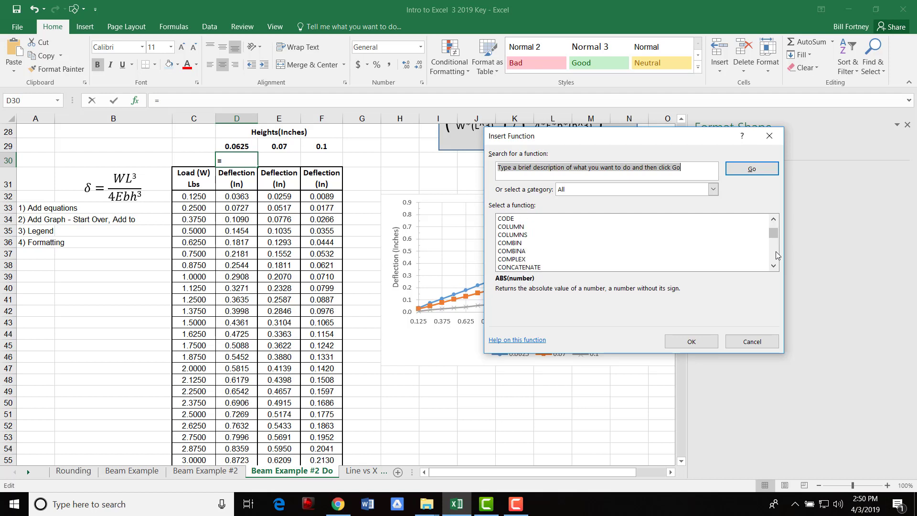
click(776, 251)
click(521, 219)
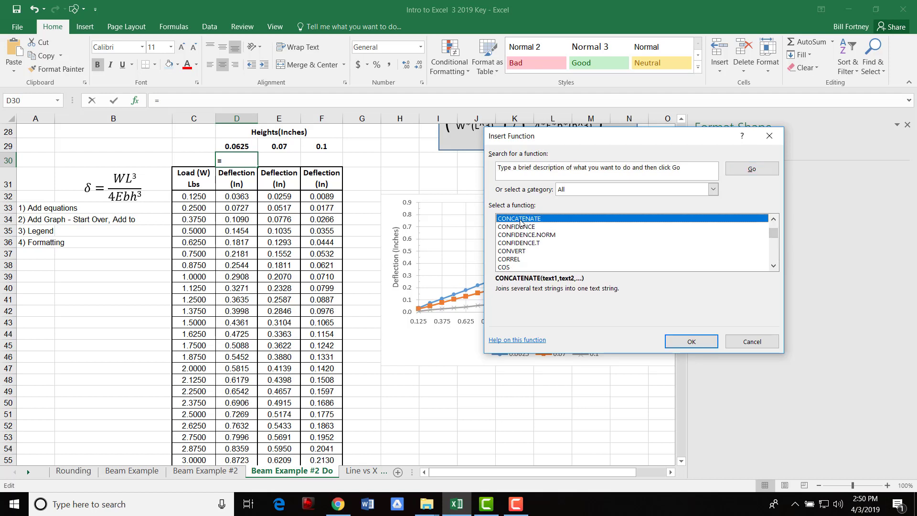
click(677, 343)
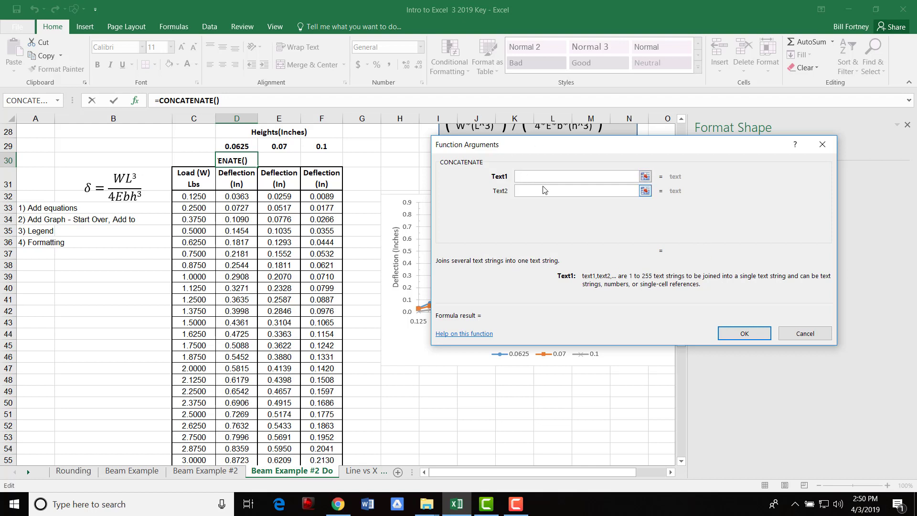
Step: Complete the CONCATENATE formula in D30 by joining the text "Height " with the value of cell D29
text(Height)
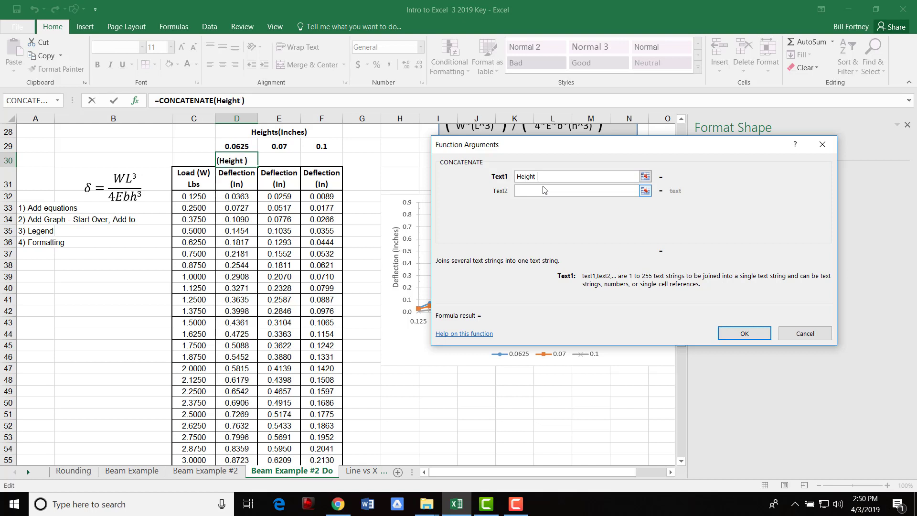
click(646, 191)
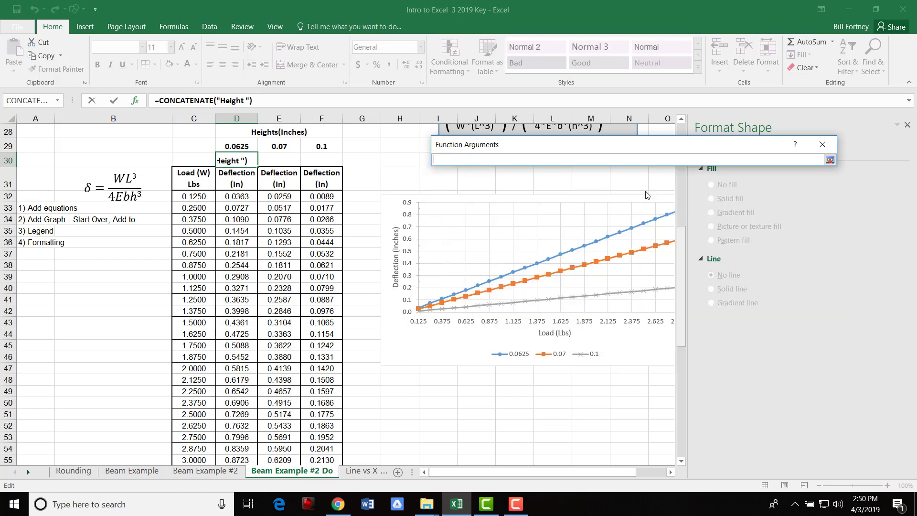
click(238, 145)
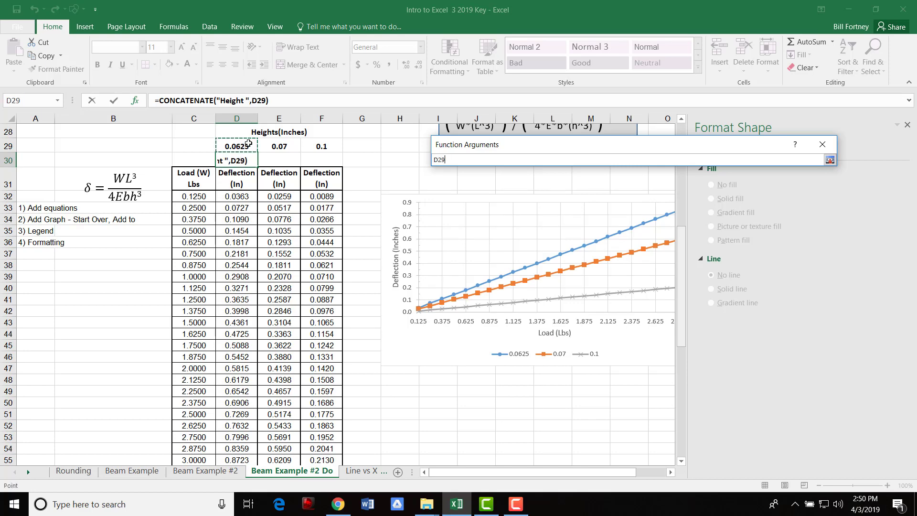
key(Return)
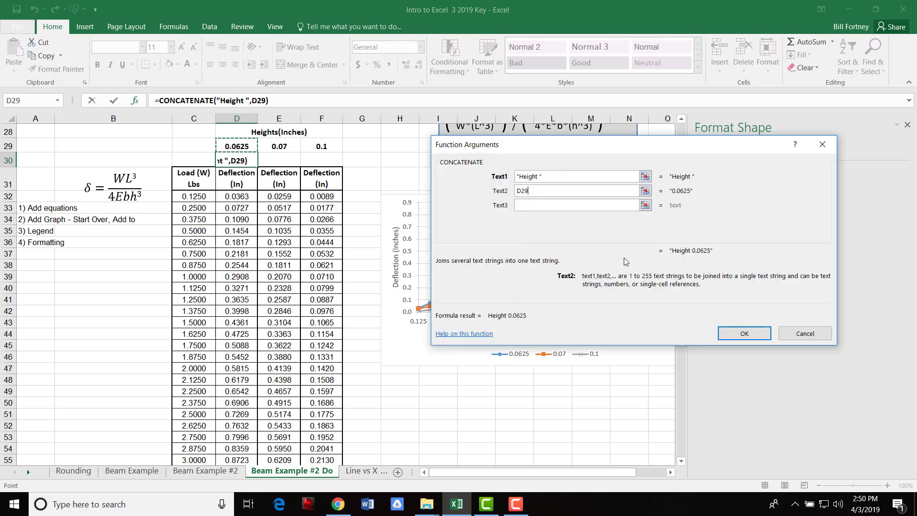
click(744, 334)
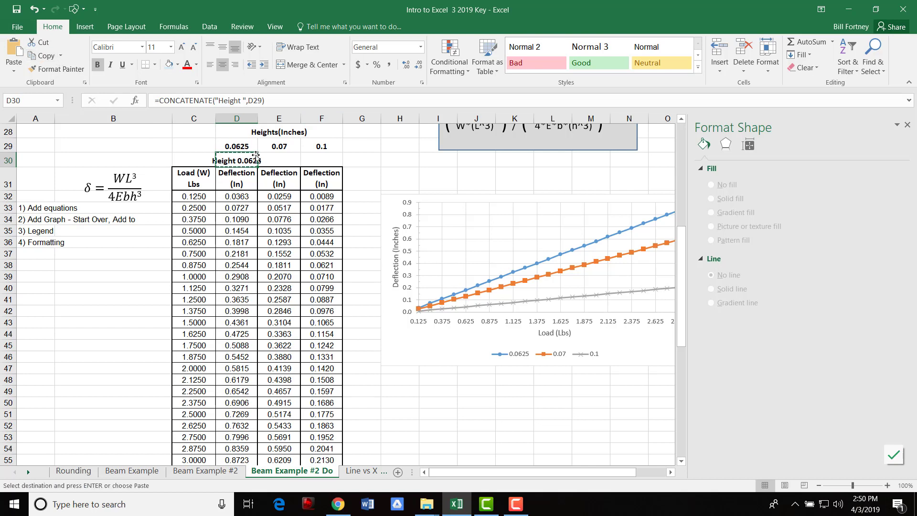
Step: Copy the height label formula from D30 into E30:F30 and check the references in both copies
drag(270, 159, 316, 159)
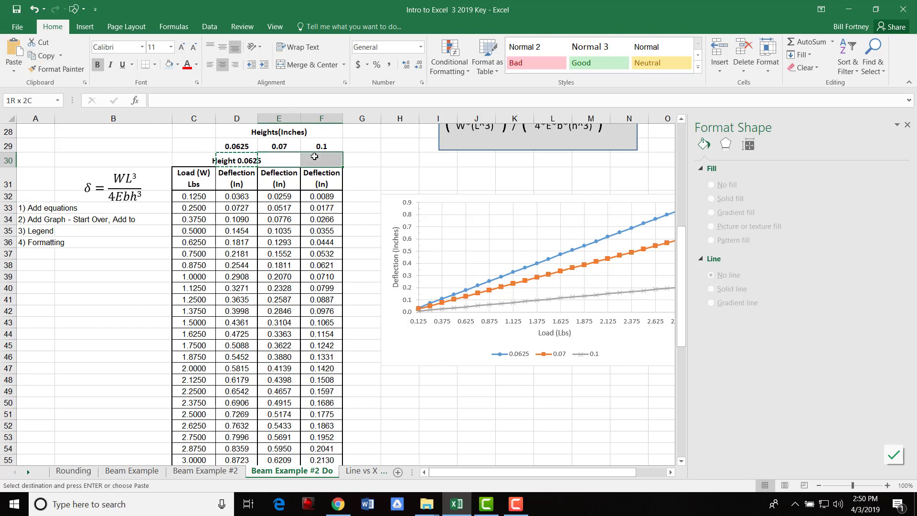
click(16, 49)
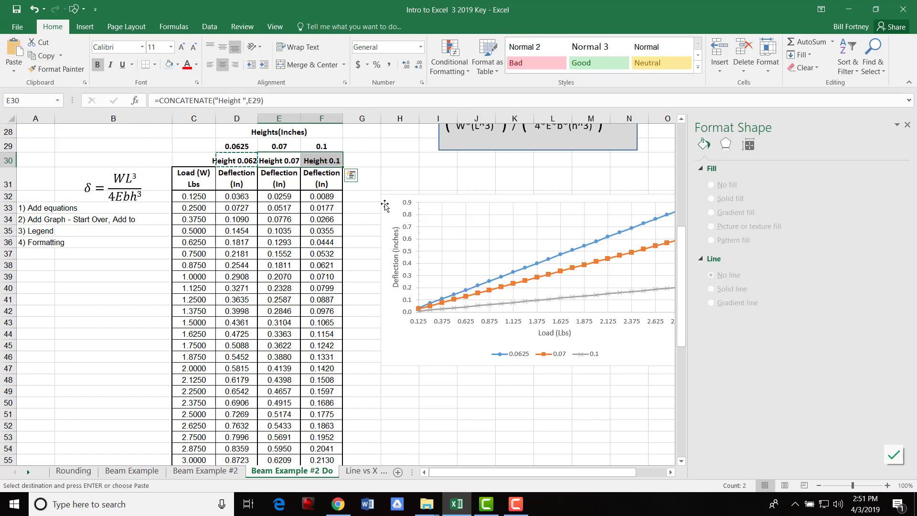
click(287, 194)
click(283, 159)
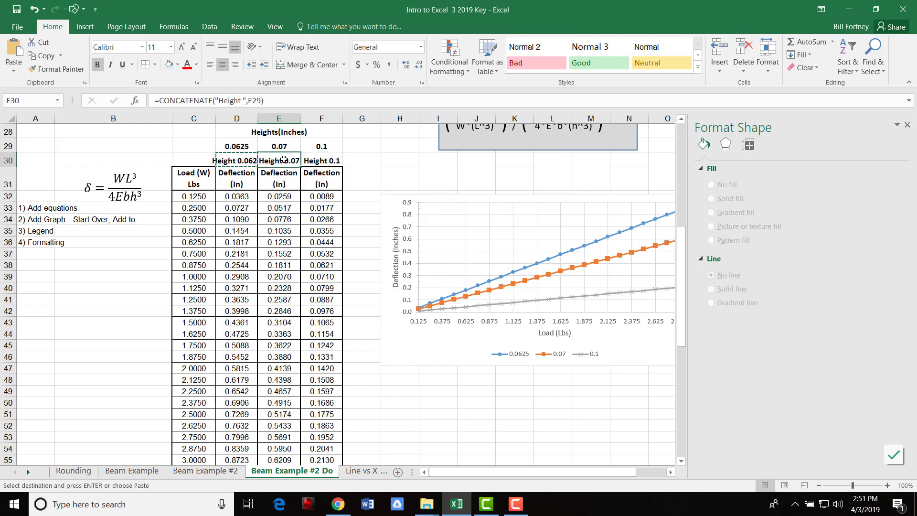
click(326, 164)
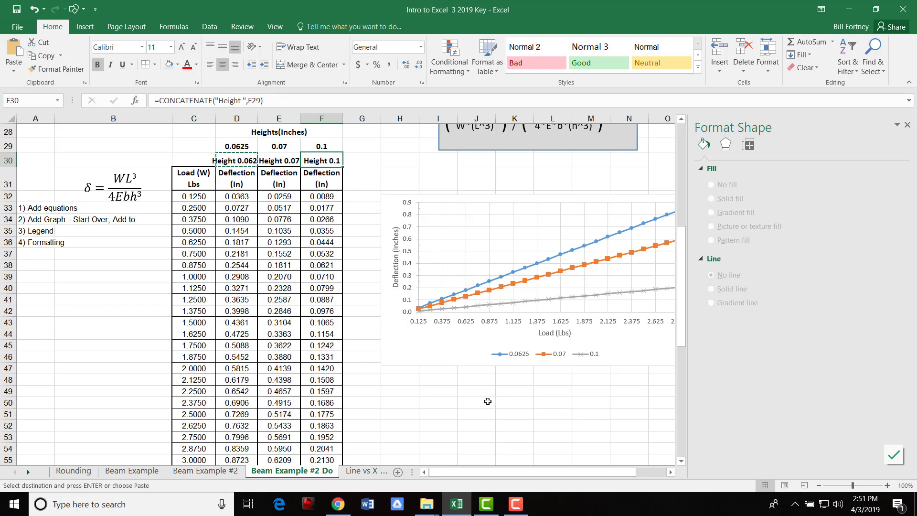
Step: Link the chart's first series name, 0.0625, to the height label in cell D30 and apply the data source change
click(447, 342)
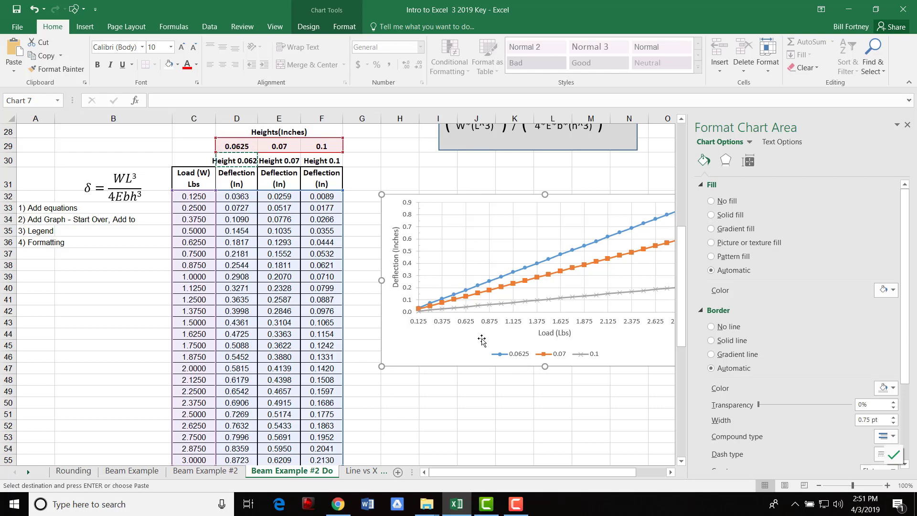
click(516, 357)
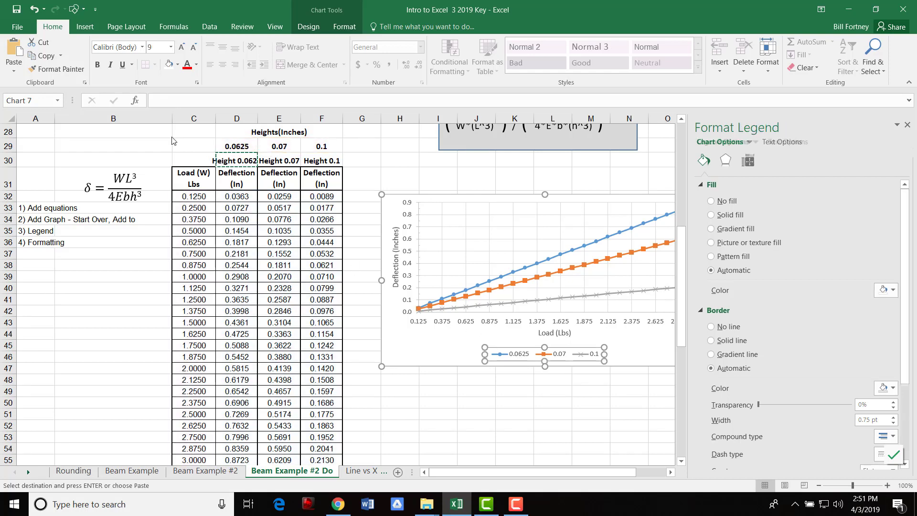
click(236, 161)
click(435, 337)
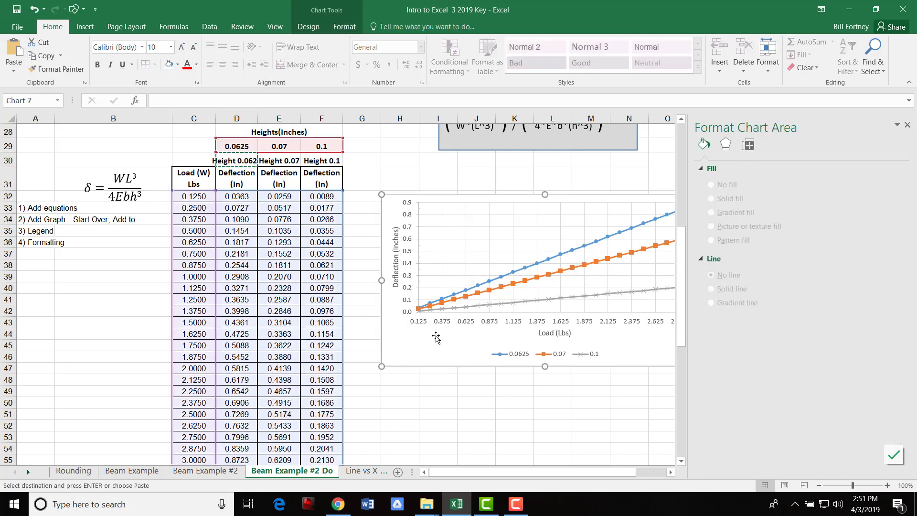
right_click(436, 338)
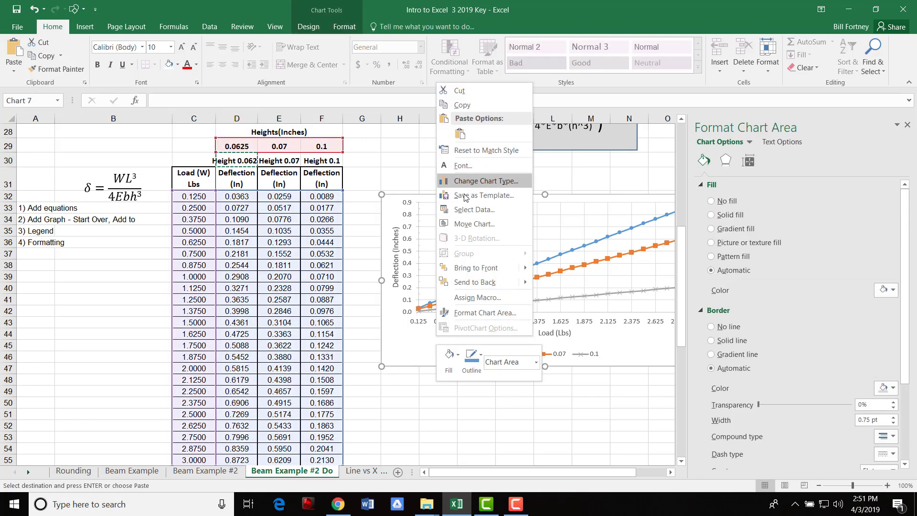
click(489, 213)
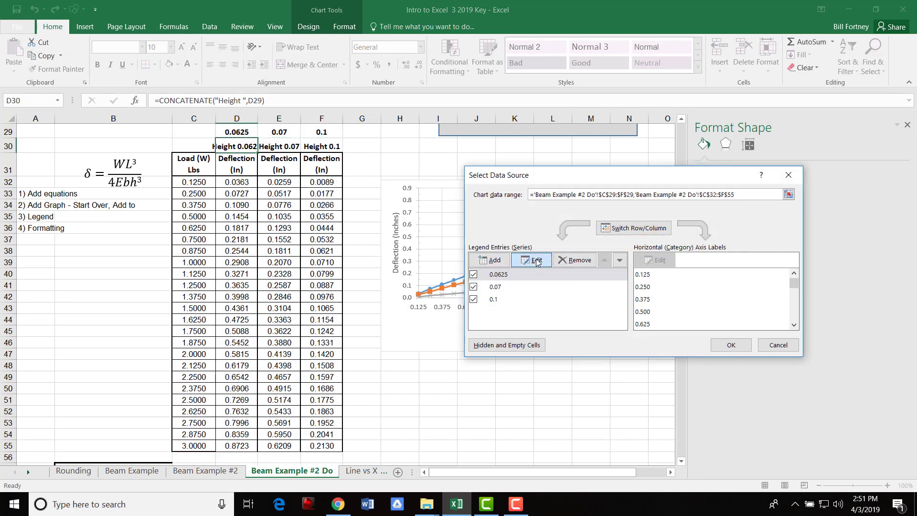
click(534, 260)
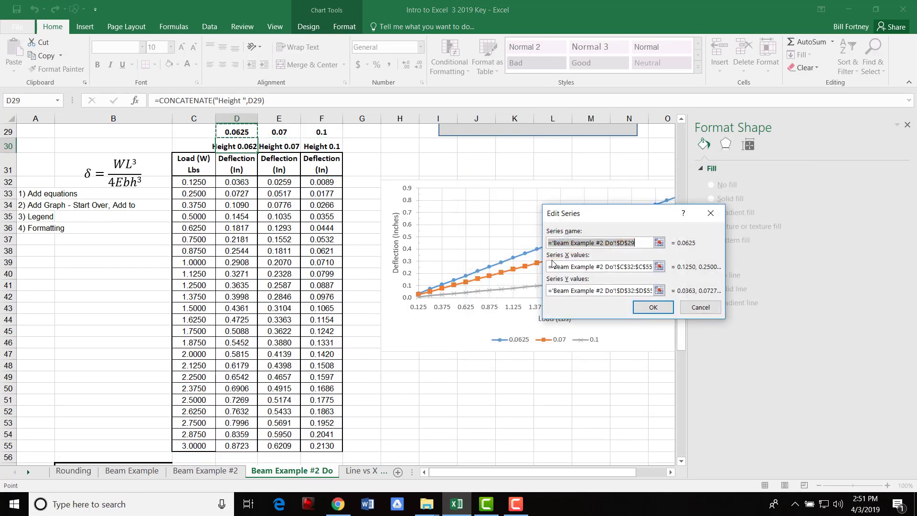
click(660, 244)
click(234, 145)
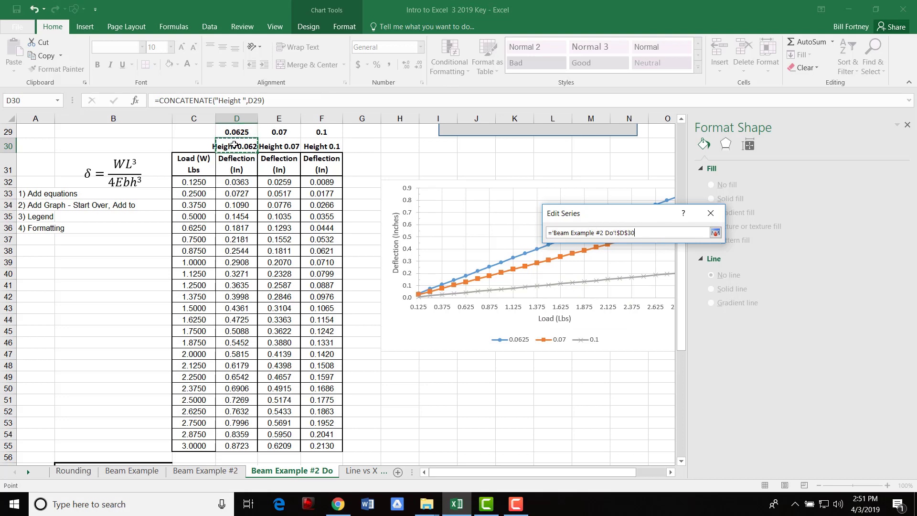
click(716, 233)
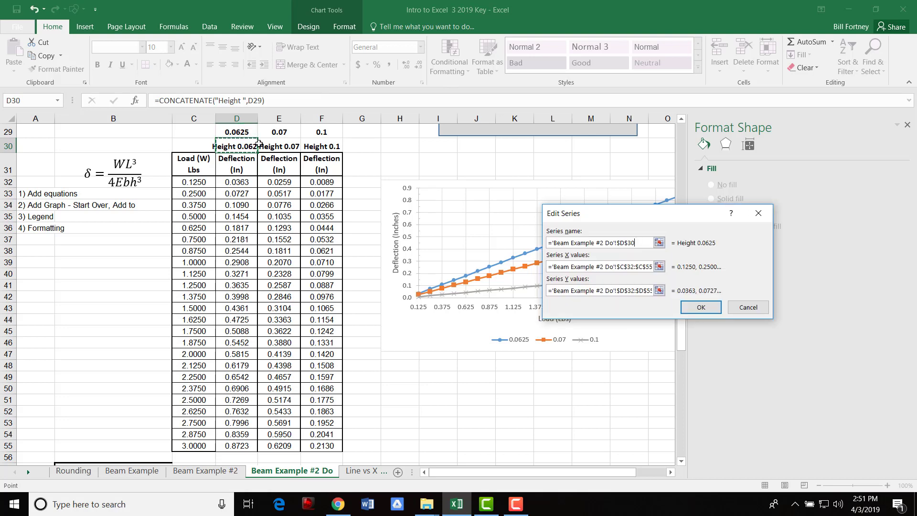
click(714, 311)
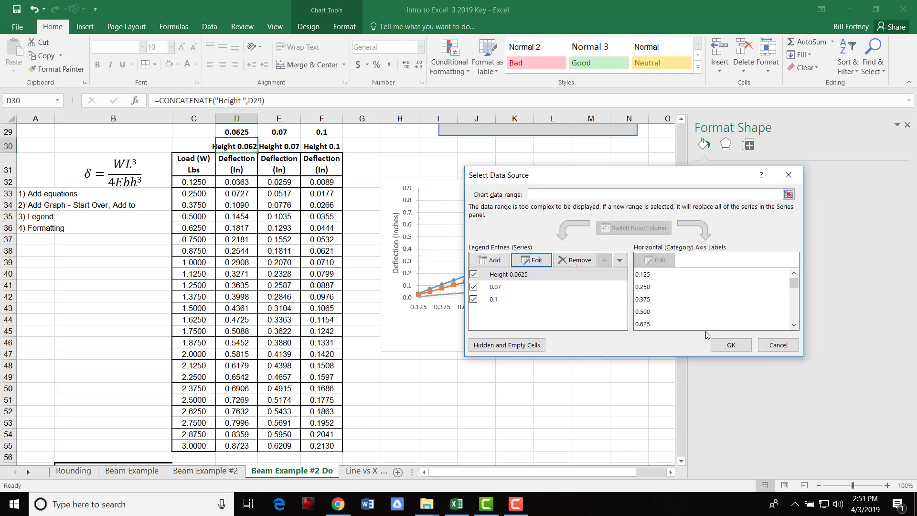
click(740, 348)
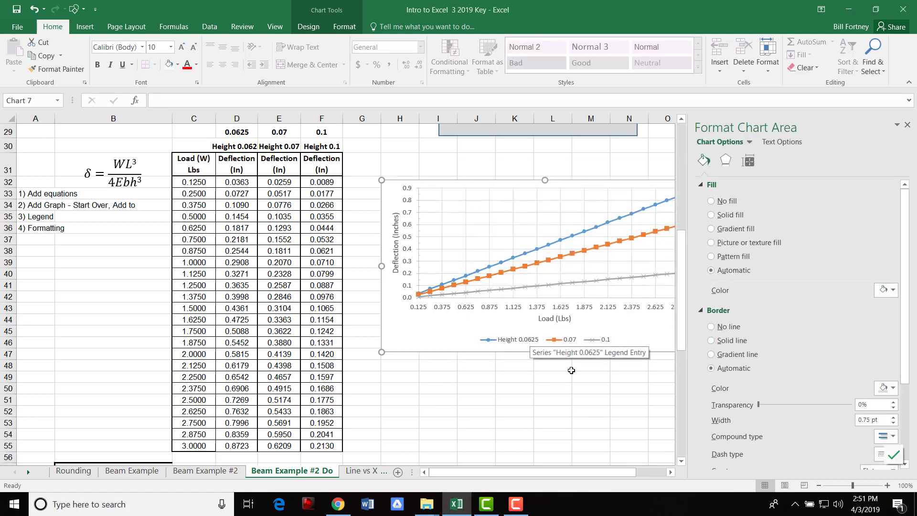
Step: Reopen the chart's data source and link the 0.07 series name to the height label in cell E30
right_click(430, 326)
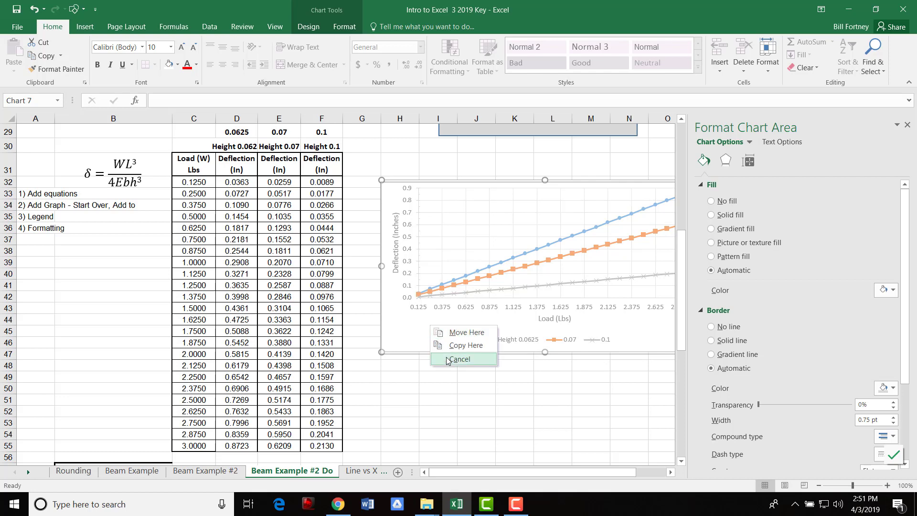
drag(409, 335, 410, 329)
right_click(480, 237)
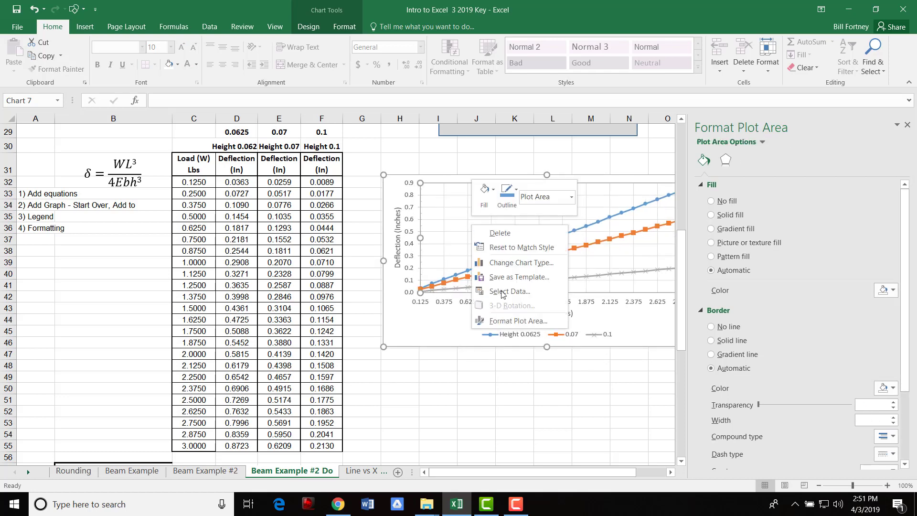
click(514, 290)
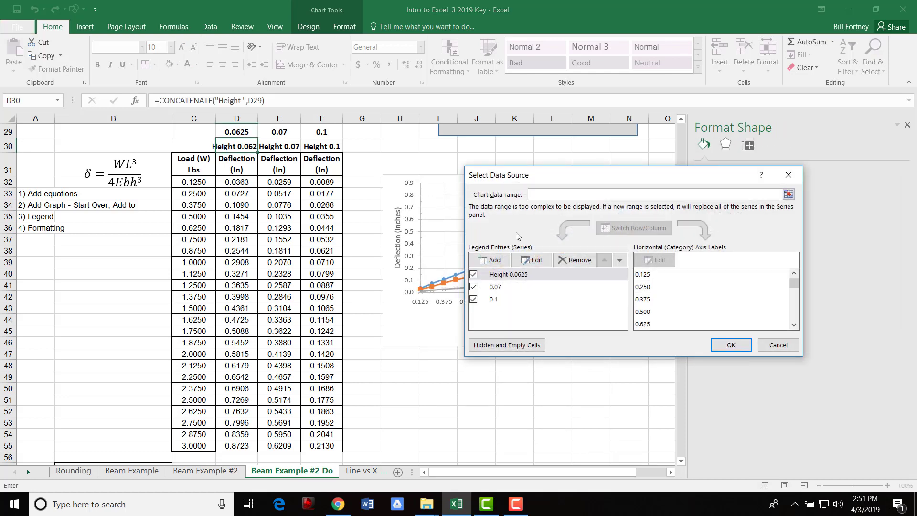
click(501, 289)
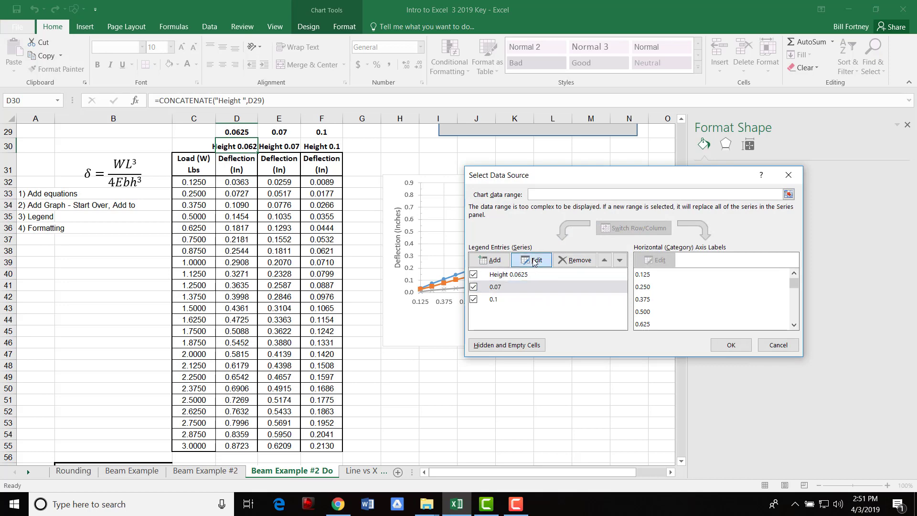
click(532, 260)
click(659, 243)
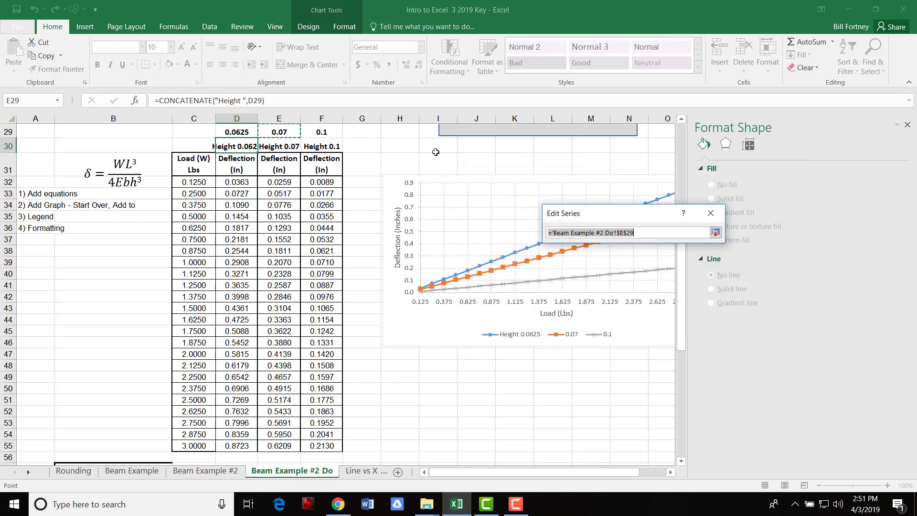
click(288, 147)
key(Return)
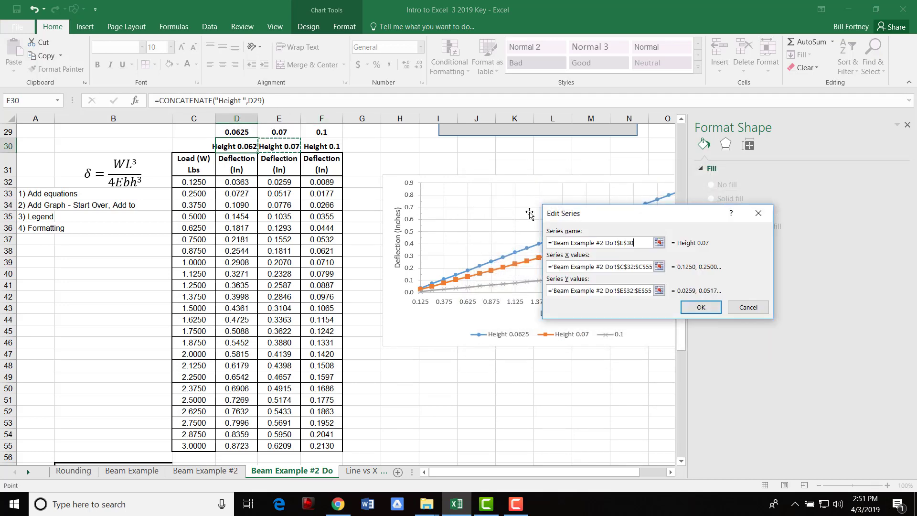
click(701, 308)
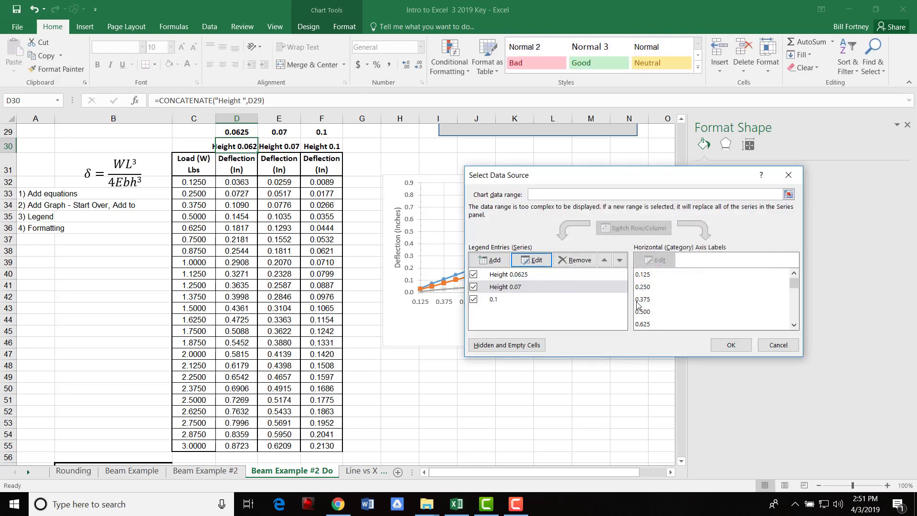
Step: Link the 0.1 series name to cell F30, apply the data source change, and move the chart right beside the deflection table
click(492, 300)
click(532, 260)
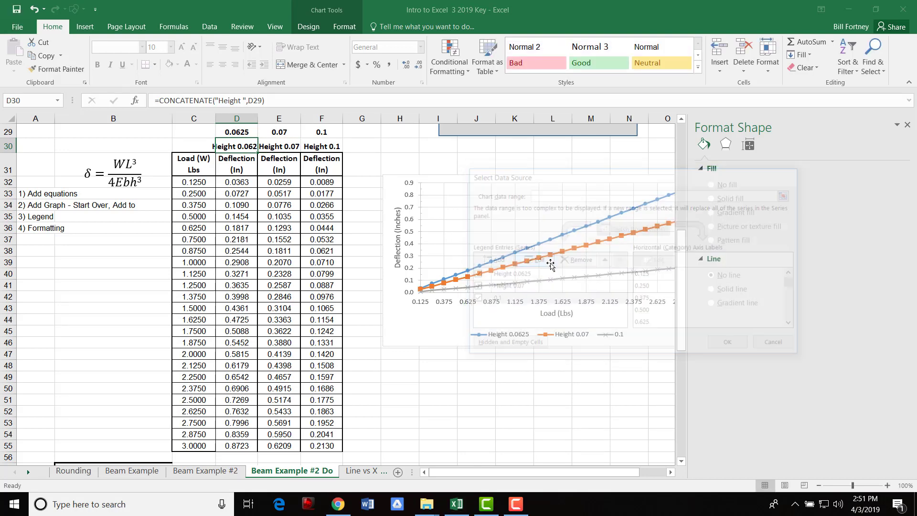
click(683, 242)
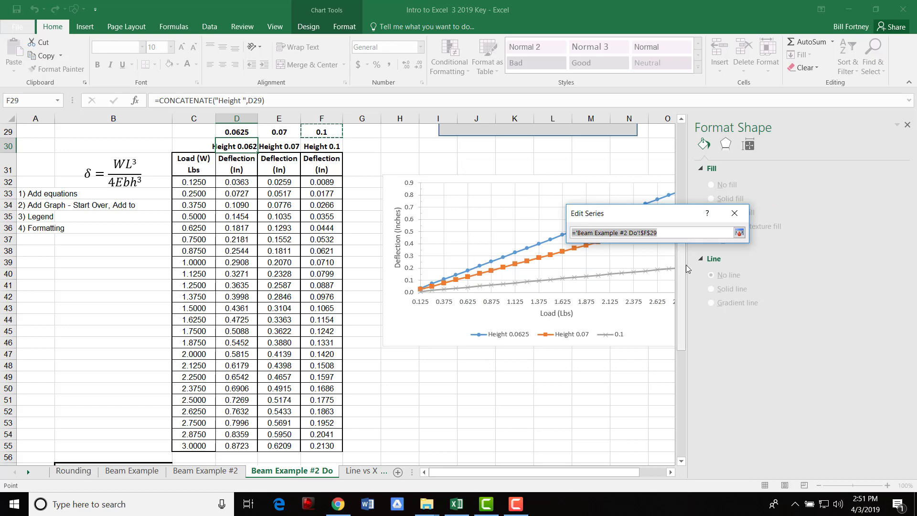
click(315, 148)
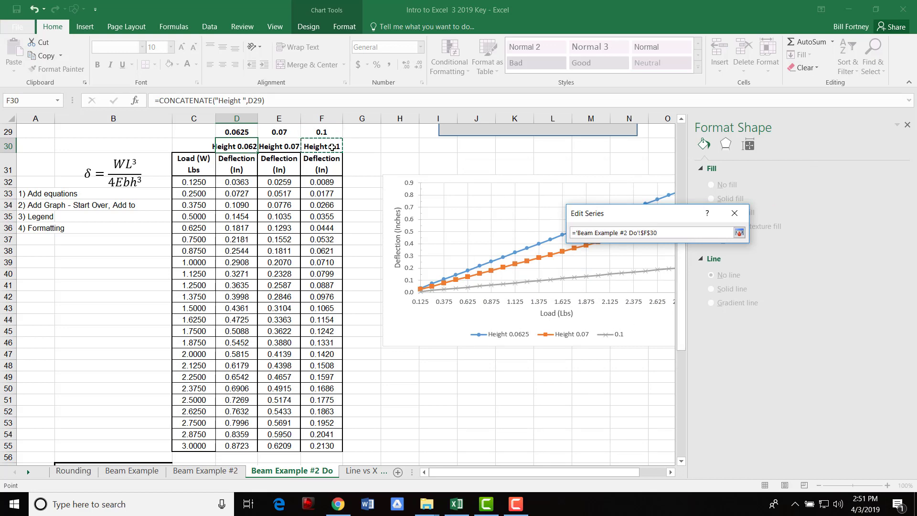
click(740, 232)
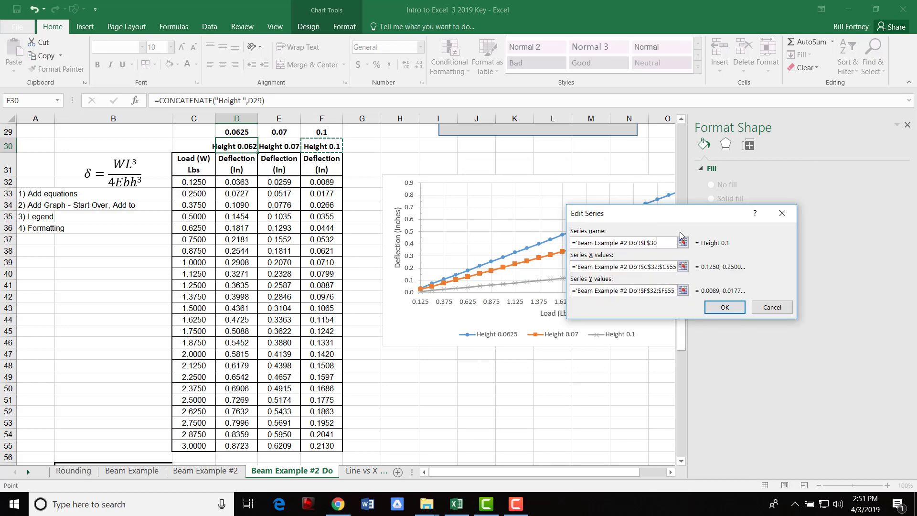
click(725, 307)
click(732, 345)
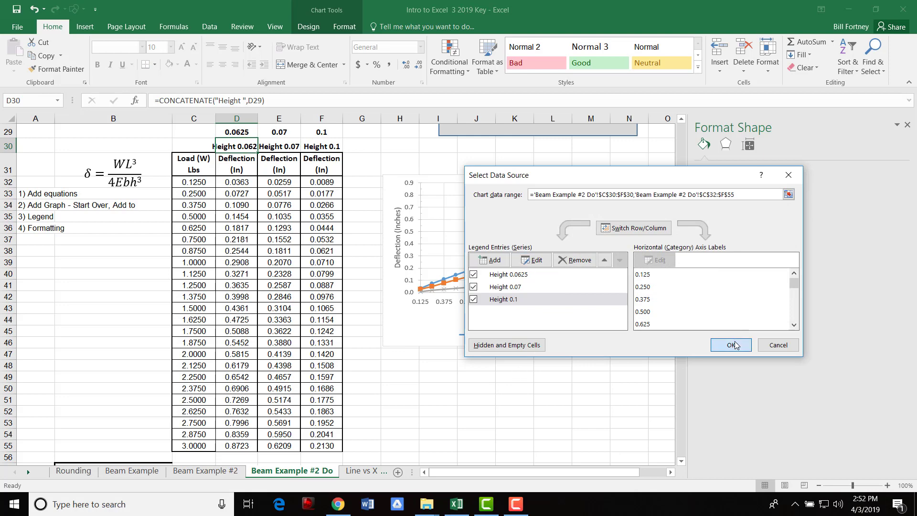
drag(420, 317, 388, 309)
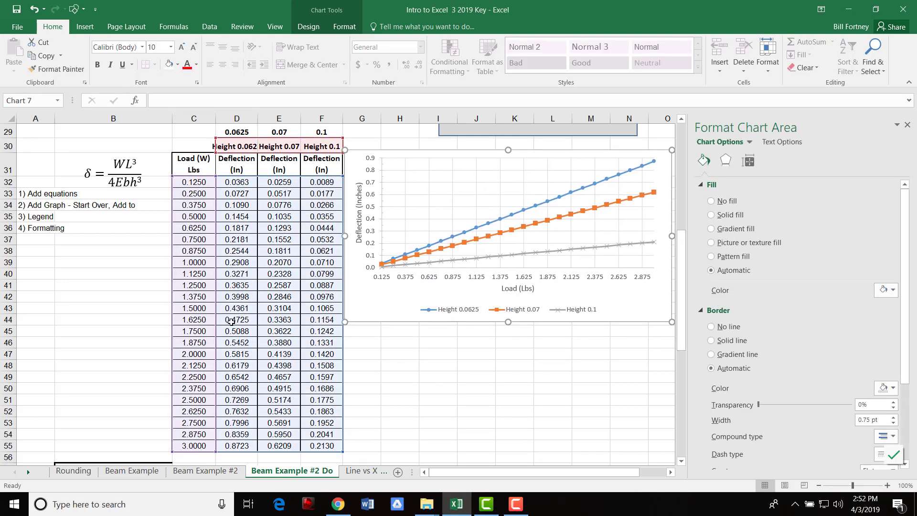
click(88, 260)
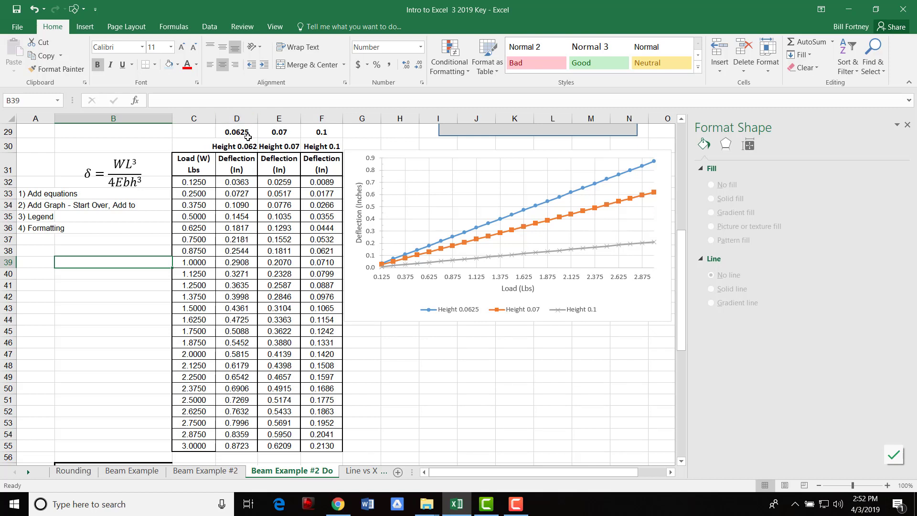
Step: Set the third beam height in cell F29 to 0.3 to test the linked label and legend
click(319, 147)
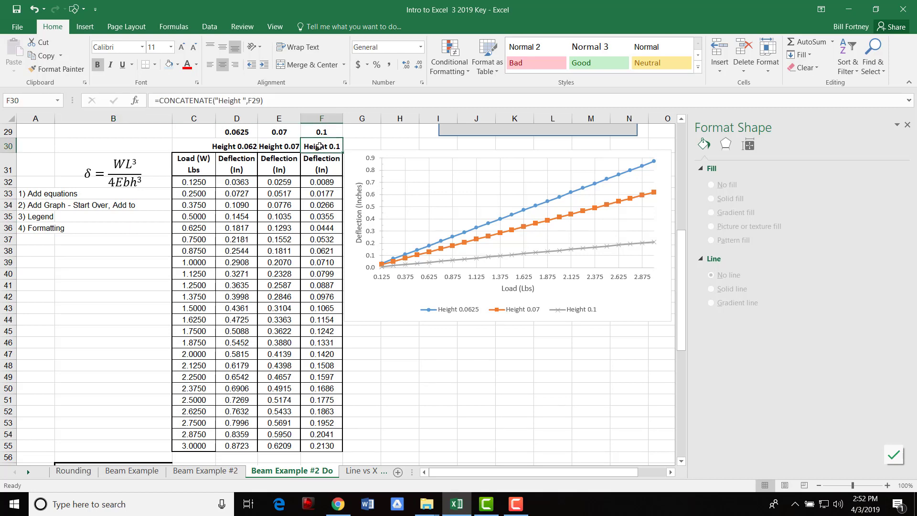
click(321, 132)
text(.3)
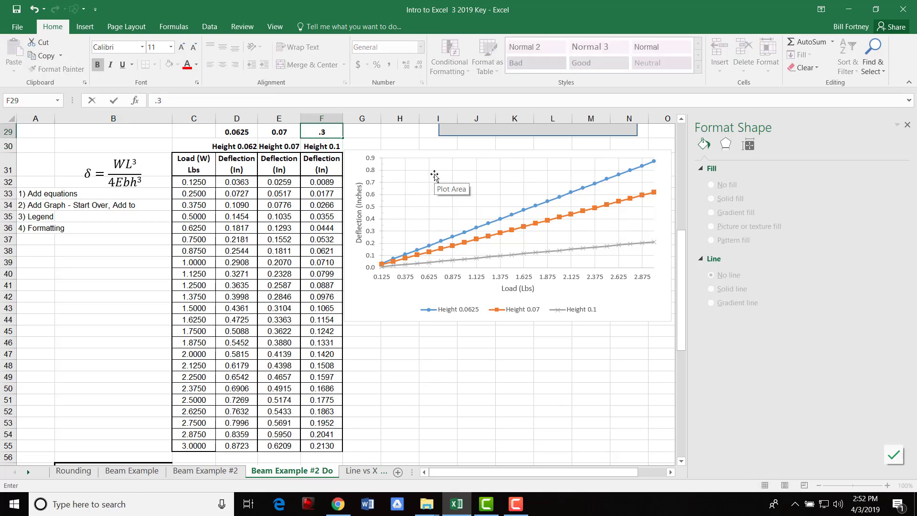
key(Return)
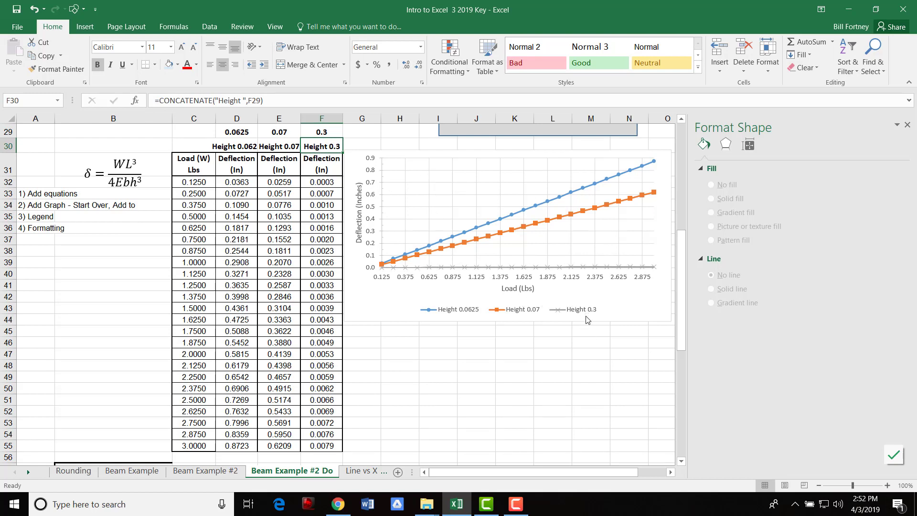
Step: Hide row 30, which holds the concatenated height labels
click(10, 148)
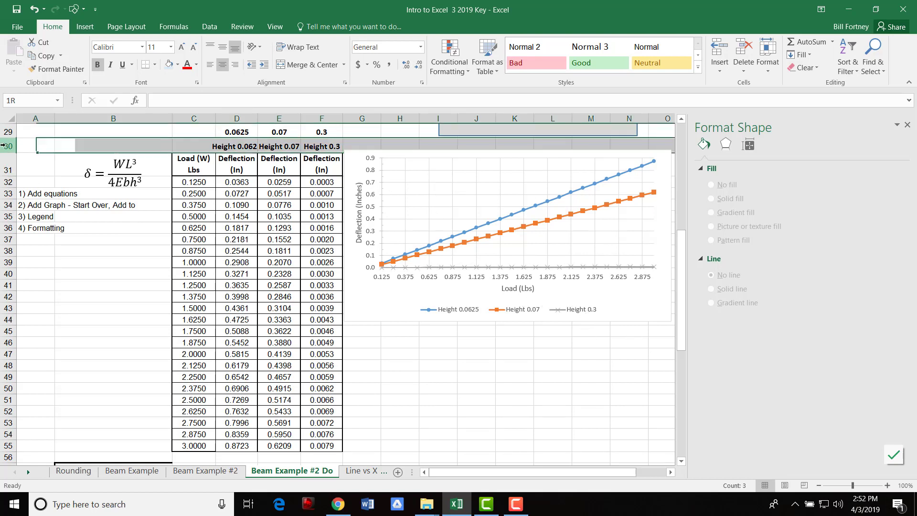
right_click(9, 148)
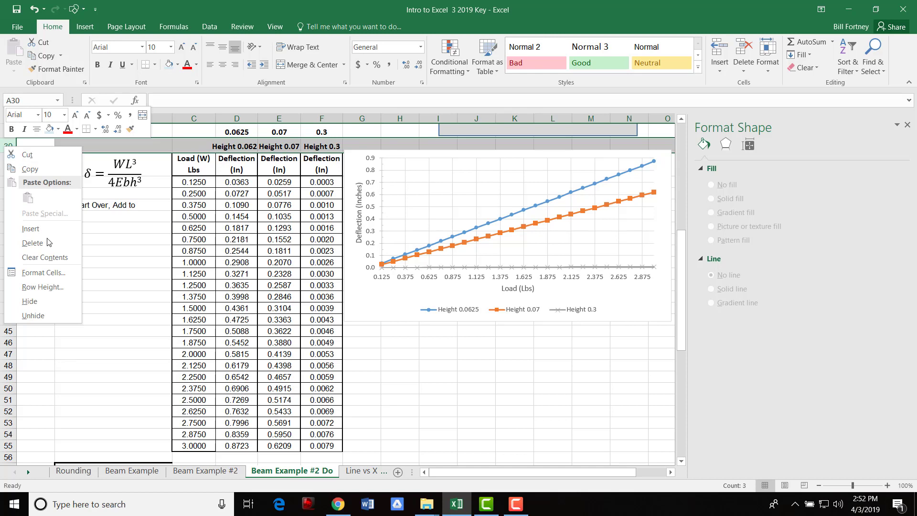
click(33, 301)
click(411, 353)
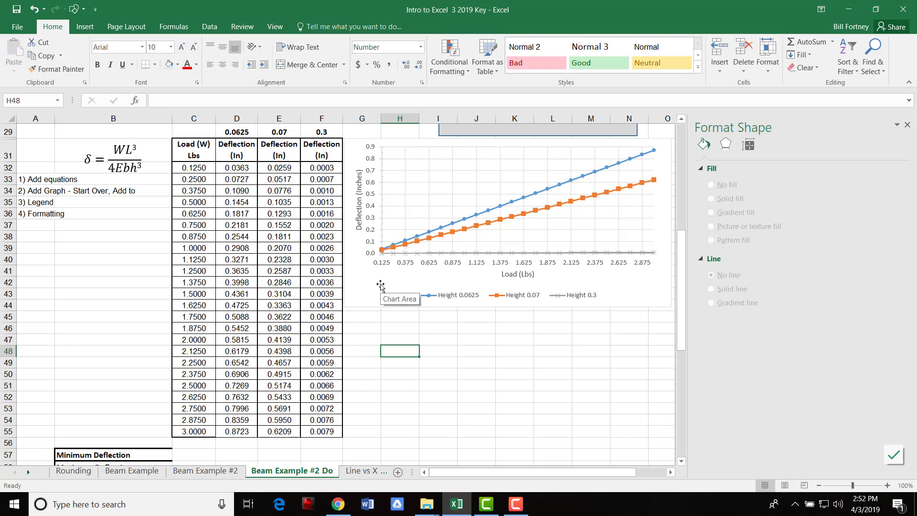
Step: Move the chart onto the deflection table and back out to about columns F through N
drag(374, 280, 245, 295)
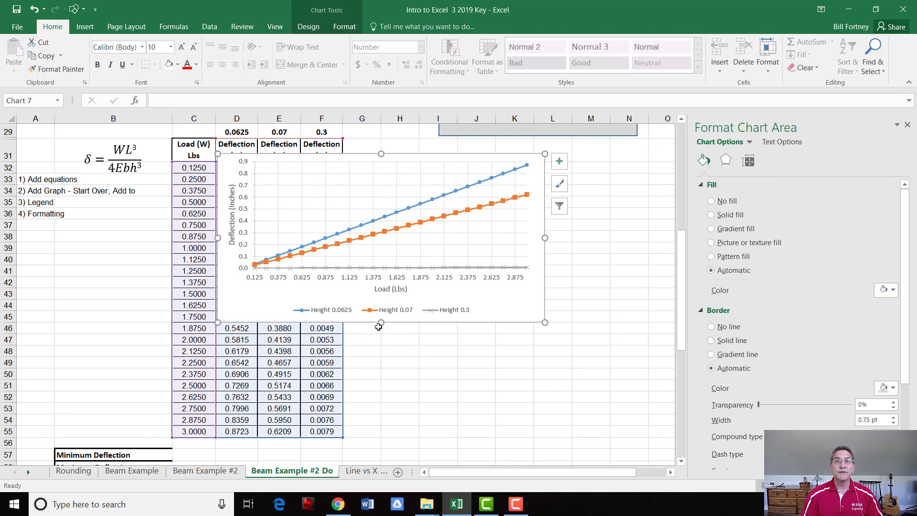
drag(242, 287, 322, 286)
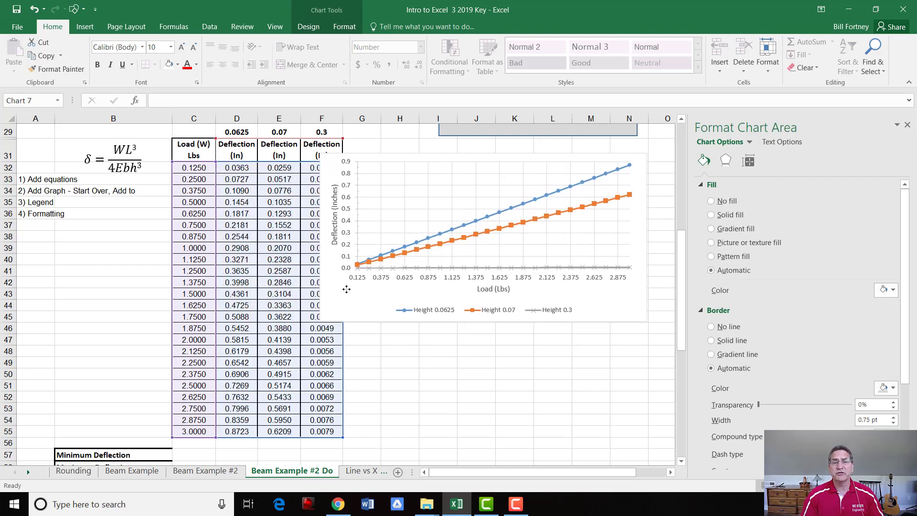